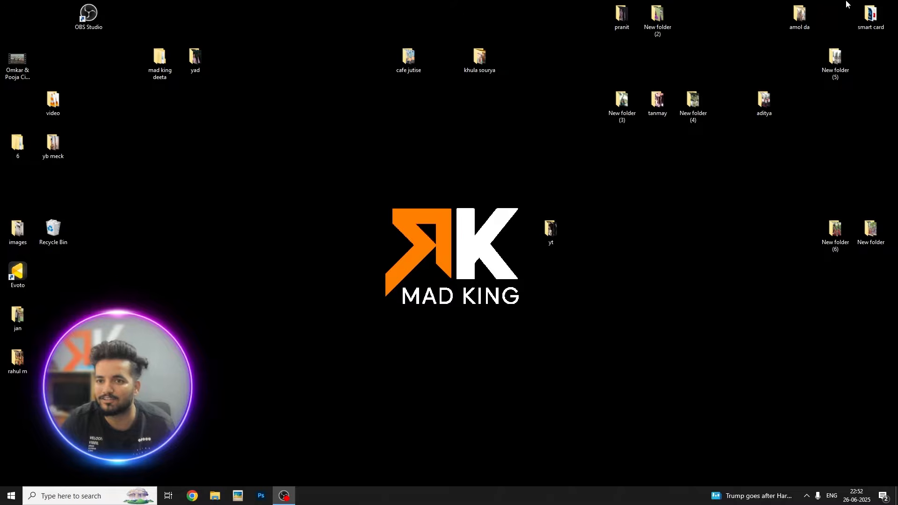
Open the yt folder on the desktop and look through its photos in the photo viewer
double_click(551, 233)
double_click(92, 99)
key("Right")
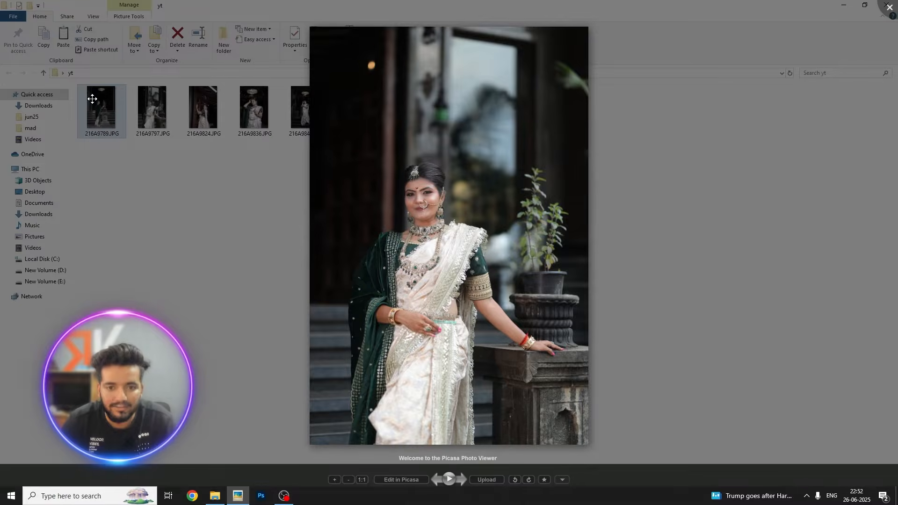
key("Right")
key("Right")
key("Right")
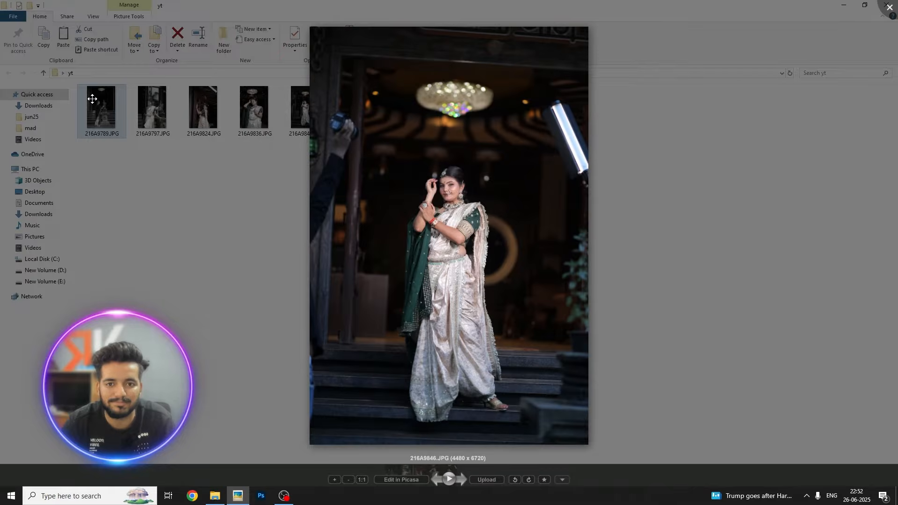
key("Escape")
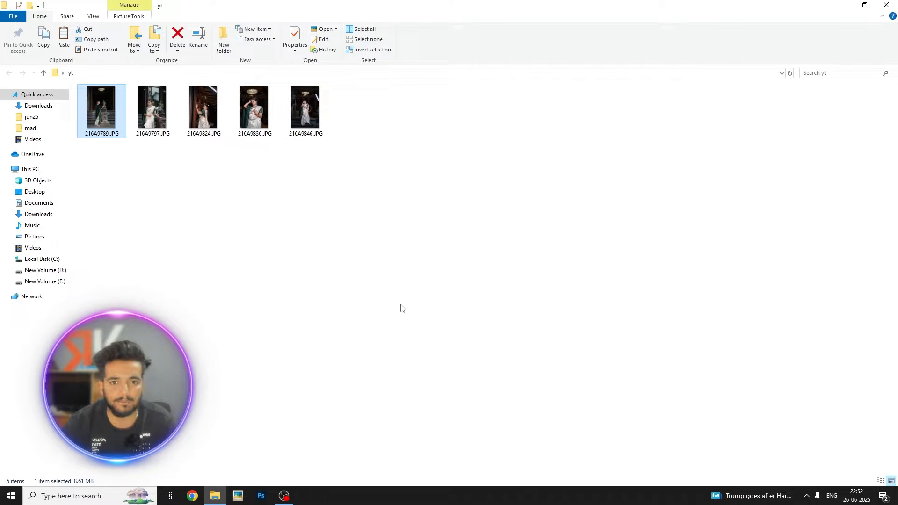
Switch to Photoshop and dismiss its payment window
left_click(286, 496)
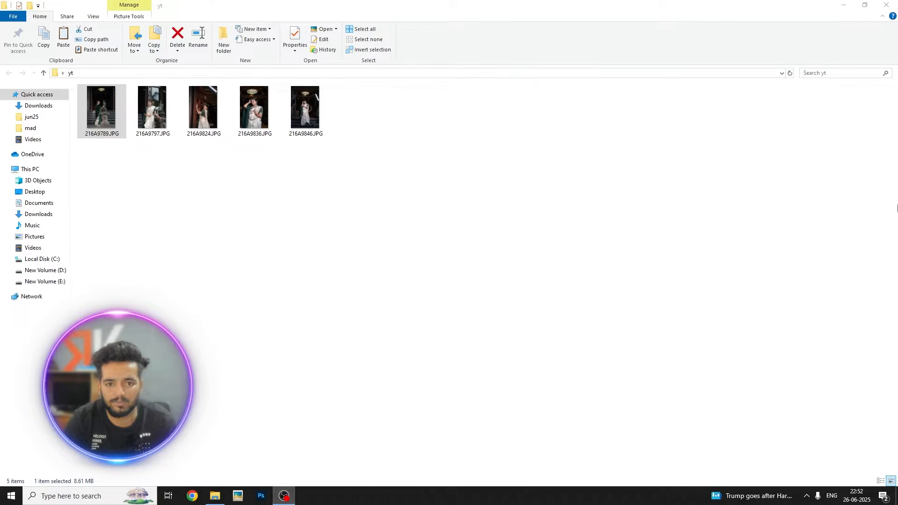
left_click(253, 498)
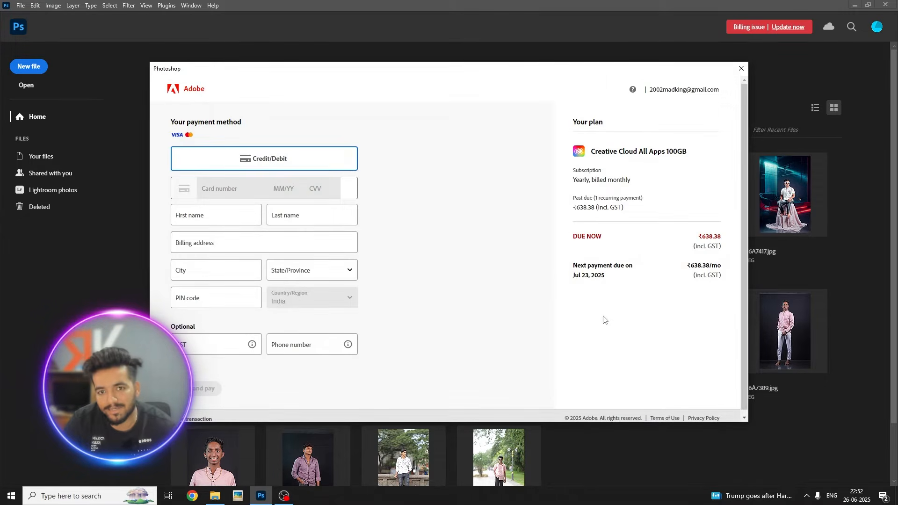
left_click(741, 68)
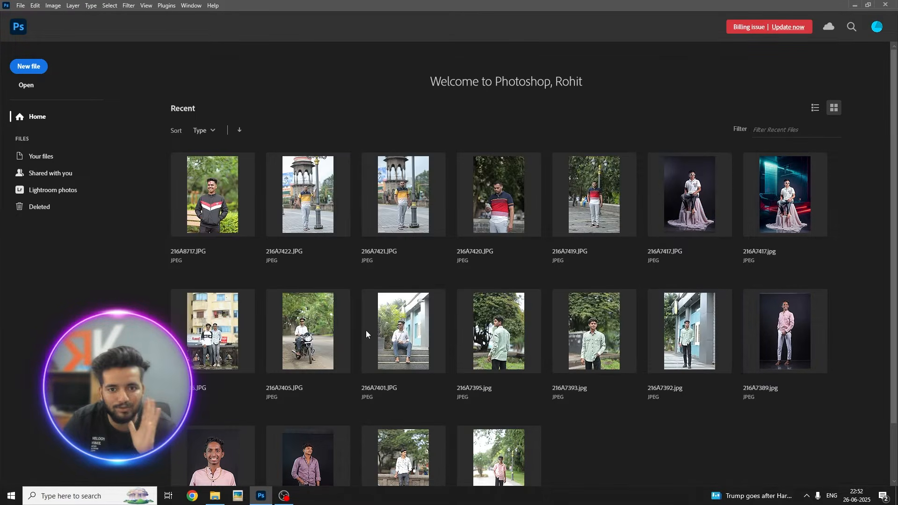
Open all the photos from the yt folder in Photoshop
left_click(215, 496)
left_click_drag(447, 105, 73, 124)
left_click_drag(253, 107, 378, 297)
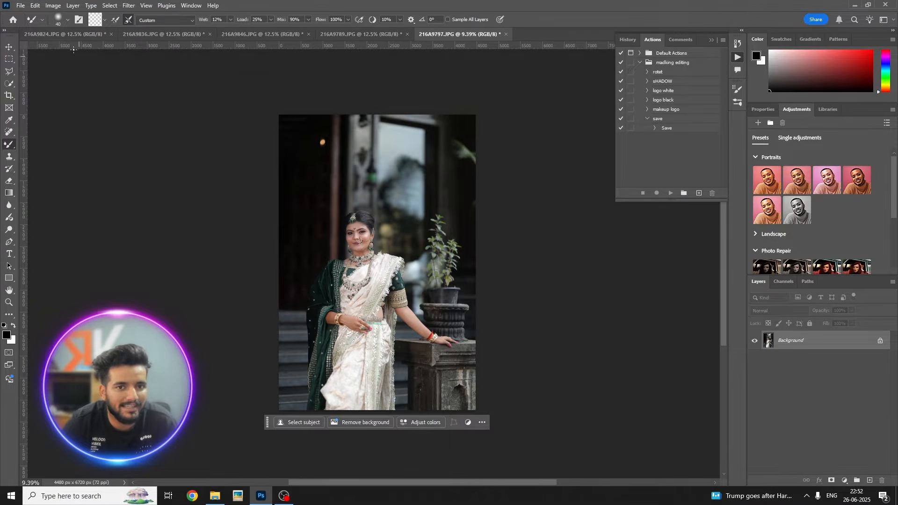
Look through the opened photos and examine 216A9789.JPG, including the background around the woman, up close
left_click(66, 35)
left_click(164, 35)
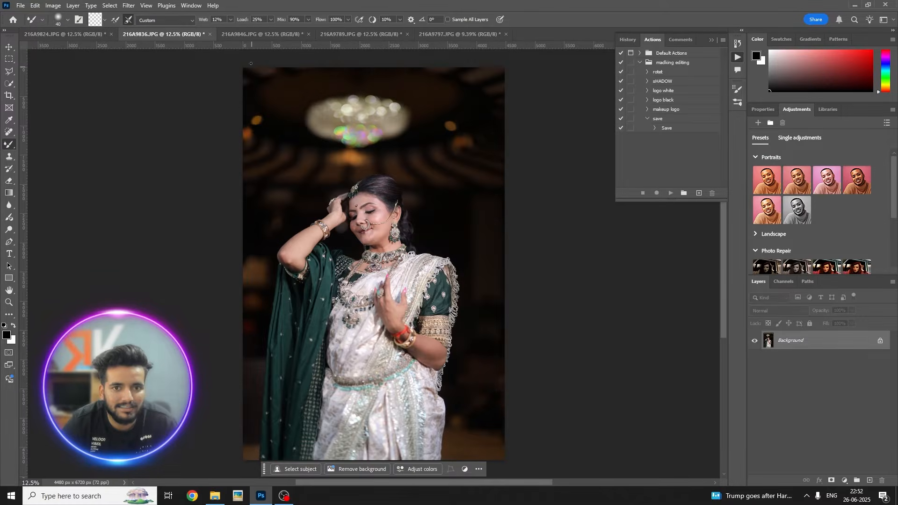
left_click(262, 34)
left_click(348, 36)
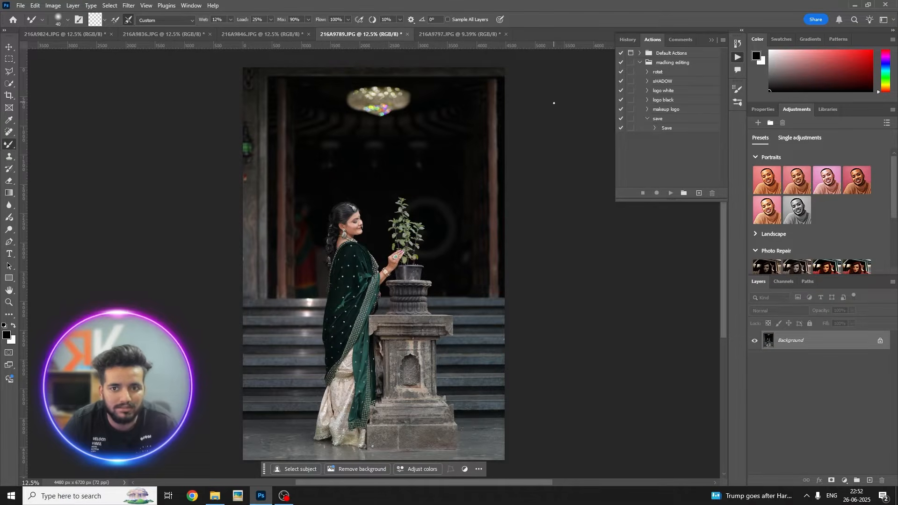
scroll(369, 263, "up", 5)
scroll(370, 263, "down", 6)
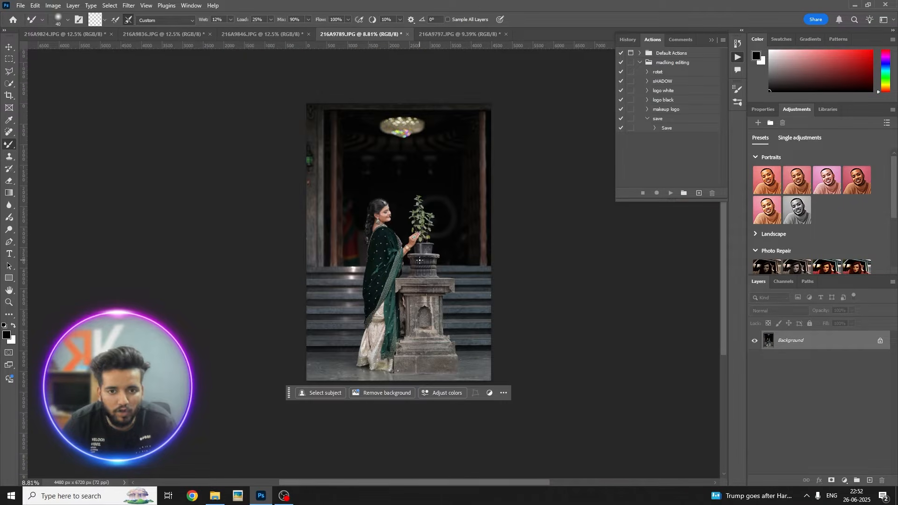
scroll(419, 260, "up", 5)
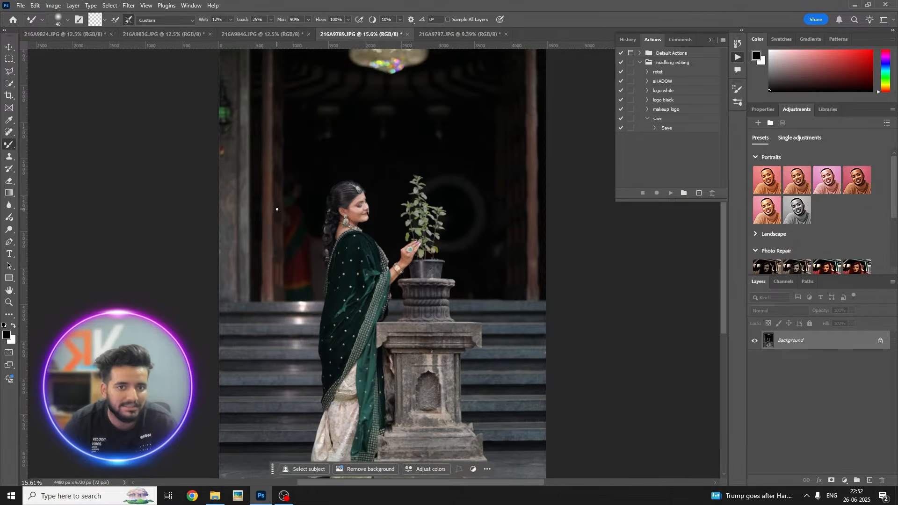
scroll(558, 227, "down", 3)
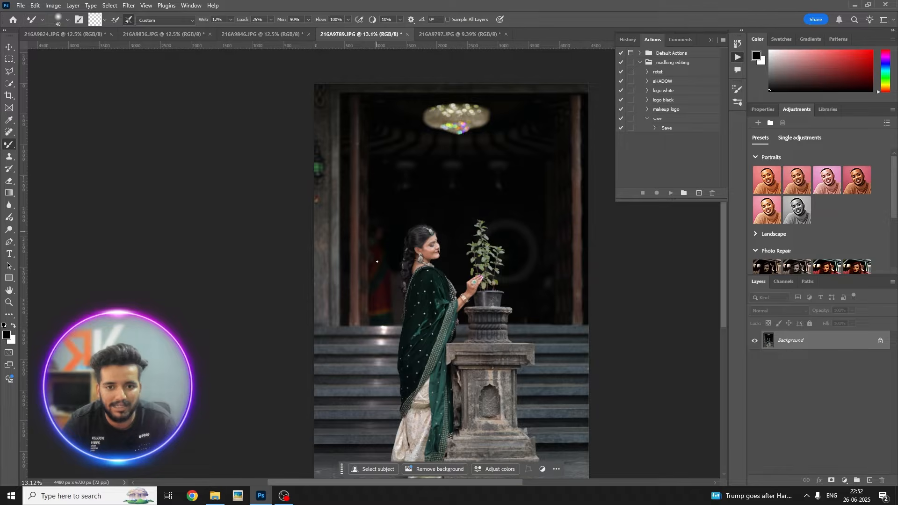
scroll(496, 287, "up", 3)
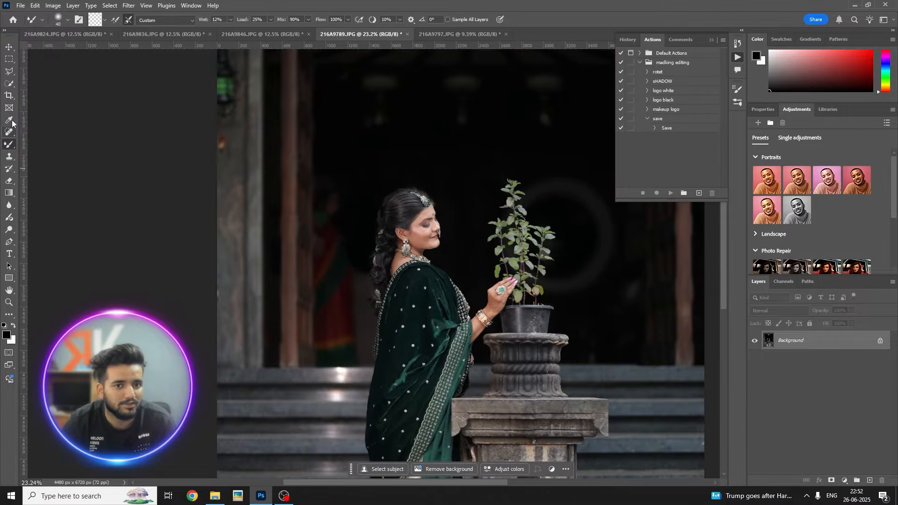
Try to remove the small spot in the dark doorway above the woman and plant with the Remove tool
right_click(9, 132)
left_click(77, 143)
scroll(421, 133, "up", 2)
left_click(506, 110)
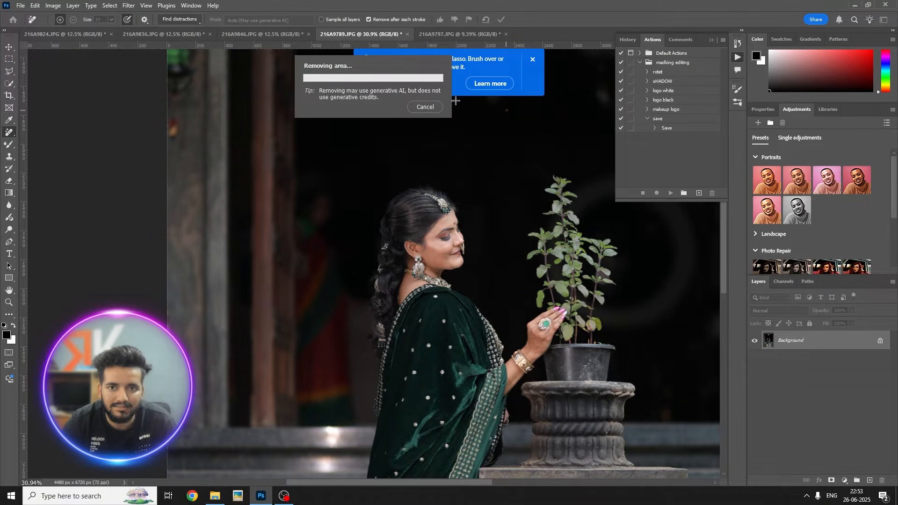
left_click(533, 59)
scroll(369, 170, "down", 5)
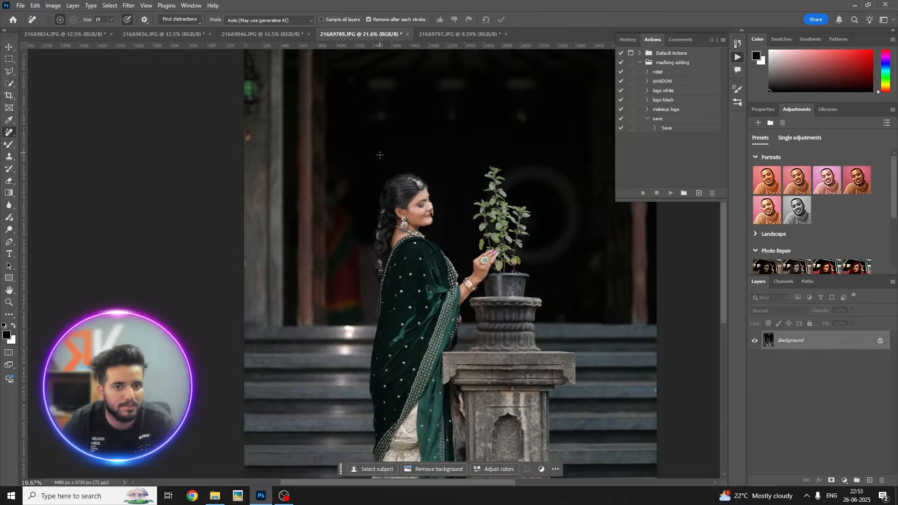
Try to erase the blurred figure behind the woman by lassoing and filling the area, and undo the fill
right_click(9, 84)
right_click(9, 72)
left_click(42, 74)
left_click_drag(342, 176, 346, 161)
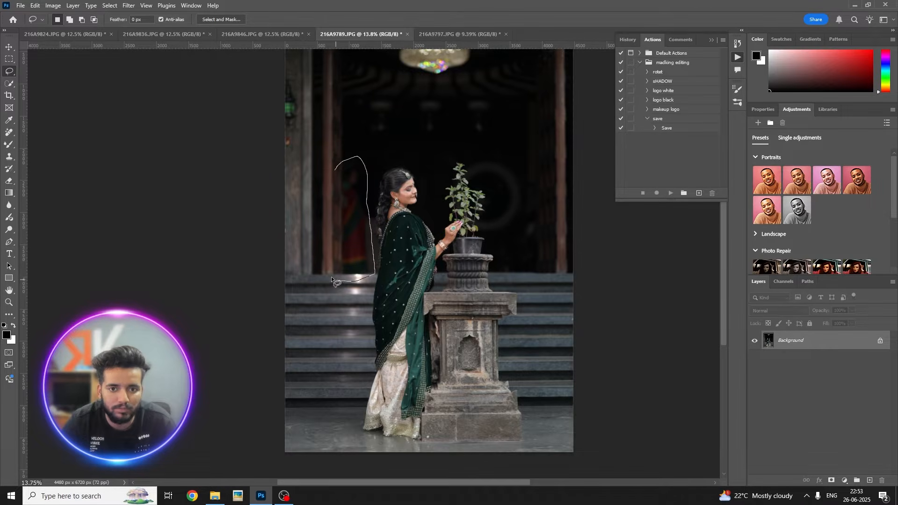
left_click_drag(333, 281, 335, 169)
right_click(351, 195)
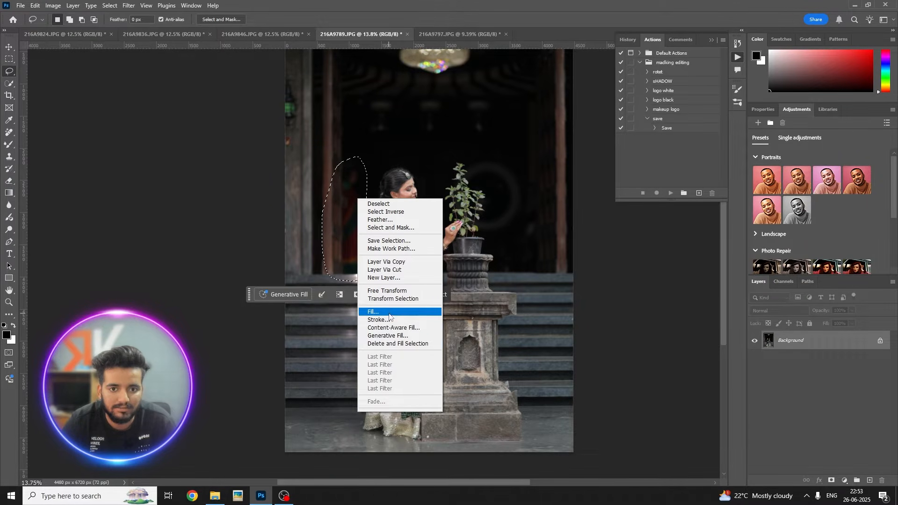
left_click(390, 315)
left_click(508, 127)
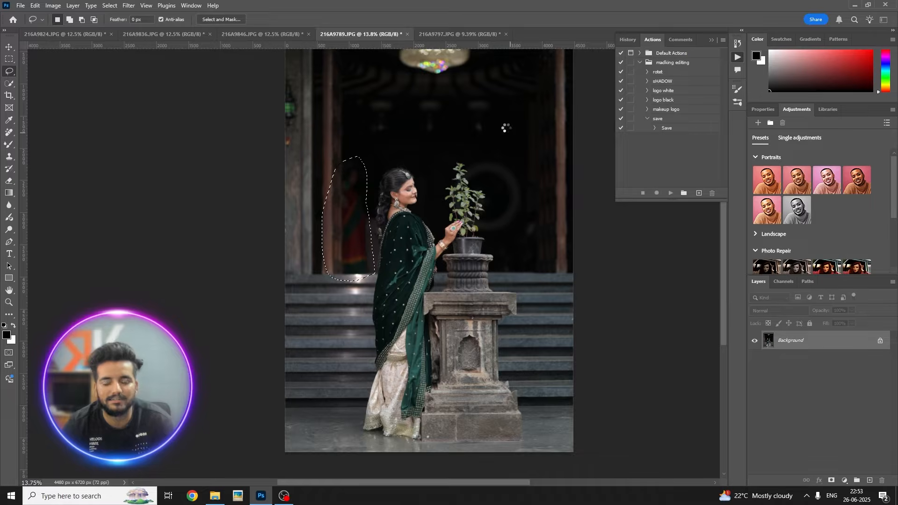
key("ctrl+d")
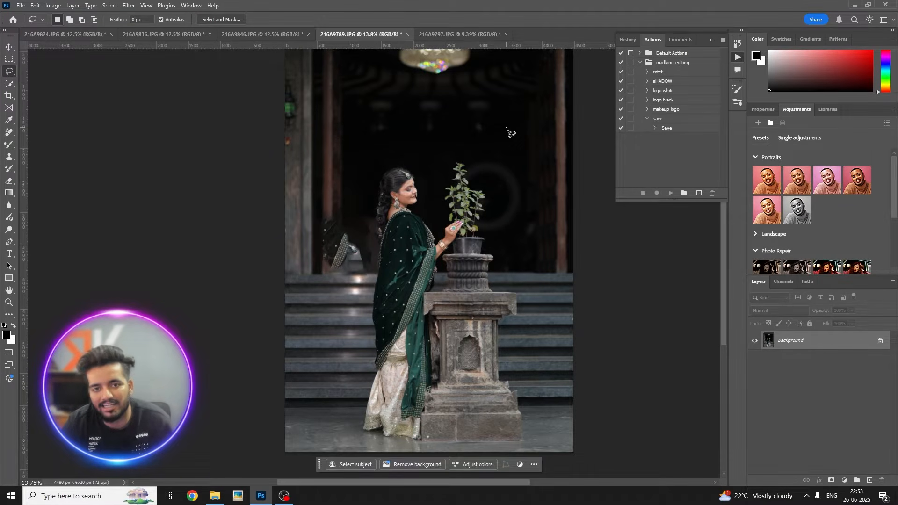
key("s")
key("ctrl+z")
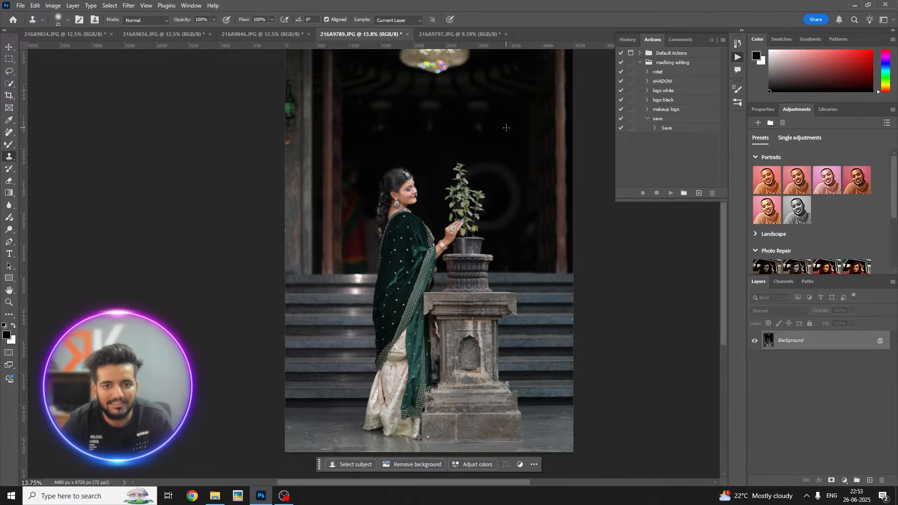
Paint over the blurred figure behind the woman with the Remove tool at brush size 309 to erase it
left_click_drag(9, 133, 42, 144)
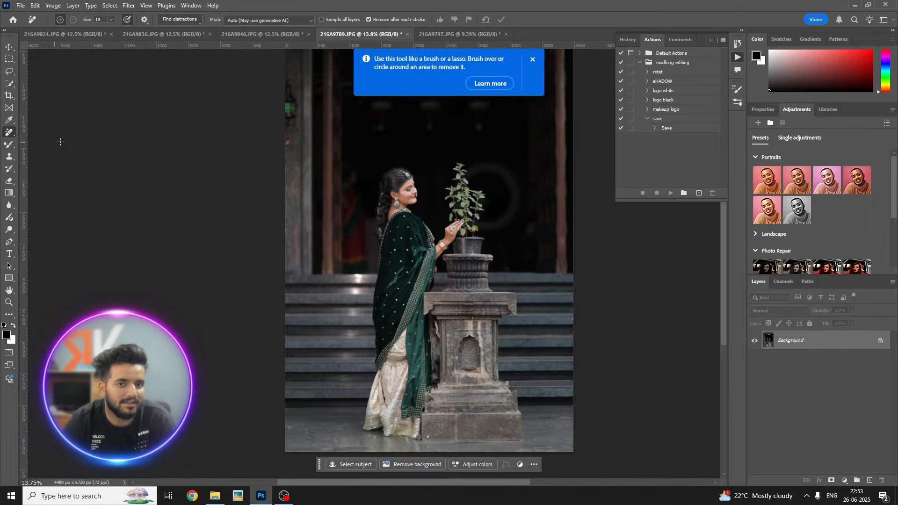
key("ctrl+plus")
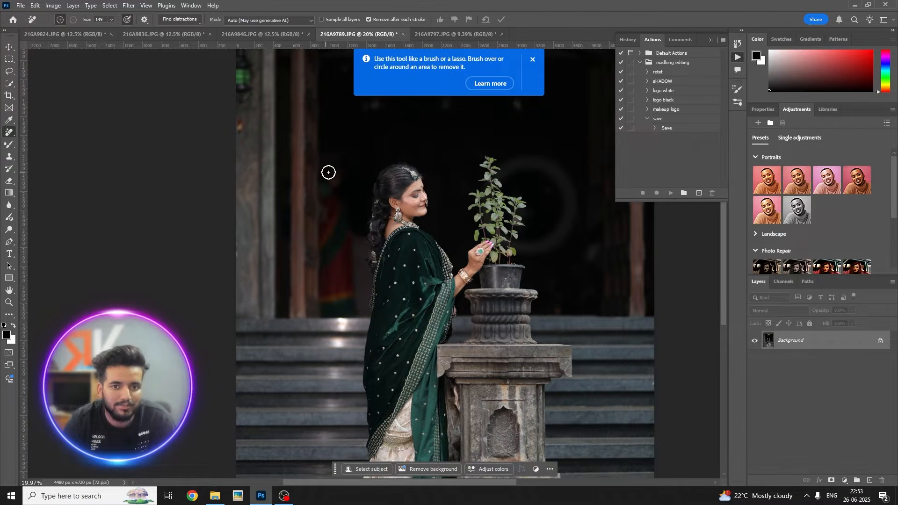
mouse_move(332, 170)
left_mouse_down()
mouse_move(330, 222)
mouse_move(347, 262)
mouse_move(348, 297)
mouse_move(343, 313)
mouse_move(331, 303)
mouse_move(322, 229)
mouse_move(326, 311)
left_mouse_up()
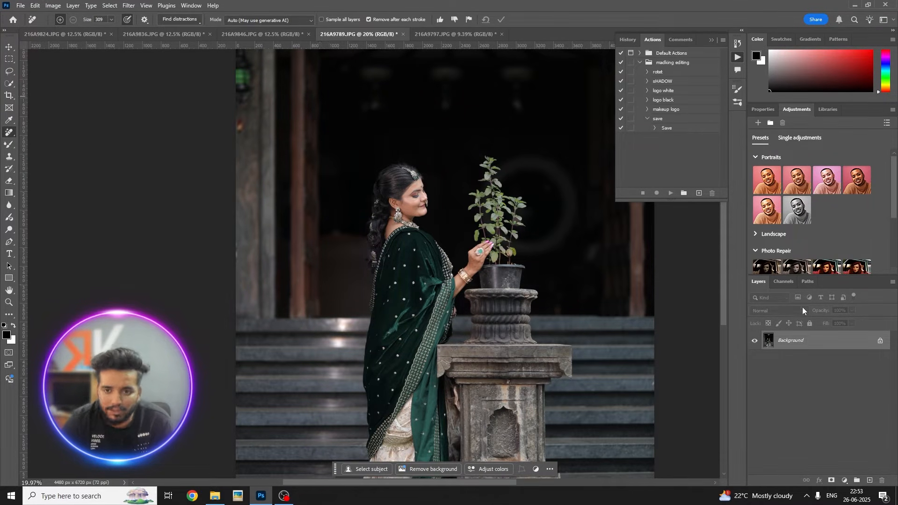
Compare the photo before and after the removal using its history states, and examine the woman's face up close
left_click(629, 39)
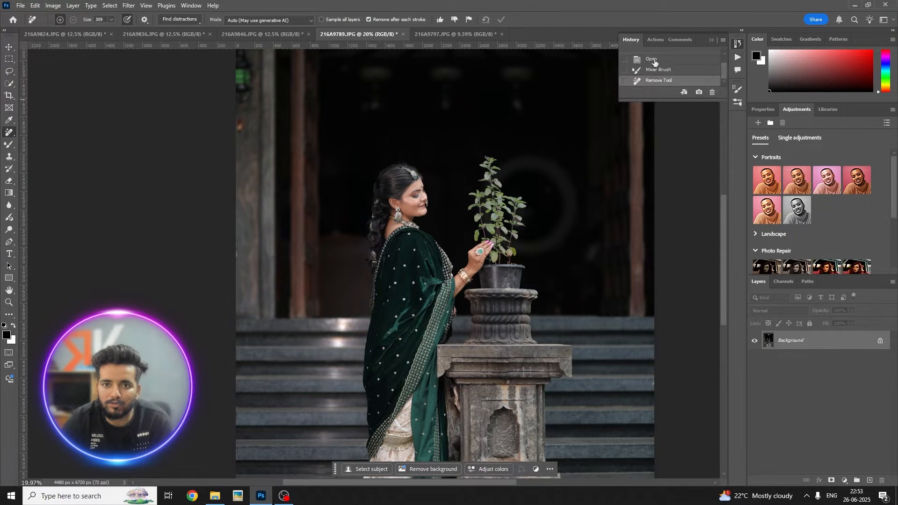
left_click(655, 60)
left_click(657, 81)
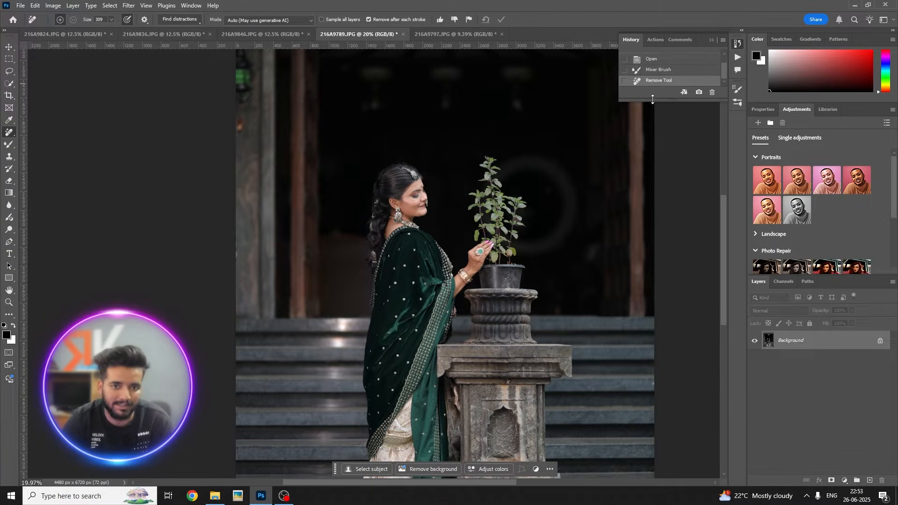
scroll(427, 230, "down", 3)
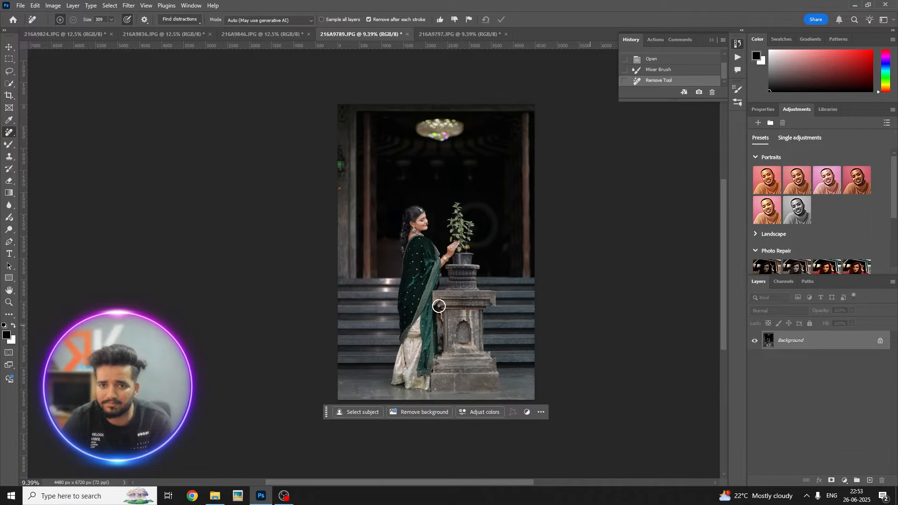
scroll(471, 255, "up", 6)
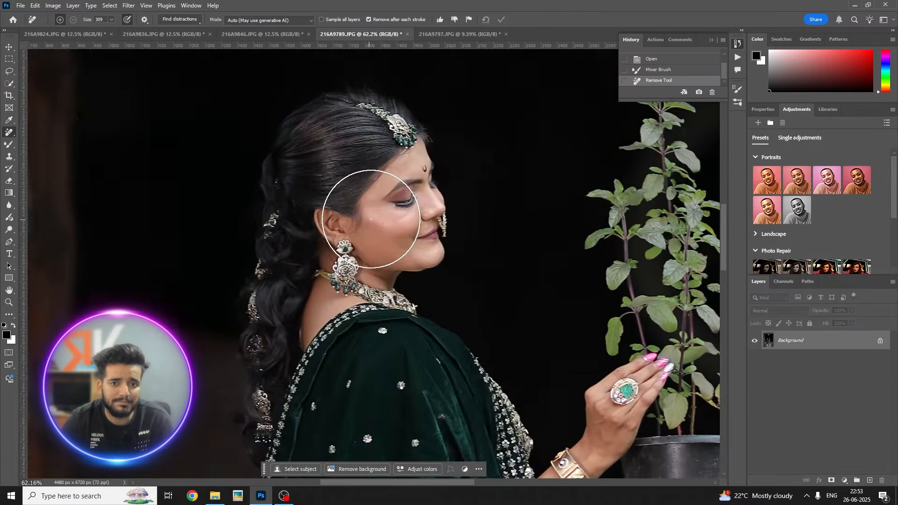
scroll(370, 219, "up", 2)
scroll(431, 229, "down", 4)
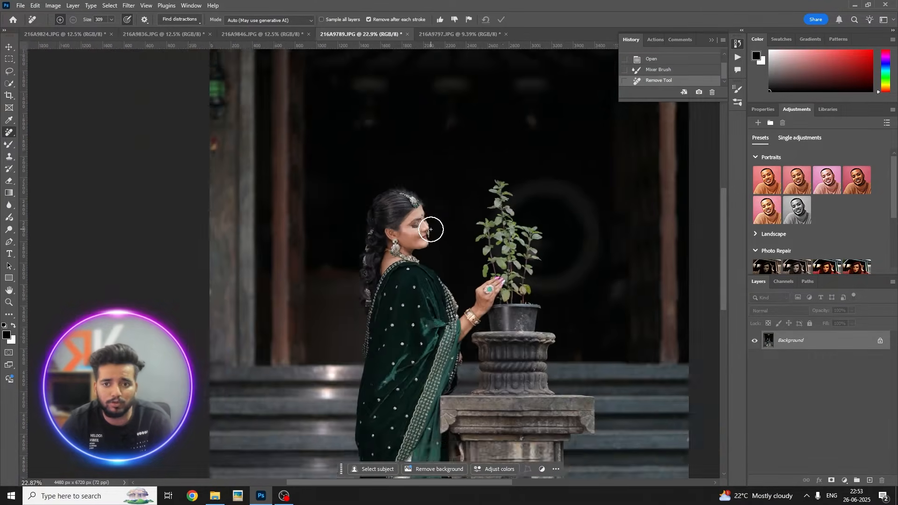
scroll(431, 230, "down", 3)
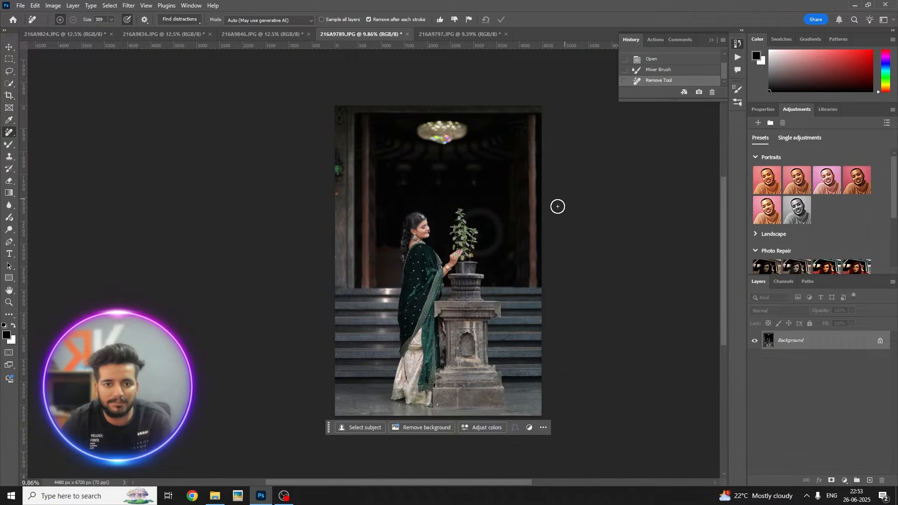
Smooth the skin on the woman's cheek and jaw with the Mixer Brush
right_click(10, 144)
left_click(56, 172)
scroll(385, 225, "up", 2)
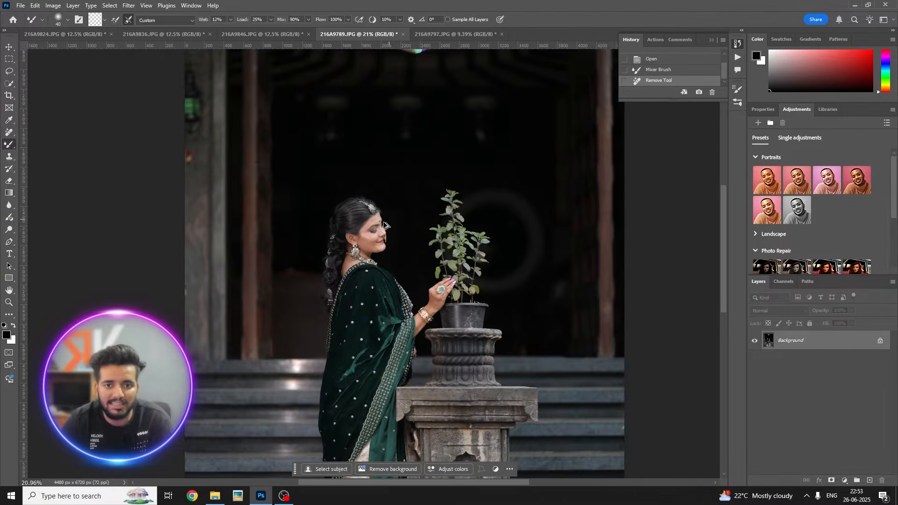
scroll(385, 225, "up", 5)
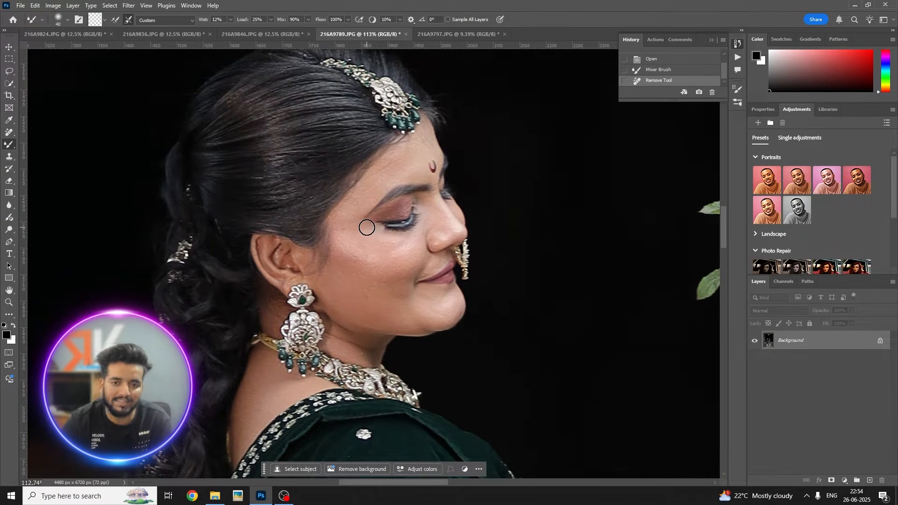
scroll(368, 227, "up", 2)
scroll(365, 223, "up", 3)
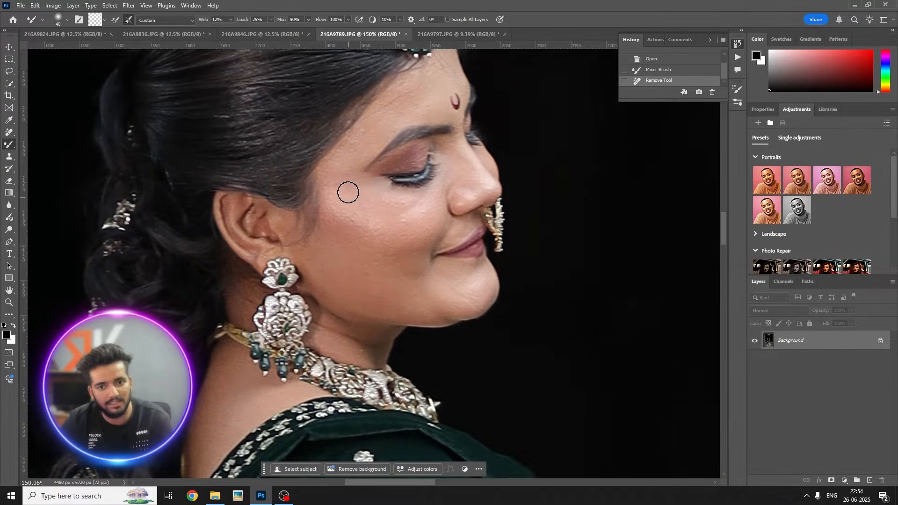
mouse_move(357, 183)
left_mouse_down()
mouse_move(345, 181)
mouse_move(345, 193)
mouse_move(373, 215)
mouse_move(333, 225)
mouse_move(449, 308)
left_mouse_up()
mouse_move(339, 314)
left_mouse_down()
mouse_move(469, 358)
mouse_move(432, 296)
left_mouse_up()
Resize the Mixer Brush and smooth the skin on the woman's forehead and temple
key("bracketleft")
key("bracketleft")
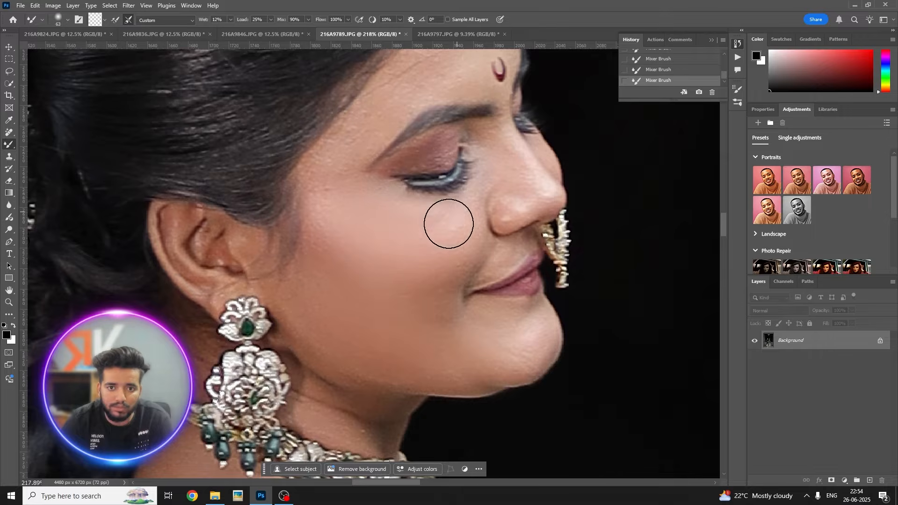
scroll(425, 154, "down", 2)
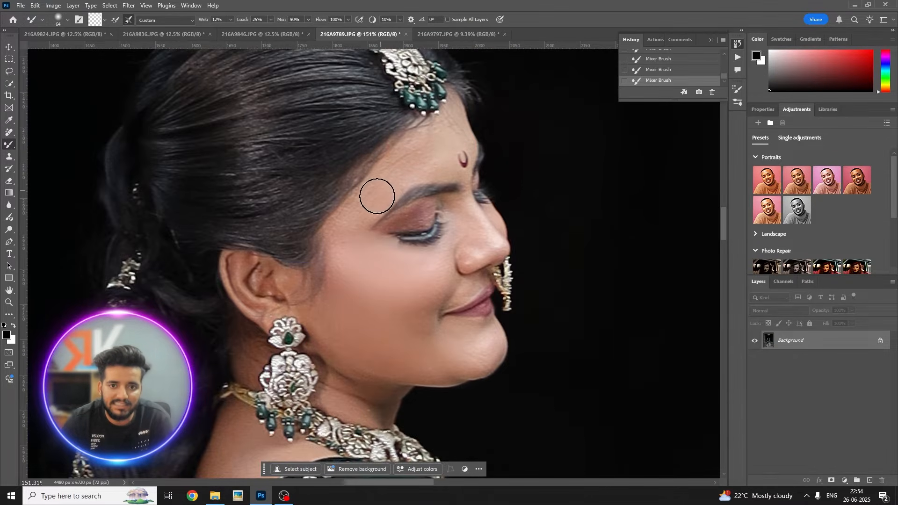
right_click(474, 189, "alt")
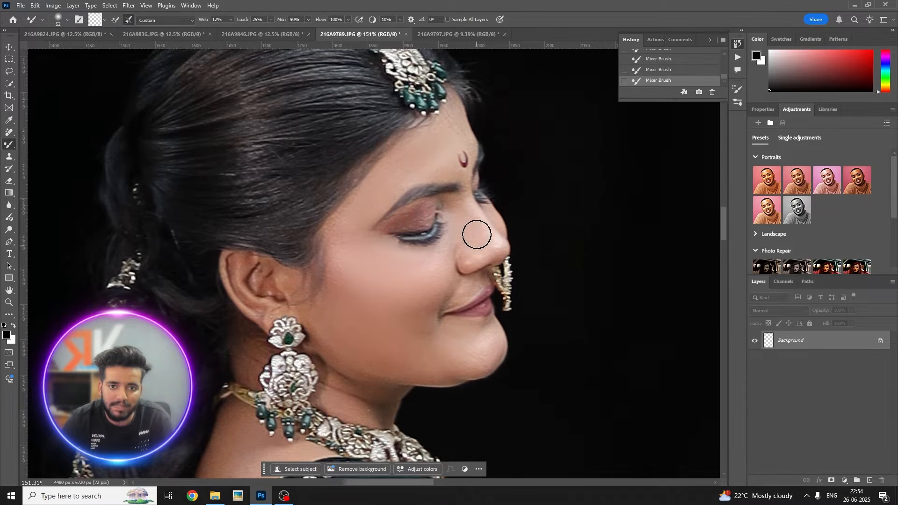
Enlarge the Mixer Brush to 71 and smooth the skin on the woman's neck and back of the shoulder
scroll(410, 254, "down", 3)
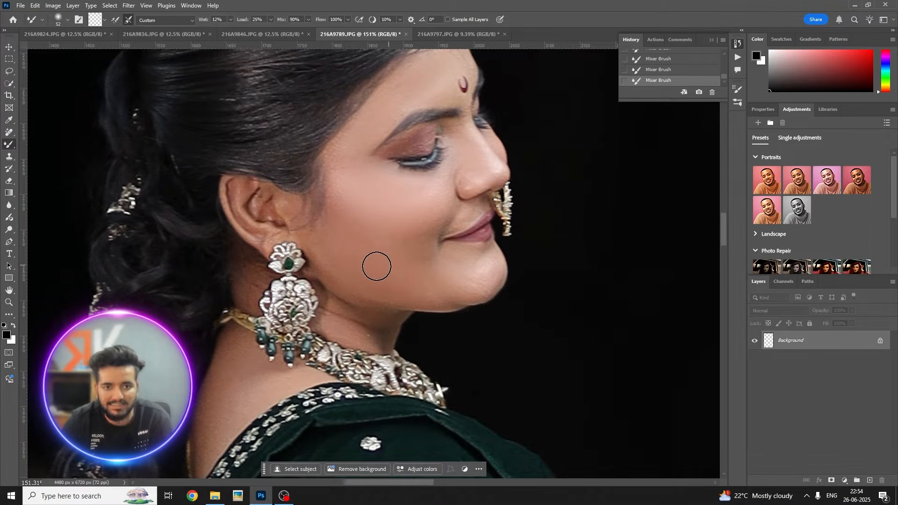
right_click(345, 301, "alt")
scroll(231, 365, "down", 2)
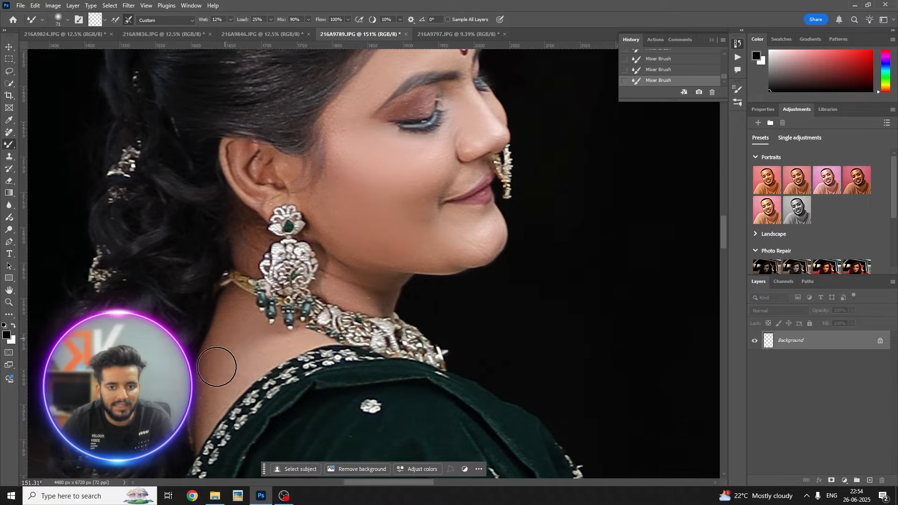
scroll(221, 346, "down", 6)
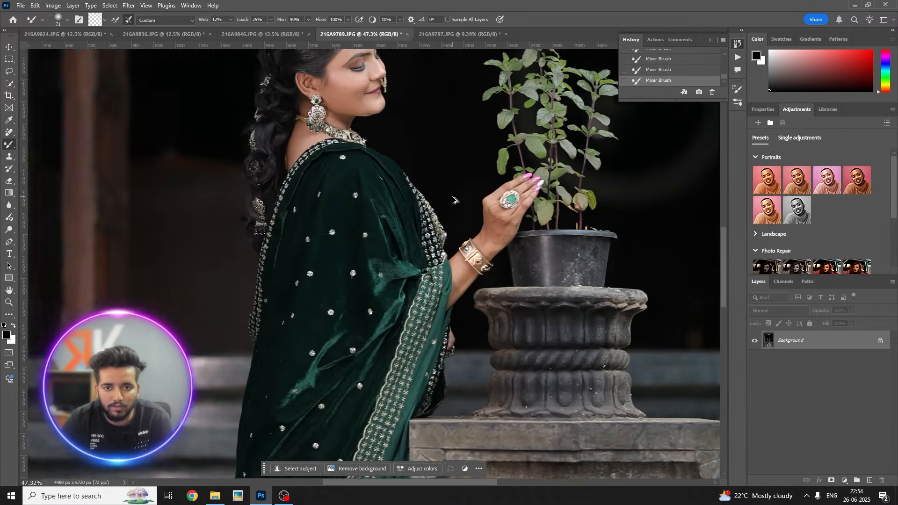
Enlarge the Mixer Brush to 107 and smooth the skin on the woman's raised hand and wrist
scroll(453, 200, "up", 2)
right_click(509, 240, "alt")
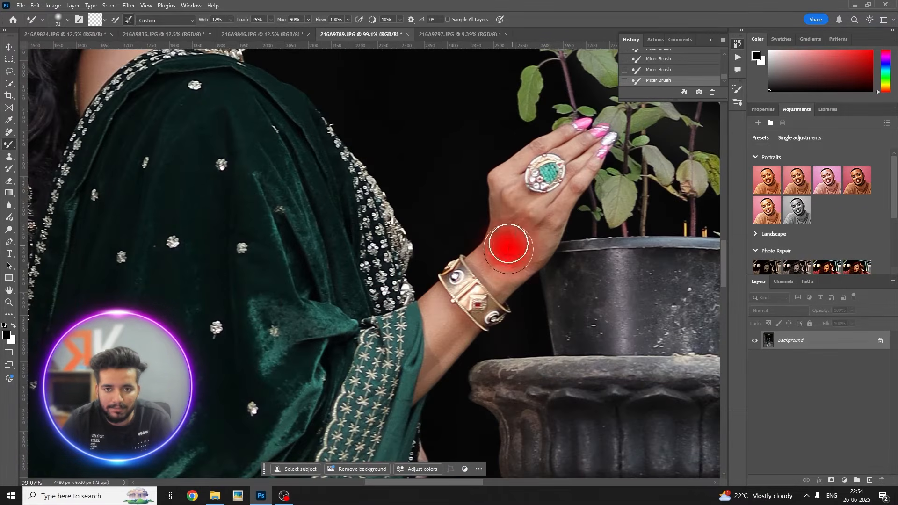
scroll(552, 202, "down", 3)
scroll(552, 202, "down", 4)
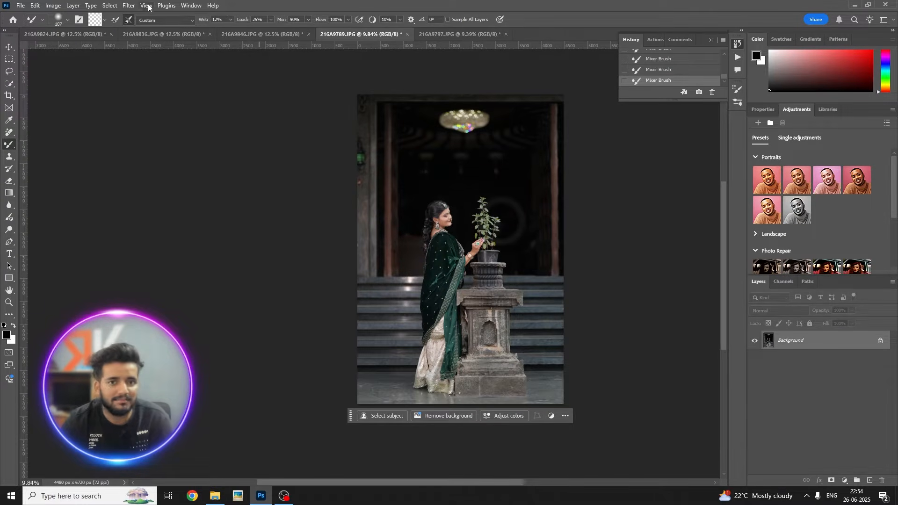
Open the Camera Raw Filter, apply the CTM3 - The Universal preset, and show its edit settings
left_click(128, 5)
left_click(156, 75)
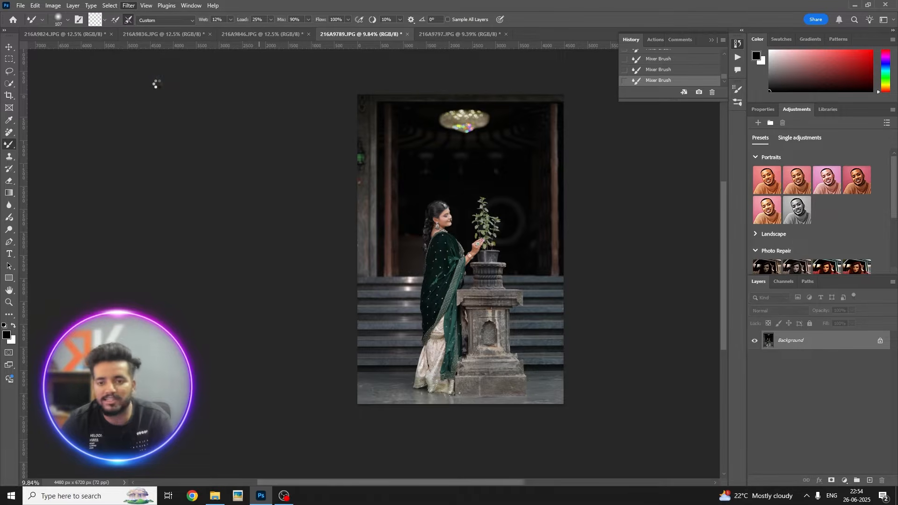
scroll(428, 242, "down", 1)
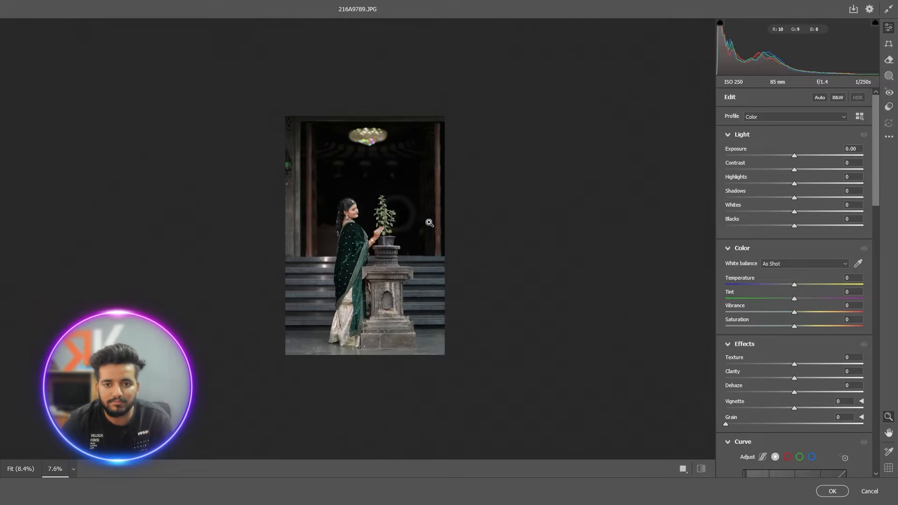
scroll(428, 242, "up", 2)
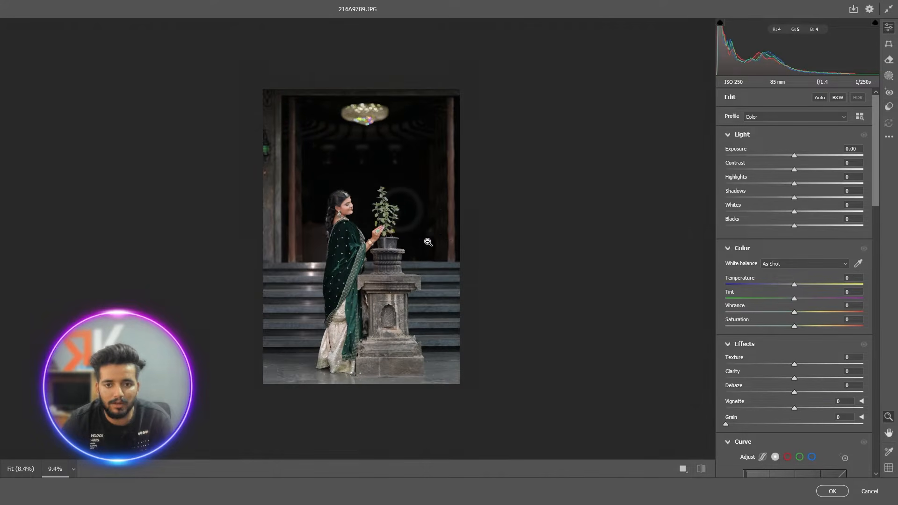
left_click(889, 107)
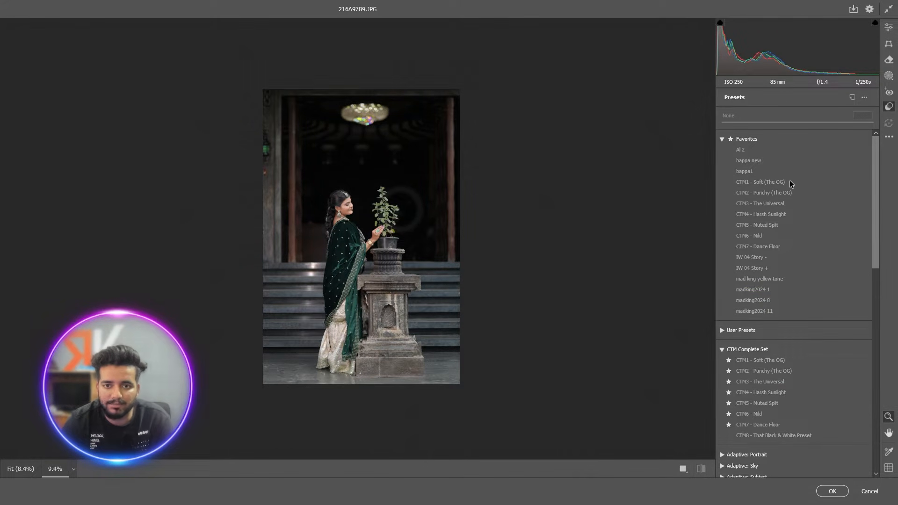
mouse_move(790, 184)
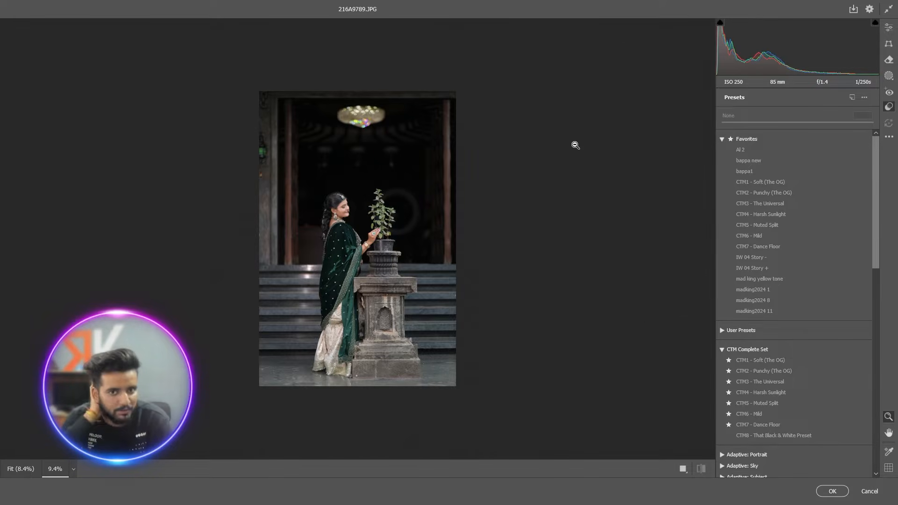
left_click(809, 204)
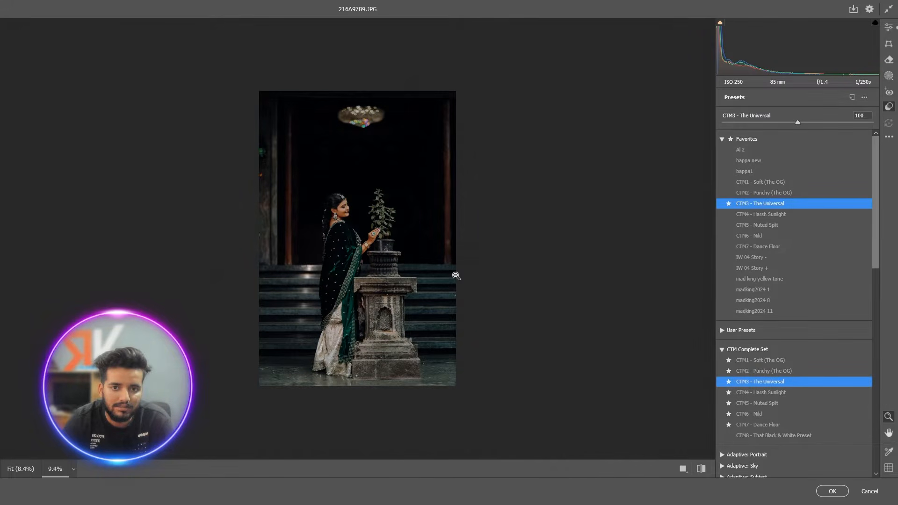
left_click(891, 29)
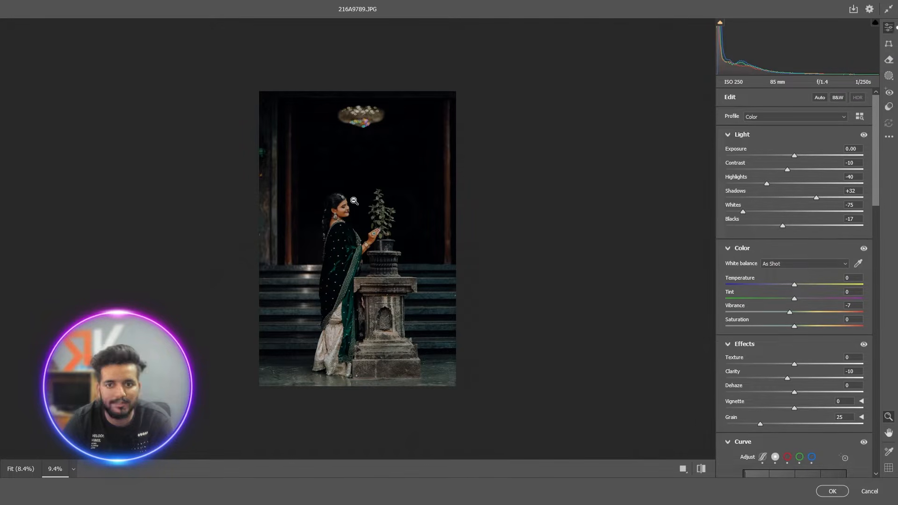
scroll(344, 198, "up", 1)
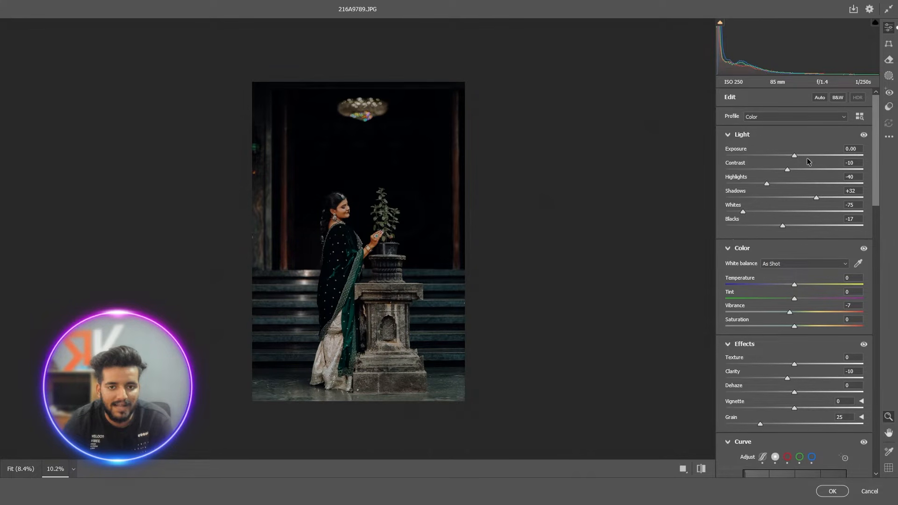
left_click_drag(808, 159, 802, 157)
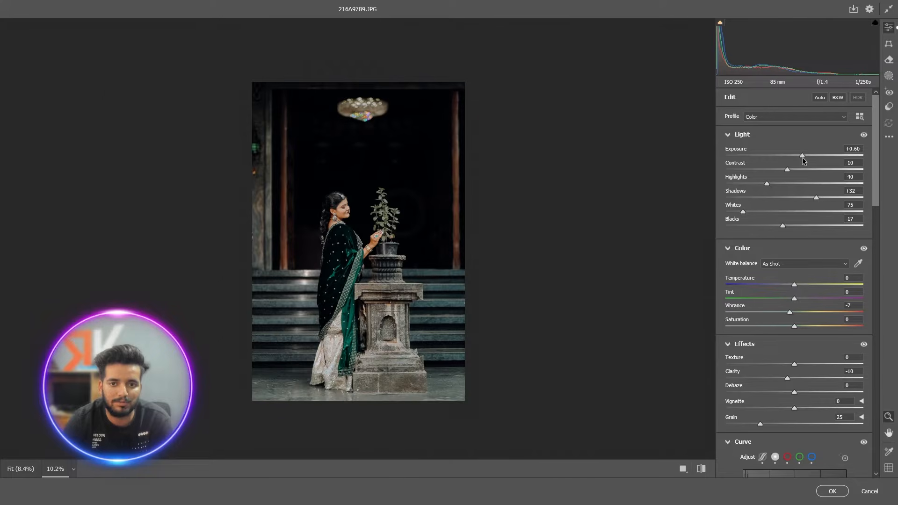
key("ctrl+z")
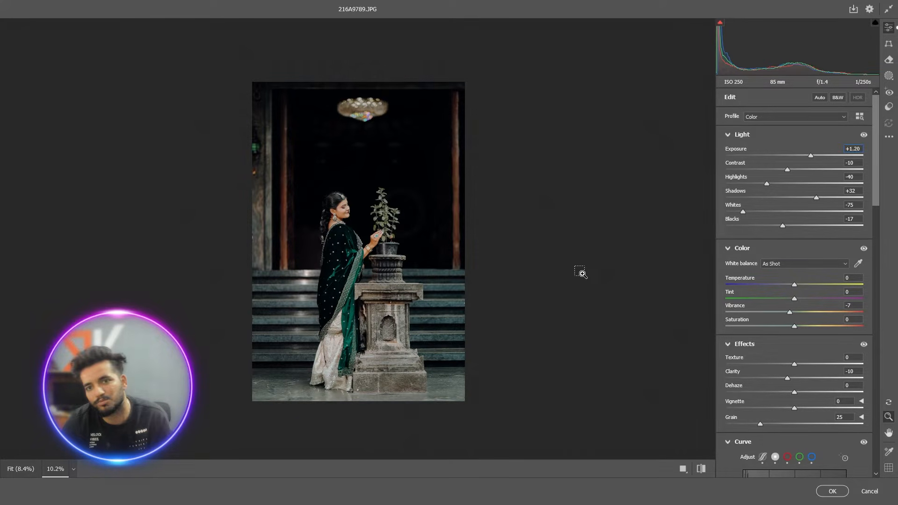
key("ctrl+z")
Set Blacks to +84 and Highlights to -31, and show the before and after versions side by side
left_click_drag(782, 226, 851, 232)
left_click_drag(778, 185, 773, 184)
left_click(684, 470)
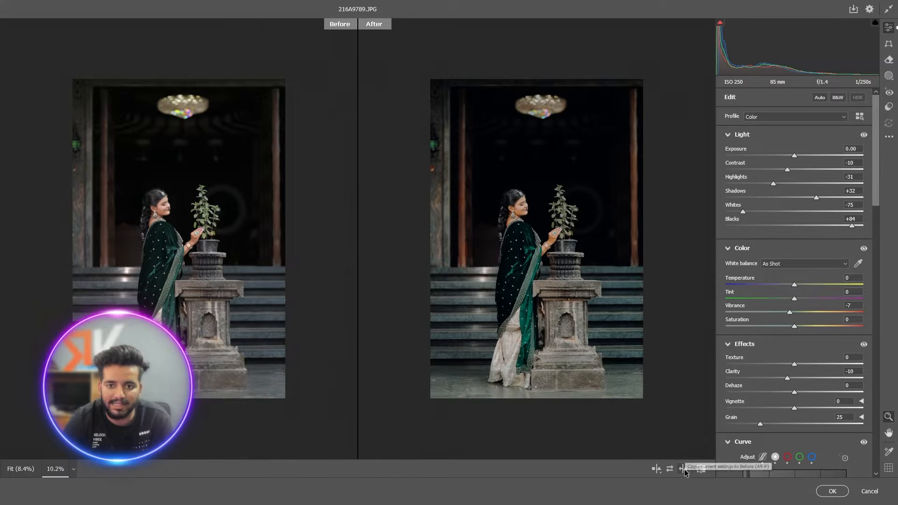
Compare the woman's face in the before and after versions, and reset Clarity and Grain to 0
scroll(527, 187, "up", 5)
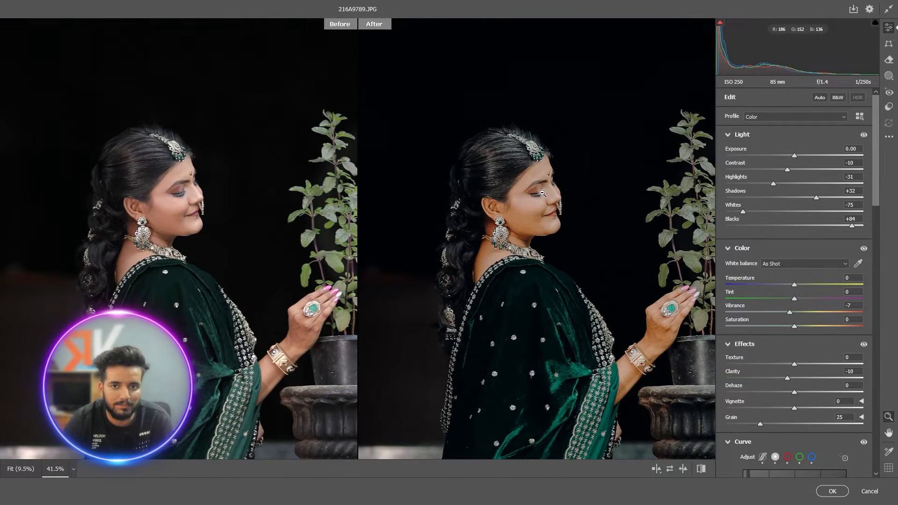
scroll(528, 186, "up", 2)
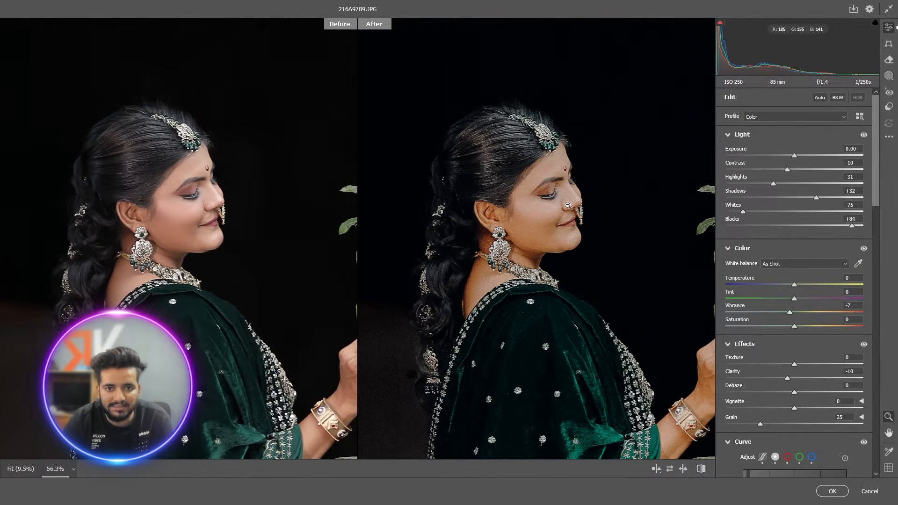
scroll(588, 211, "down", 2)
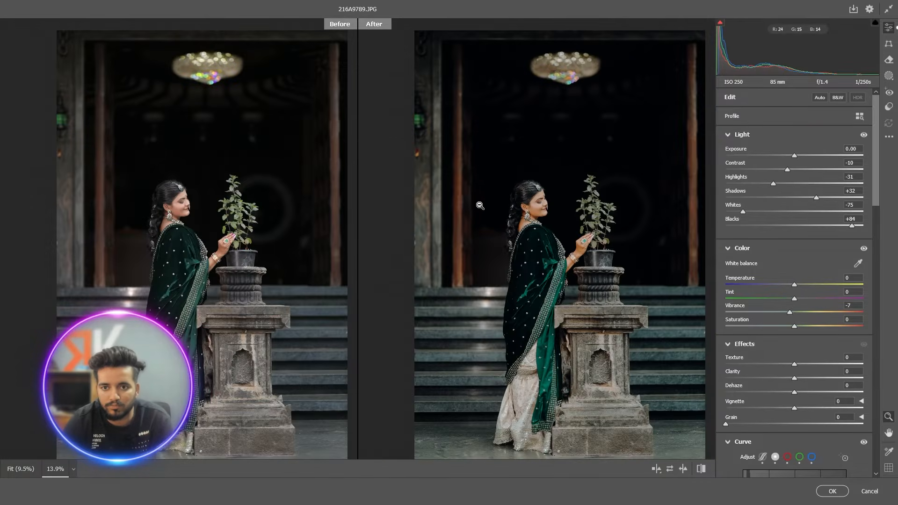
scroll(481, 205, "down", 2)
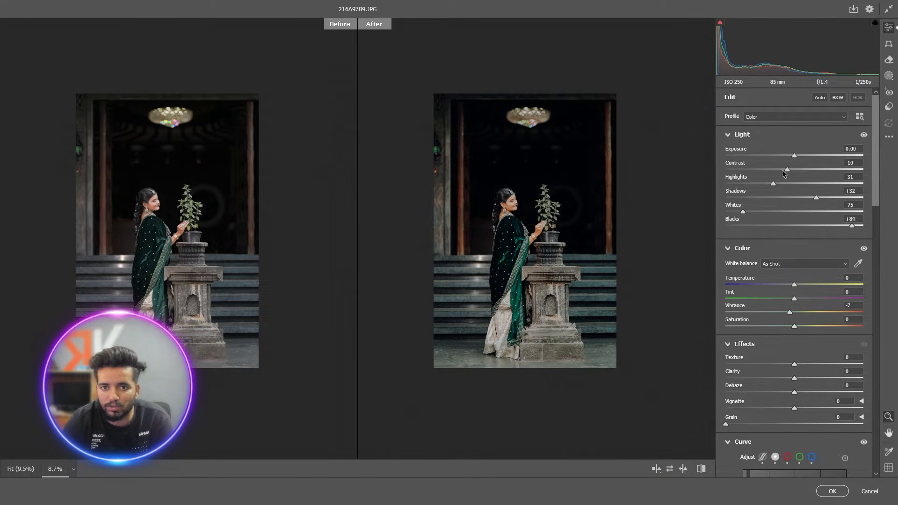
Soften the tones by setting Contrast to -39, Highlights to -41 and Blacks to +71
left_click_drag(782, 169, 767, 185)
left_click(768, 166)
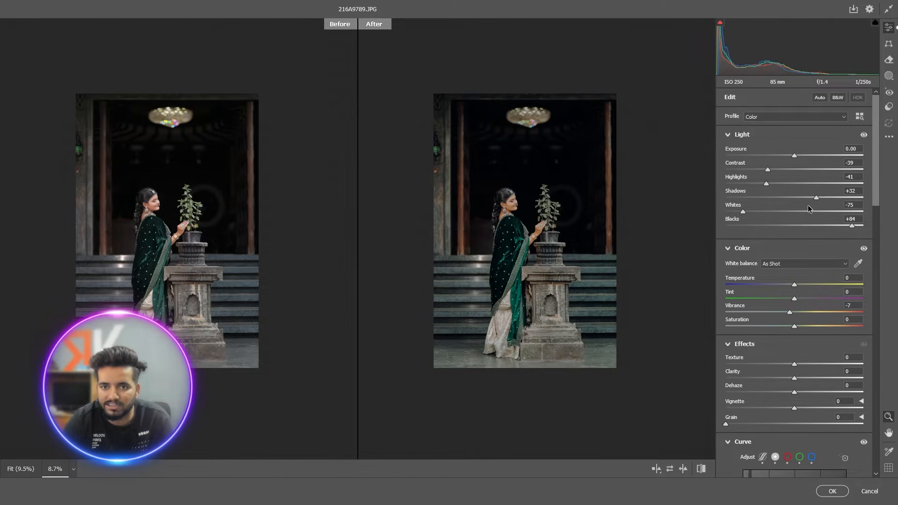
left_click_drag(845, 225, 843, 225)
left_click(551, 207)
left_click(550, 207, "alt")
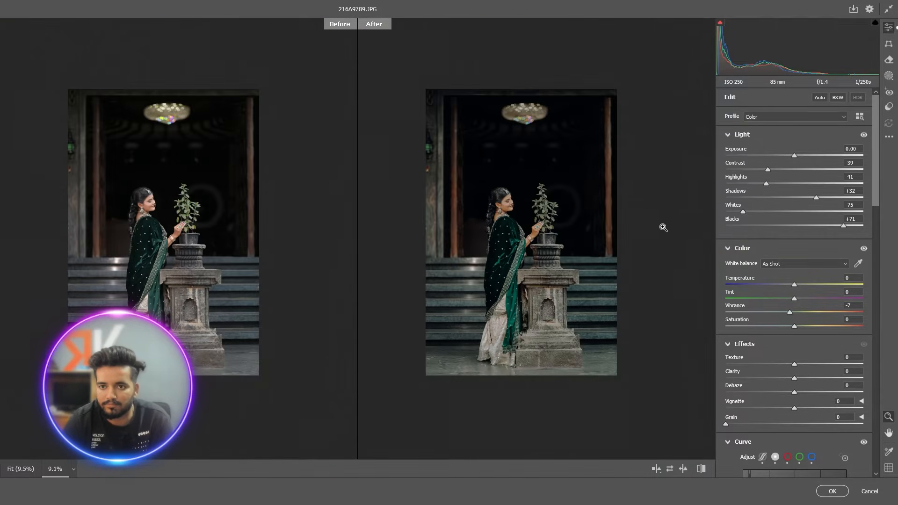
Warm the white balance by setting Temperature to +4, and check the effect on the woman's skin
scroll(773, 280, "down", 2)
left_click_drag(790, 229, 795, 228)
left_click(534, 203)
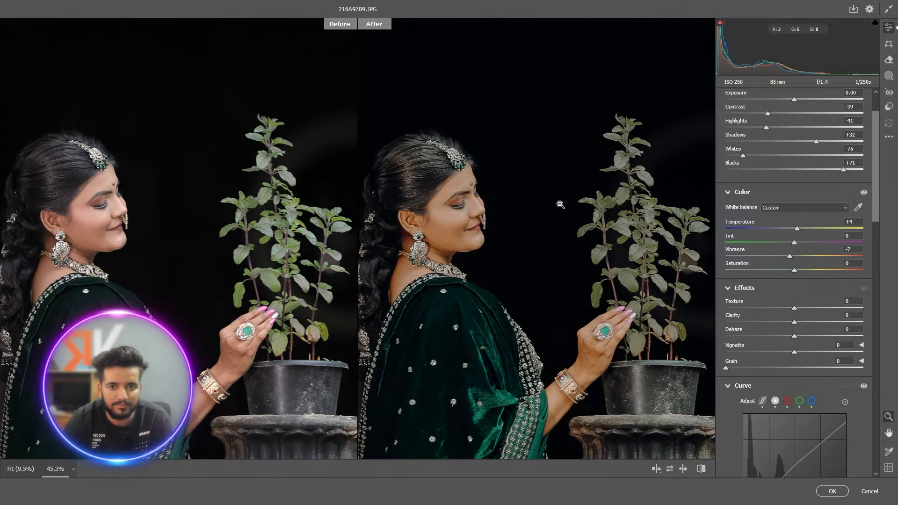
left_click(560, 204, "alt")
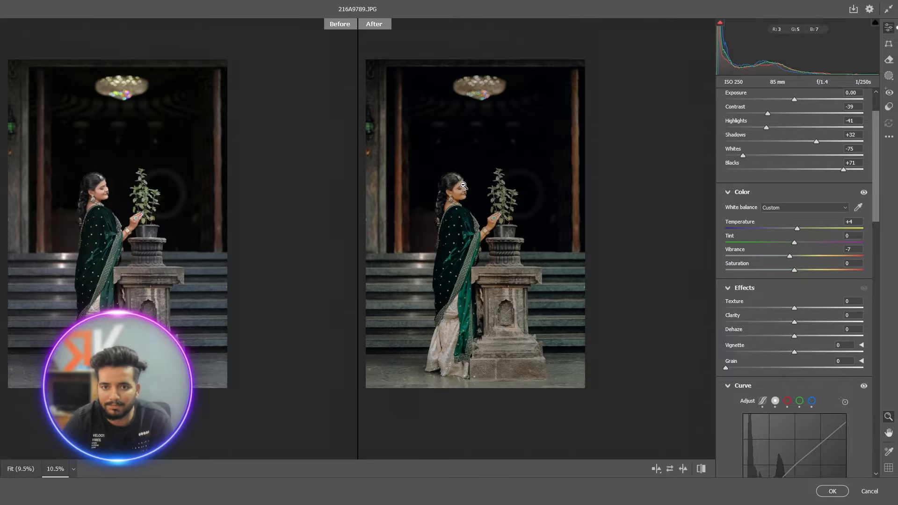
Adjust the skin tone in the Color Mixer with Oranges hue at -10 and Oranges luminance at +12
left_click(511, 190)
left_click_drag(485, 204, 585, 218)
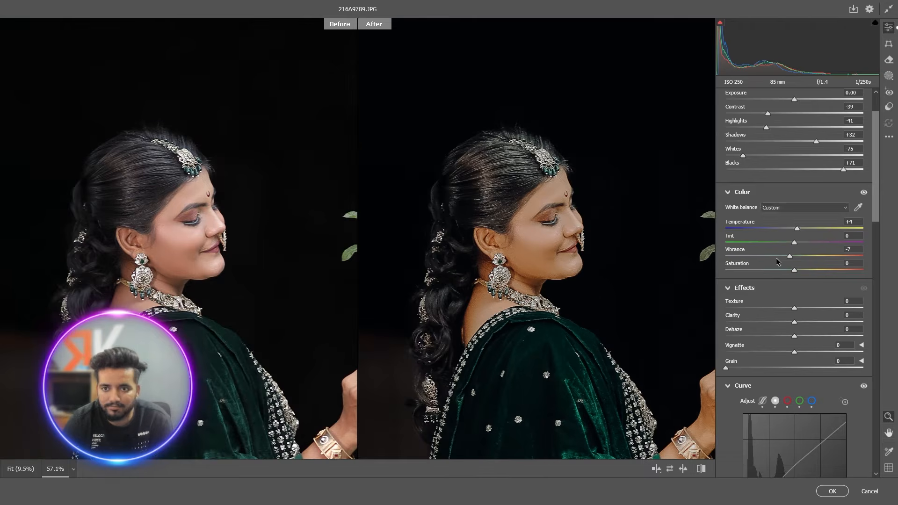
scroll(785, 271, "down", 10)
left_click(731, 234)
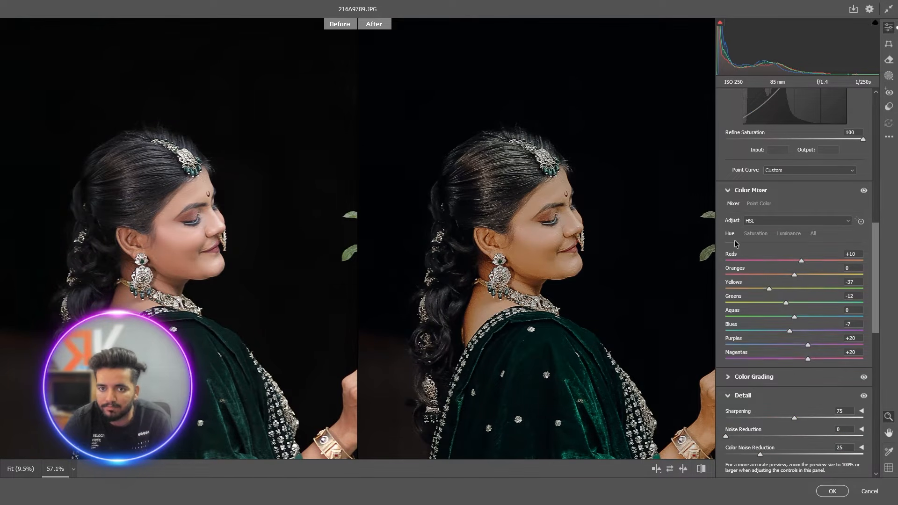
left_click_drag(793, 271, 788, 273)
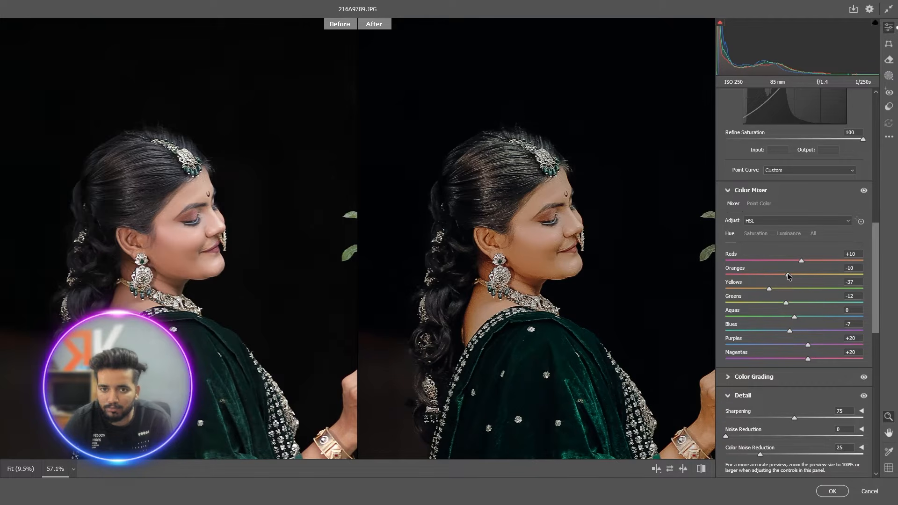
left_click(783, 238)
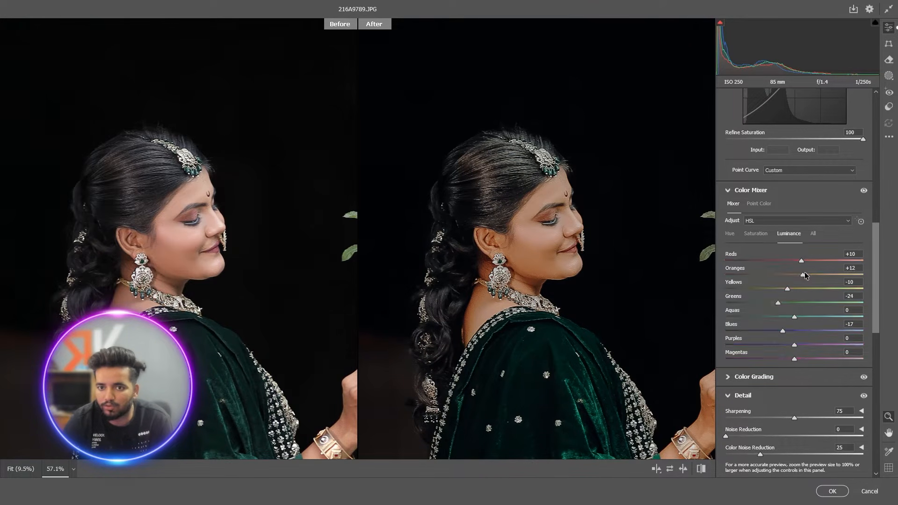
scroll(628, 200, "down", 3)
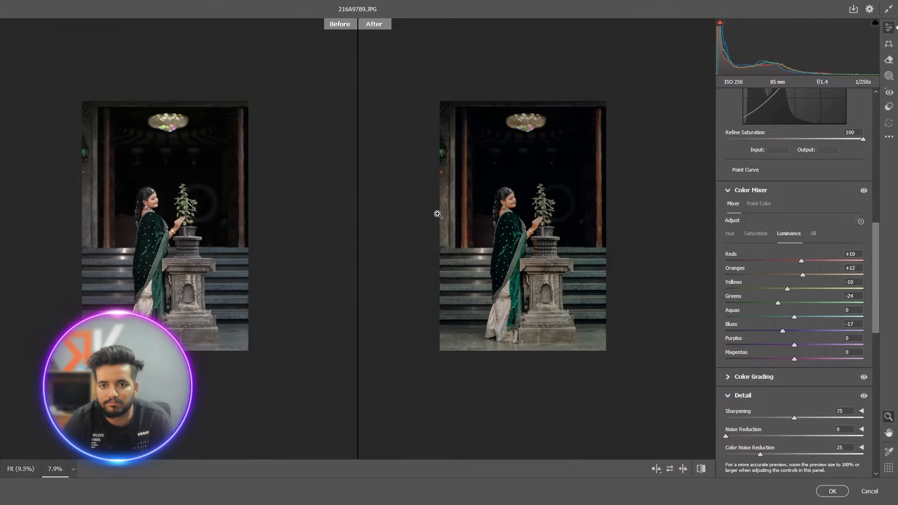
scroll(575, 234, "up", 4)
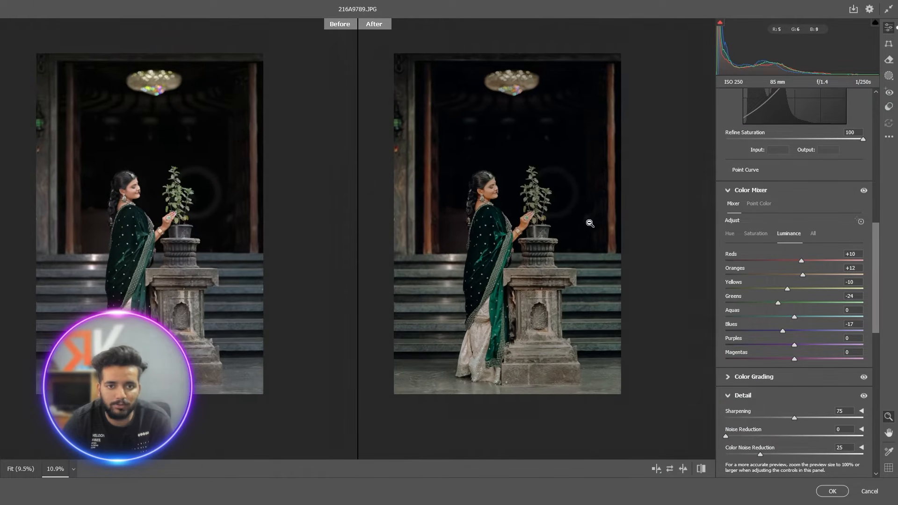
Set the Detail values to Sharpening 9, Noise Reduction 6 and Color Noise Reduction 9
scroll(786, 275, "up", 10)
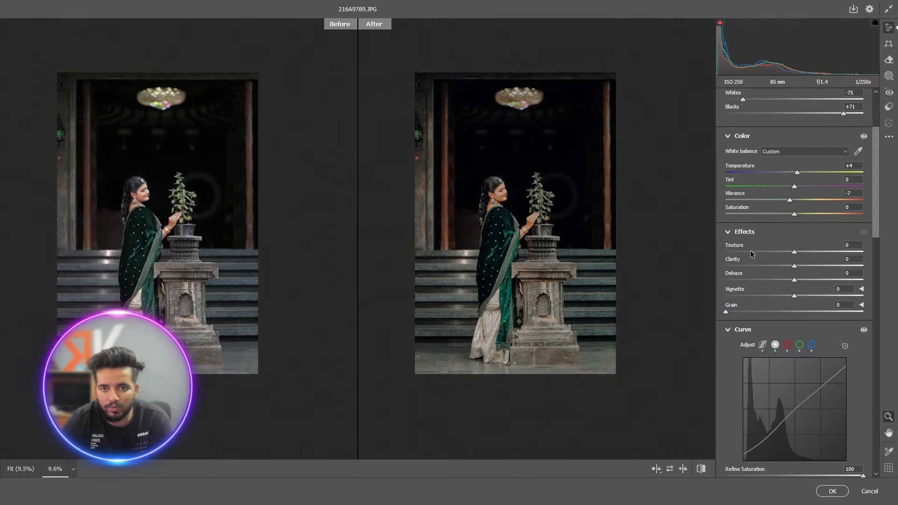
scroll(786, 281, "down", 10)
left_click_drag(775, 306, 736, 307)
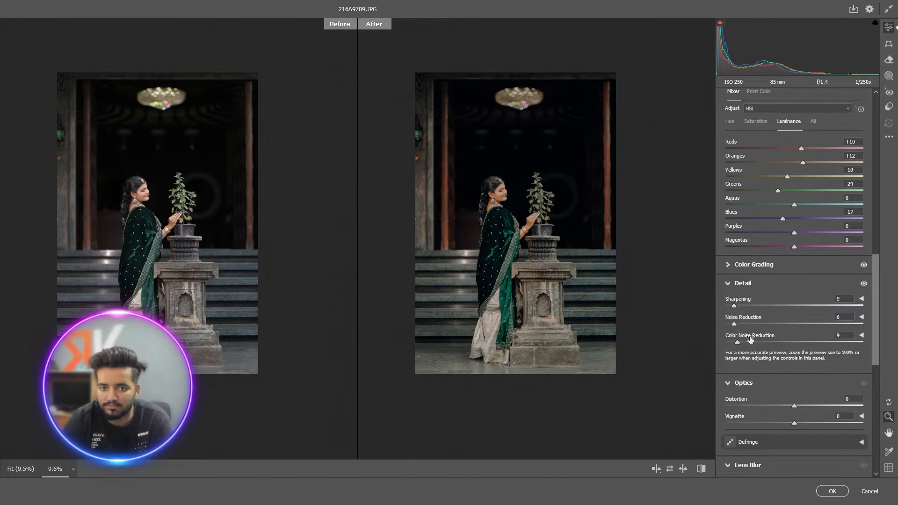
Set the Shadows hue to 273 in Color Grading
scroll(790, 262, "up", 10)
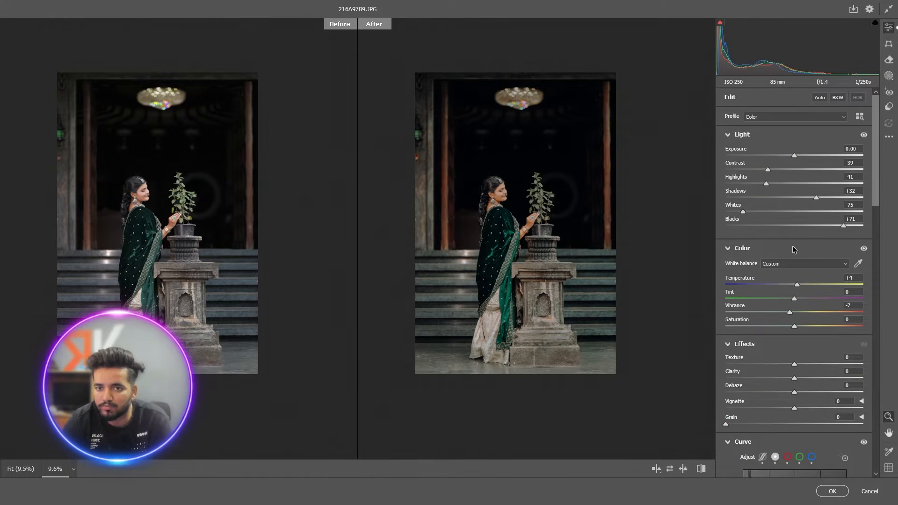
scroll(793, 253, "down", 6)
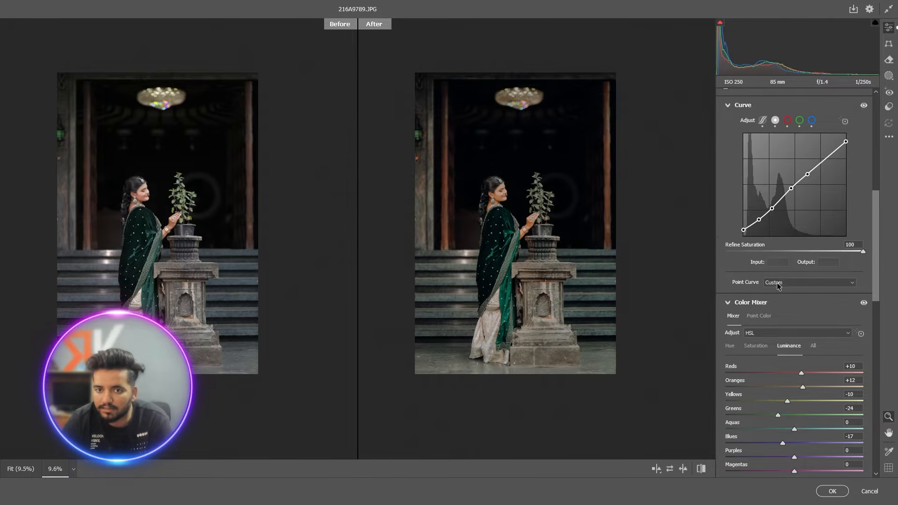
scroll(777, 285, "down", 6)
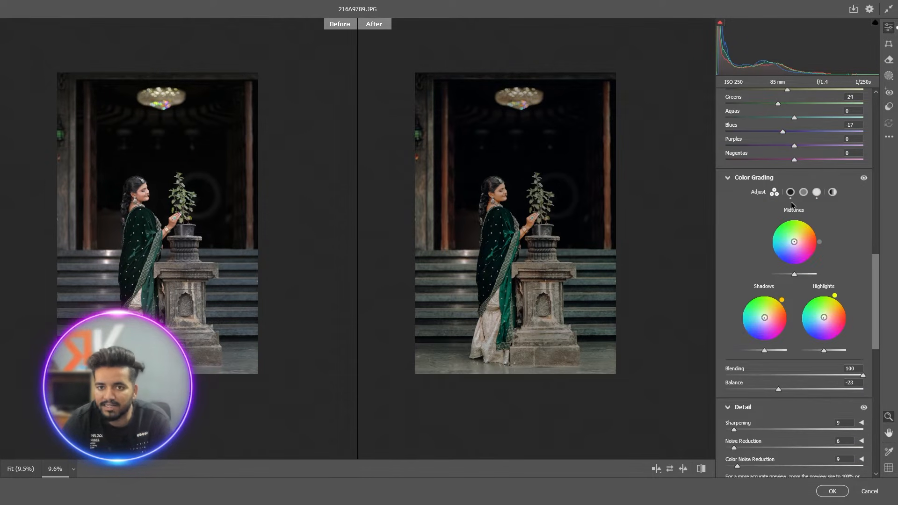
left_click(791, 192)
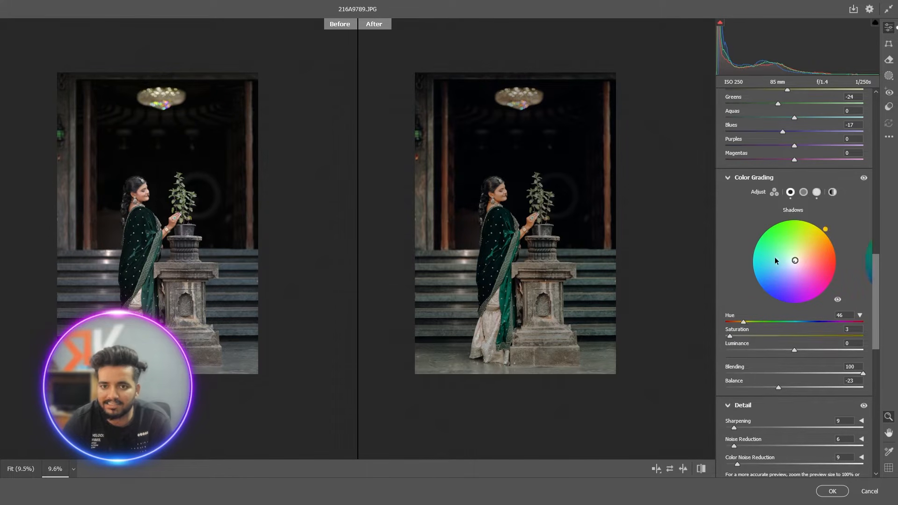
left_click_drag(750, 323, 829, 324)
Examine the shadow tint on the woman's skin and the dark background, comparing the before and after views close up and in full
left_click(564, 195)
left_click(569, 167)
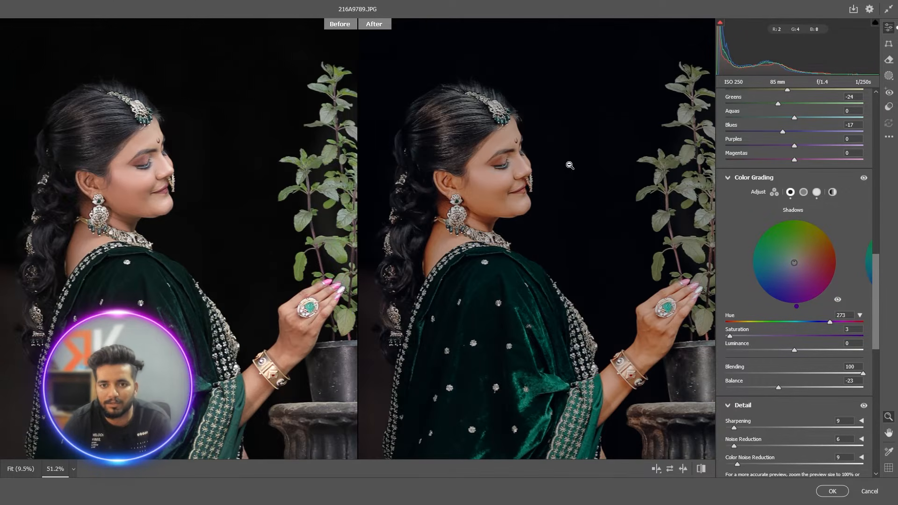
left_click(555, 154)
left_click(455, 145, "alt")
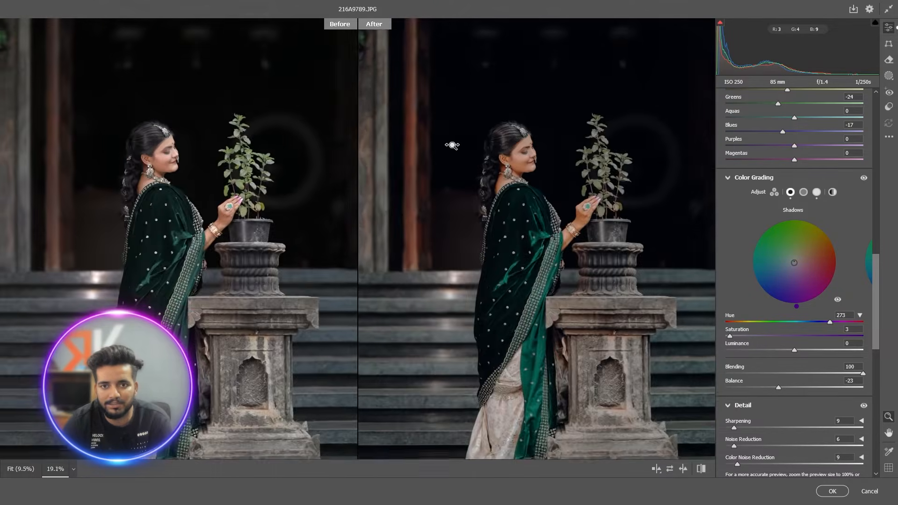
left_click(419, 153, "alt")
left_click(552, 170, "alt")
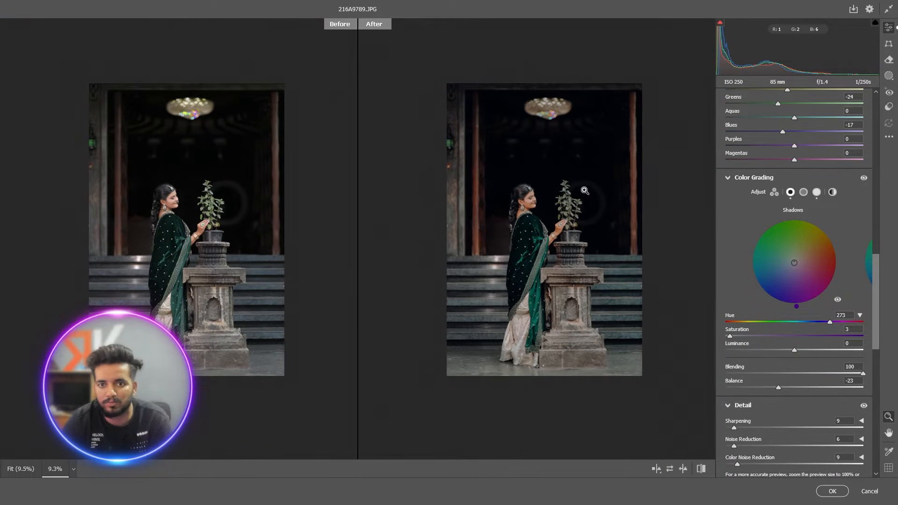
left_click(530, 215)
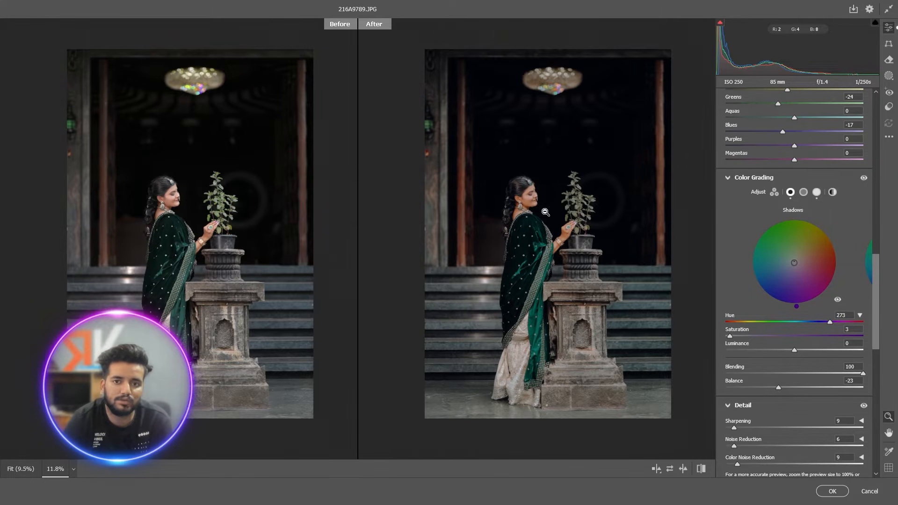
scroll(561, 207, "down", 2)
scroll(601, 198, "up", 2)
scroll(563, 205, "down", 1)
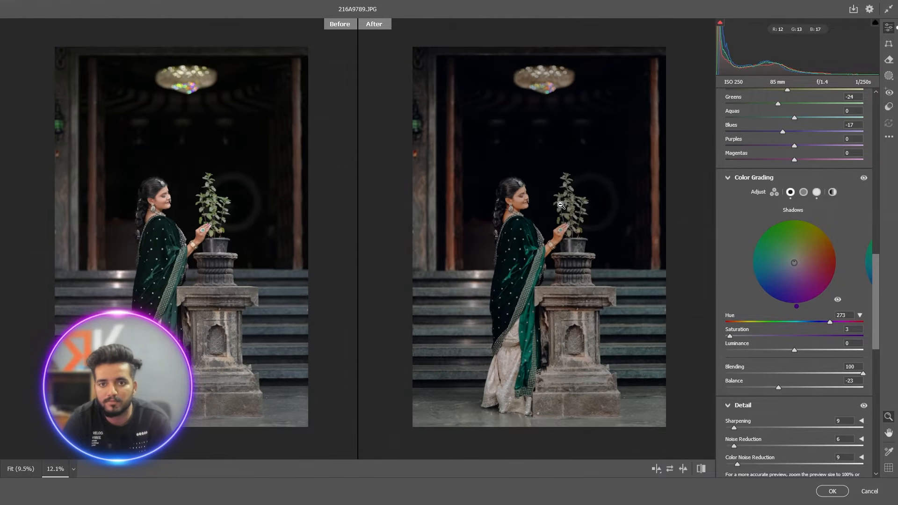
scroll(585, 185, "up", 1)
scroll(585, 185, "down", 1)
Set the Highlights hue to 241 in Color Grading and compare the woman and plant before and after
left_click(816, 193)
mouse_move(835, 328)
left_mouse_down()
mouse_move(863, 332)
mouse_move(794, 329)
mouse_move(818, 336)
left_mouse_up()
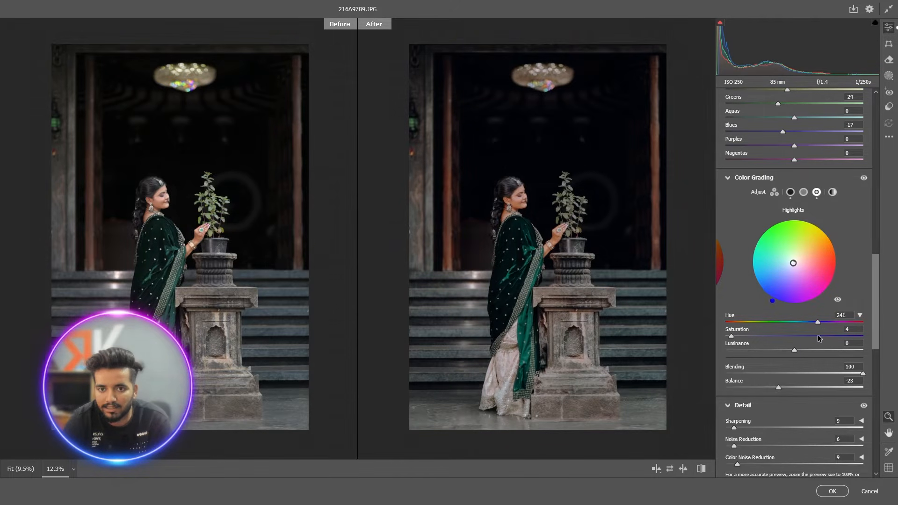
scroll(816, 281, "up", 15)
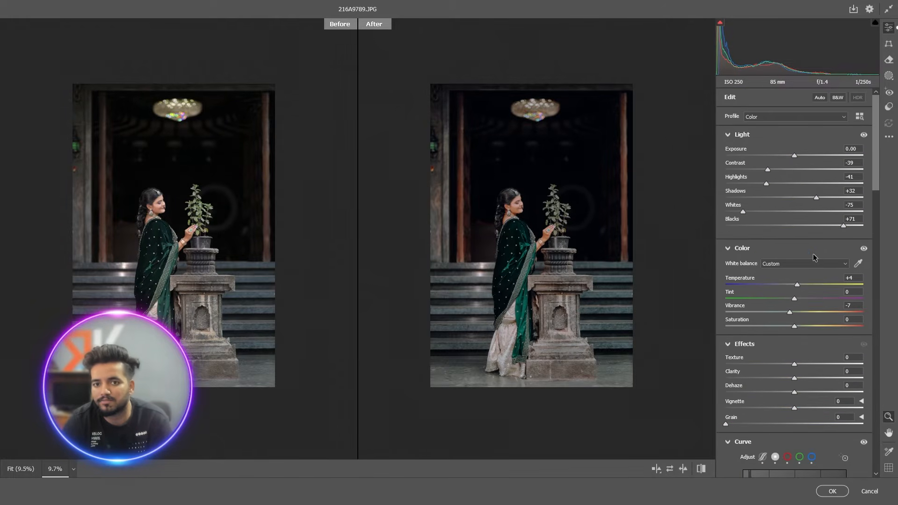
scroll(558, 220, "up", 3)
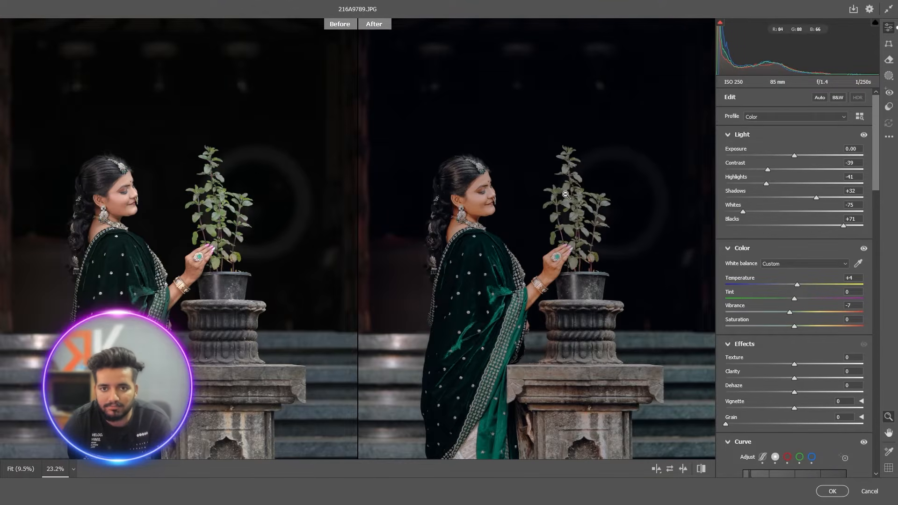
scroll(497, 217, "up", 3)
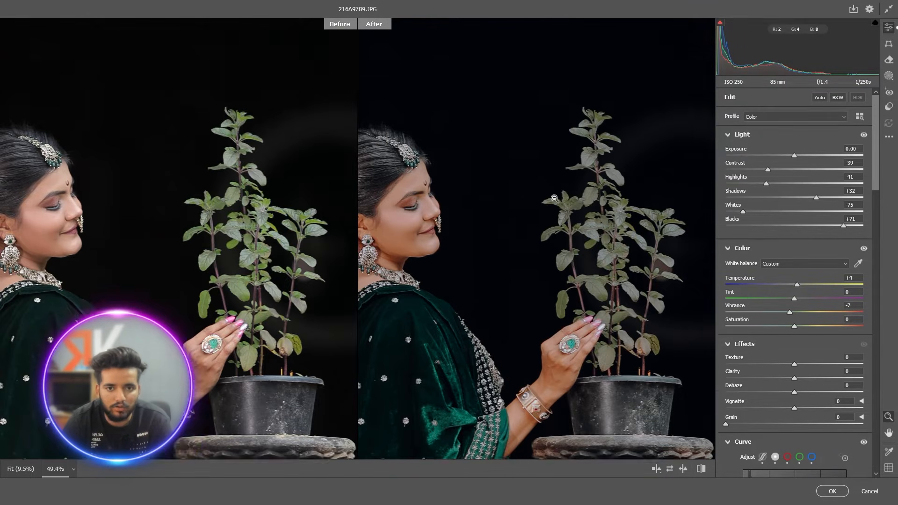
scroll(453, 201, "down", 3)
scroll(453, 202, "down", 4)
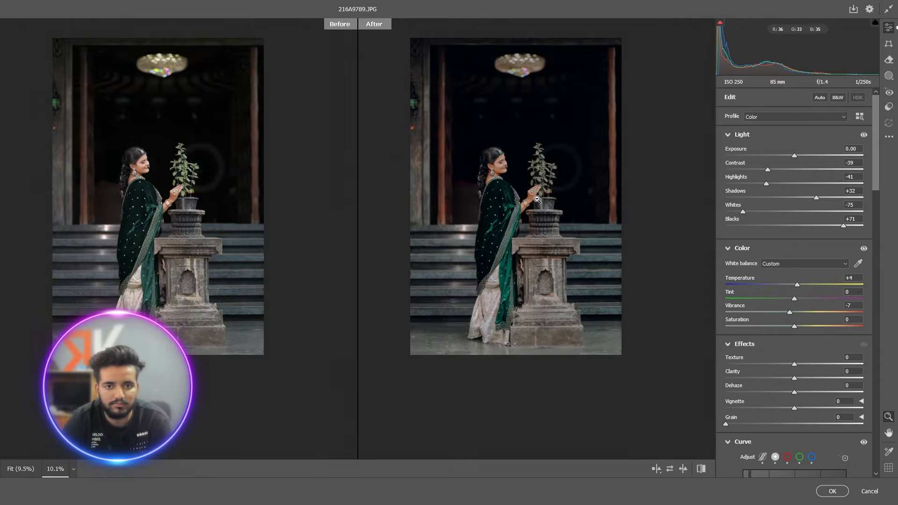
scroll(582, 202, "down", 1)
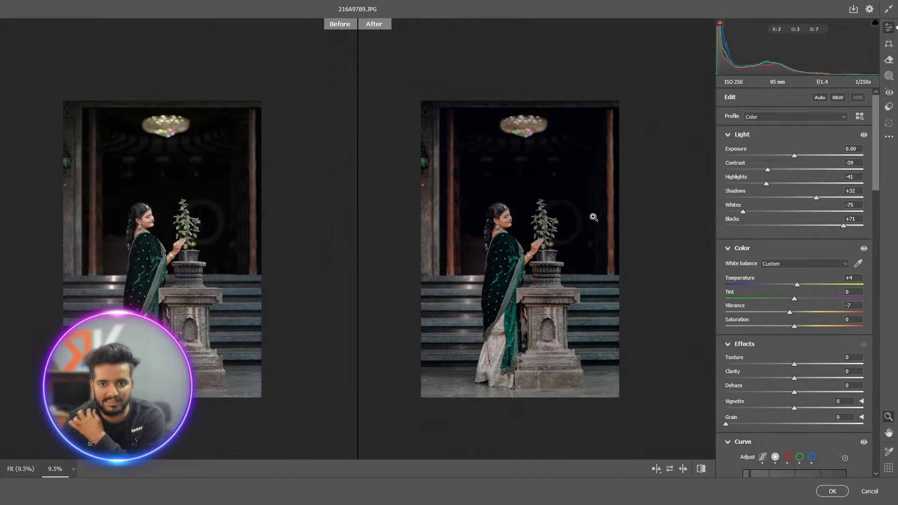
Raise the Color Mixer saturation to +45 for Yellows and +32 for Greens, and check the plant
scroll(796, 302, "down", 1)
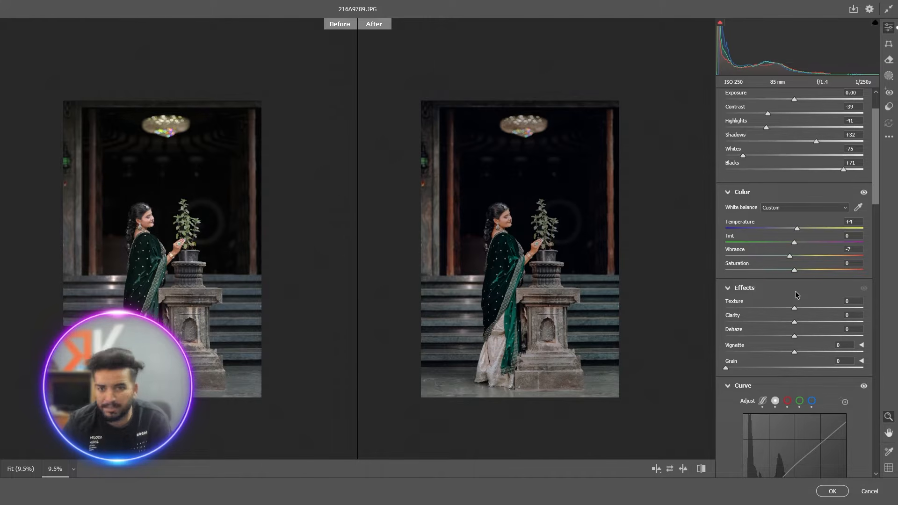
scroll(795, 299, "down", 7)
left_click(757, 234)
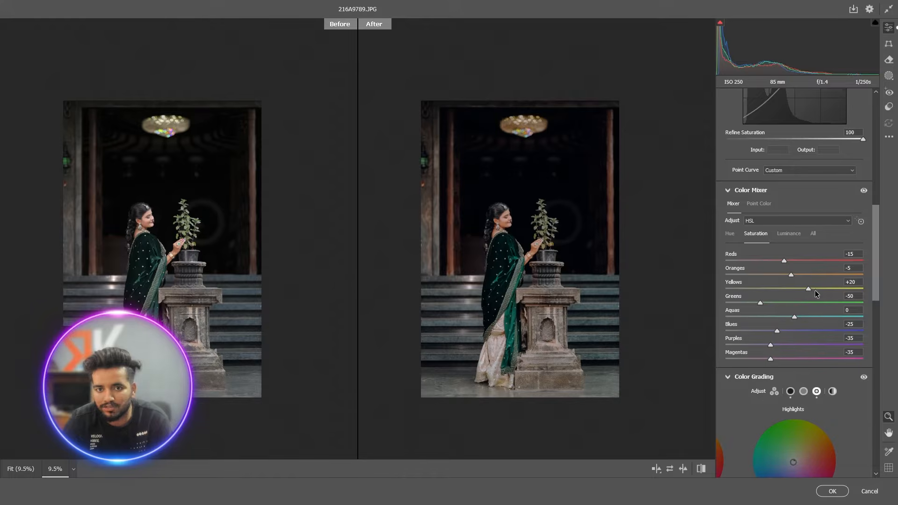
left_click_drag(809, 302, 813, 304)
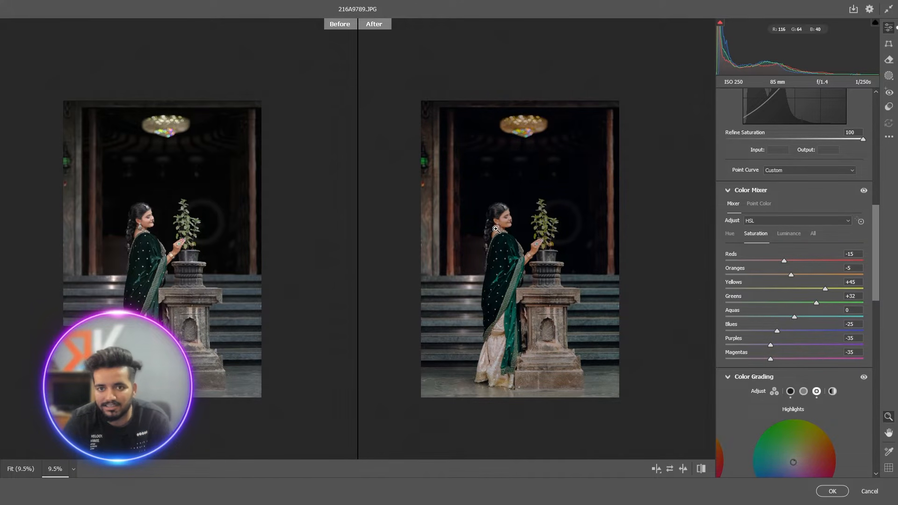
scroll(576, 201, "up", 3)
scroll(518, 212, "down", 2)
scroll(518, 212, "down", 2)
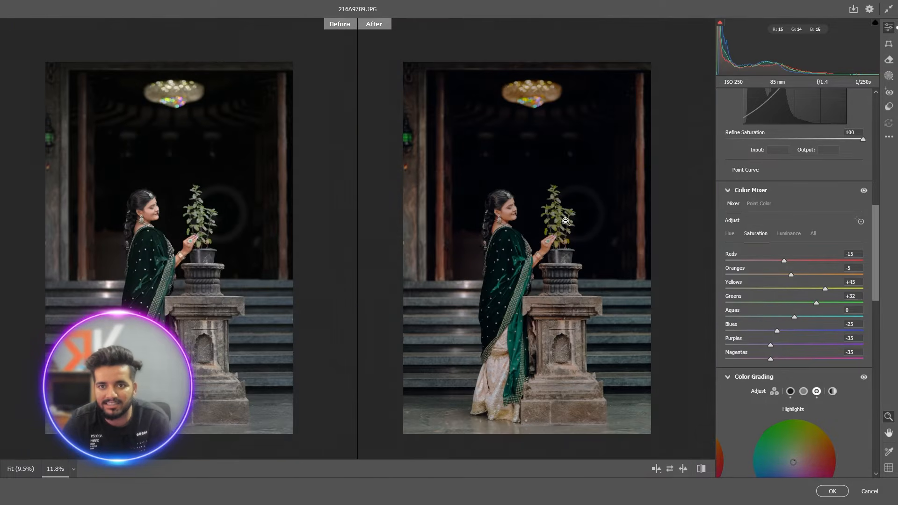
Set the Color Mixer saturation to +74 for Yellows and -7 for Oranges
left_click(846, 289)
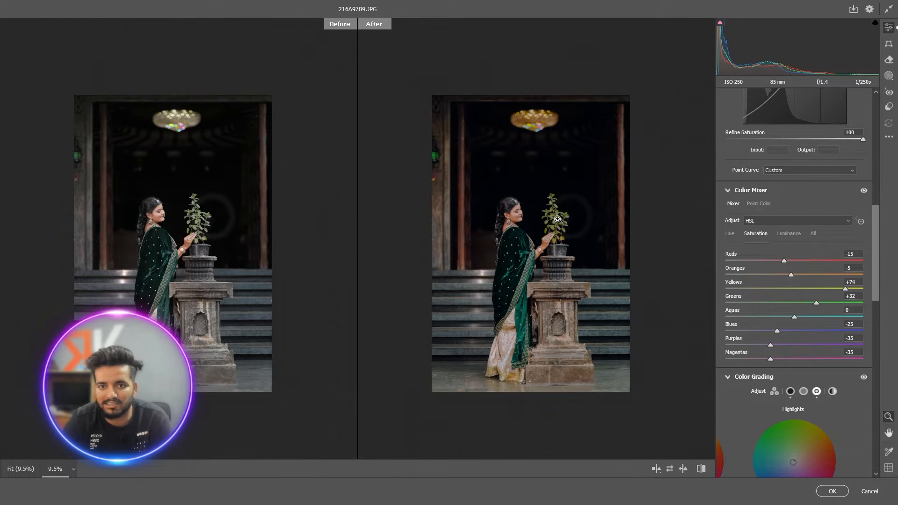
scroll(579, 225, "up", 1)
left_click_drag(791, 271, 789, 272)
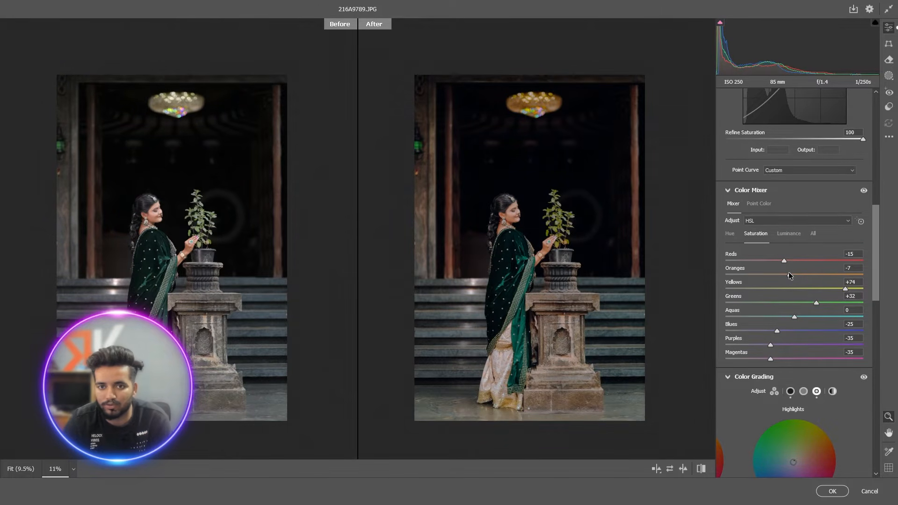
scroll(530, 248, "down", 1)
Create a preset from the current edits in the User Presets group, keeping the suggested name and Default subset
left_click(889, 136)
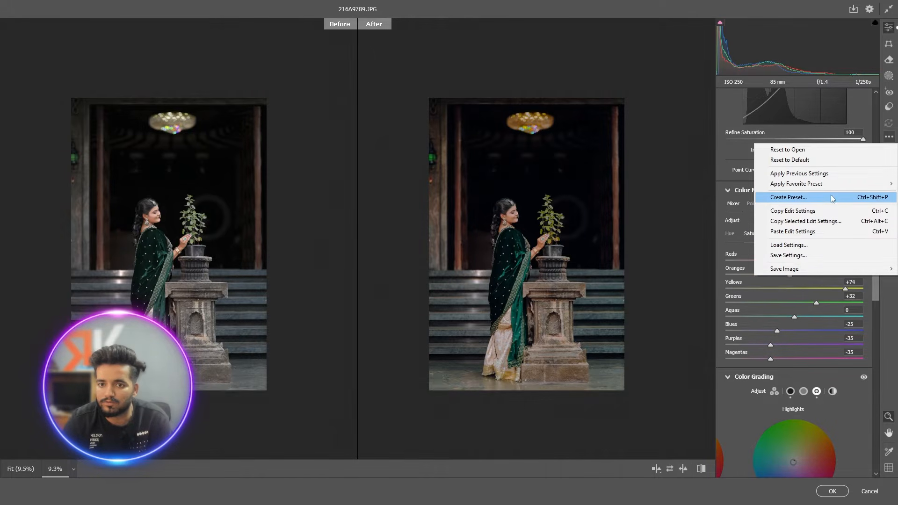
left_click(811, 199)
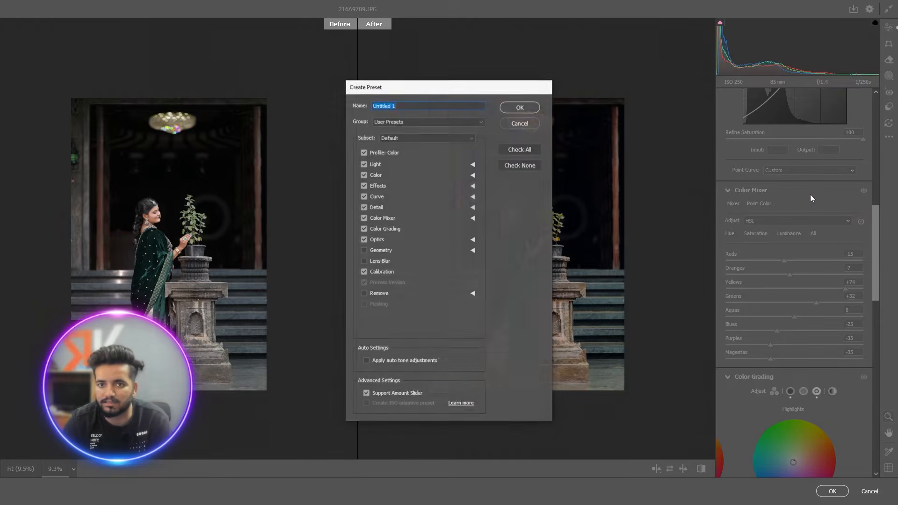
left_click(520, 107)
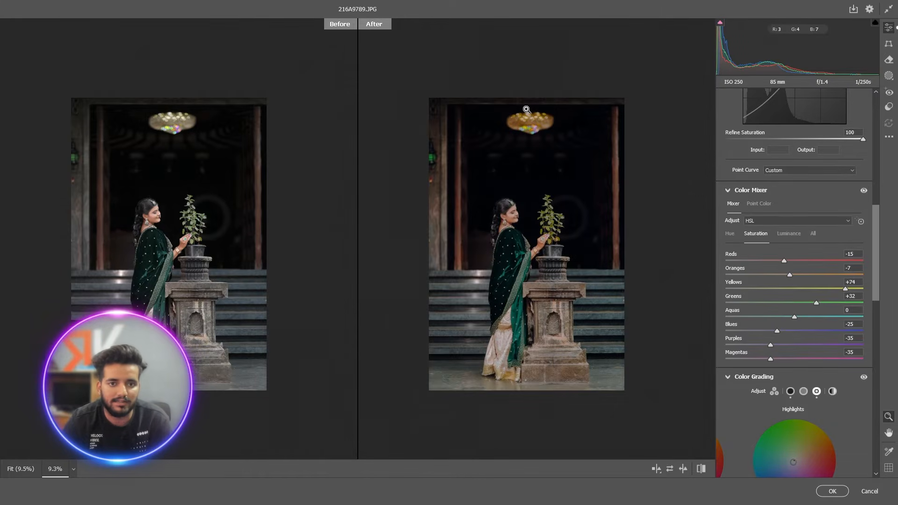
Save the current edit settings with the Default subset as a settings file in the Downloads folder
left_click(889, 136)
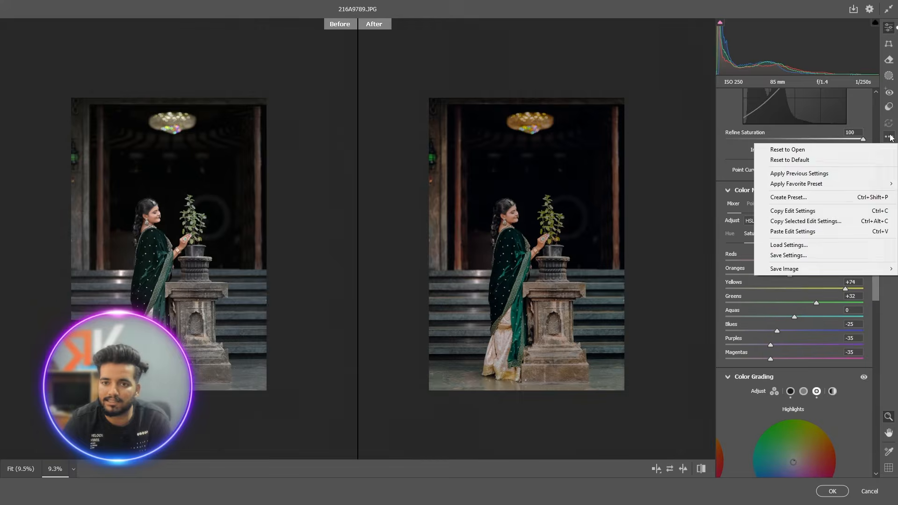
left_click(801, 256)
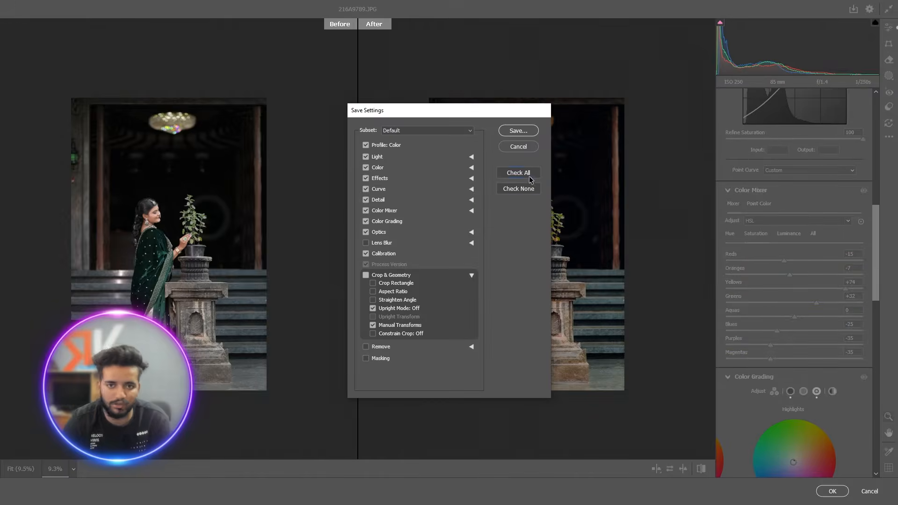
left_click(510, 133)
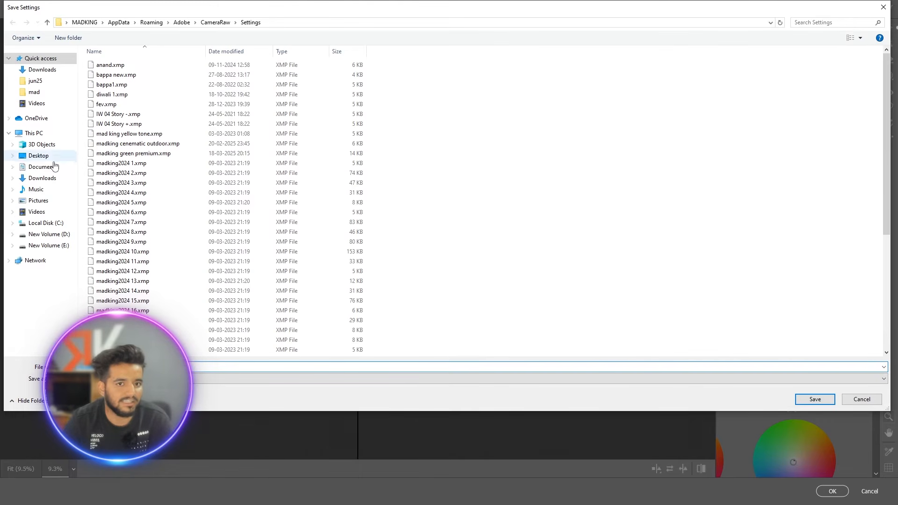
left_click(57, 179)
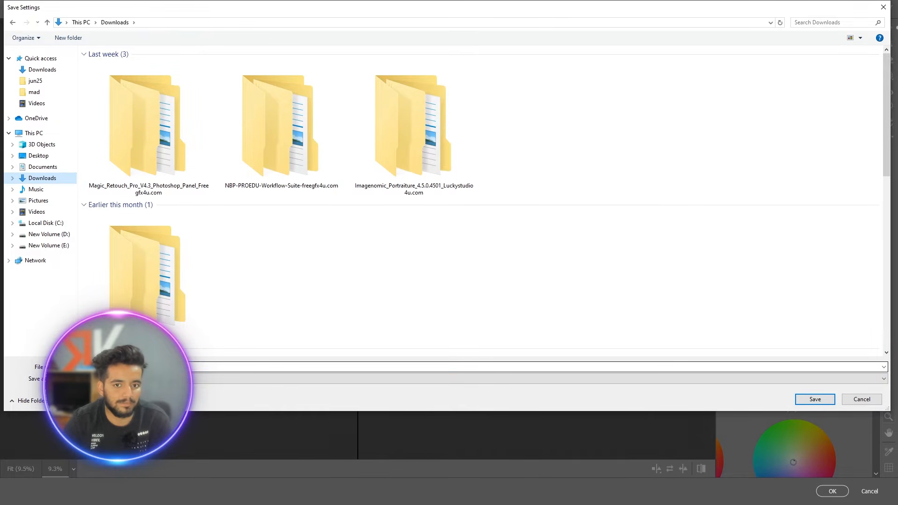
type("mad")
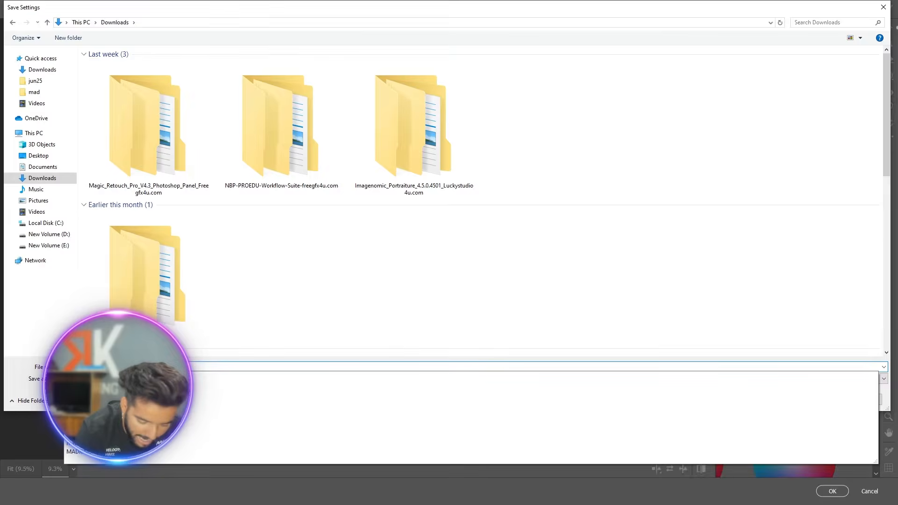
type("e")
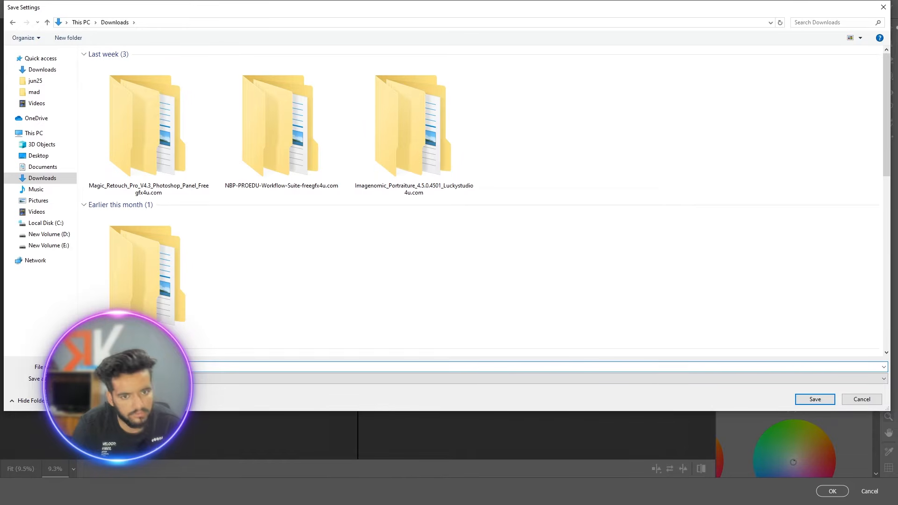
left_click(815, 399)
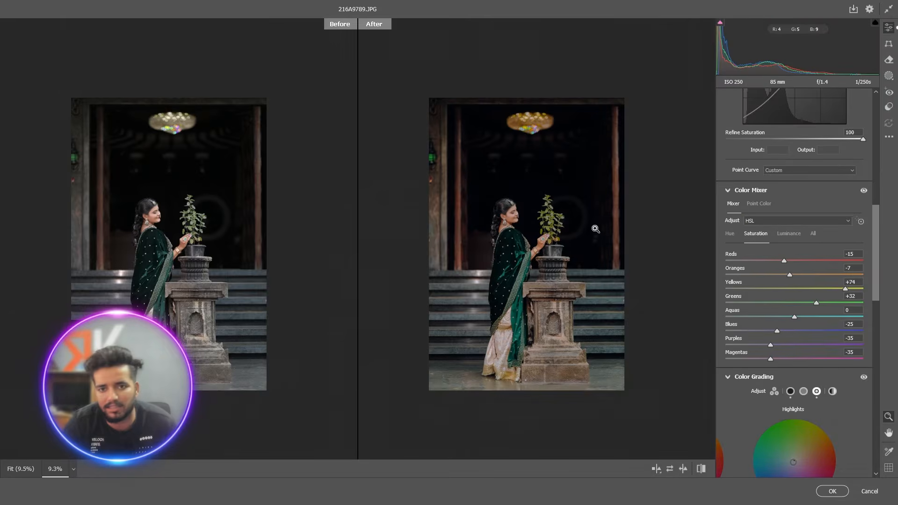
Apply the Camera Raw Filter grade to 216A9789.JPG and inspect the graded photo
scroll(555, 214, "down", 1)
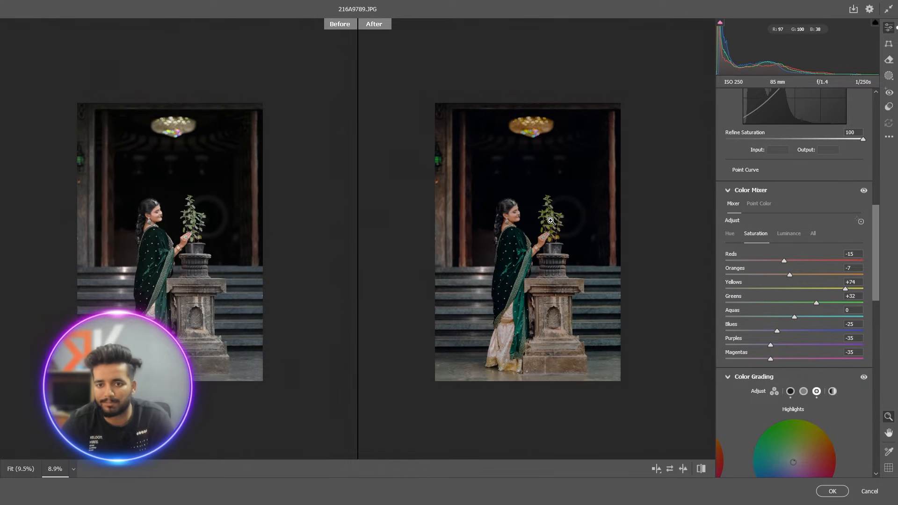
left_click(832, 491)
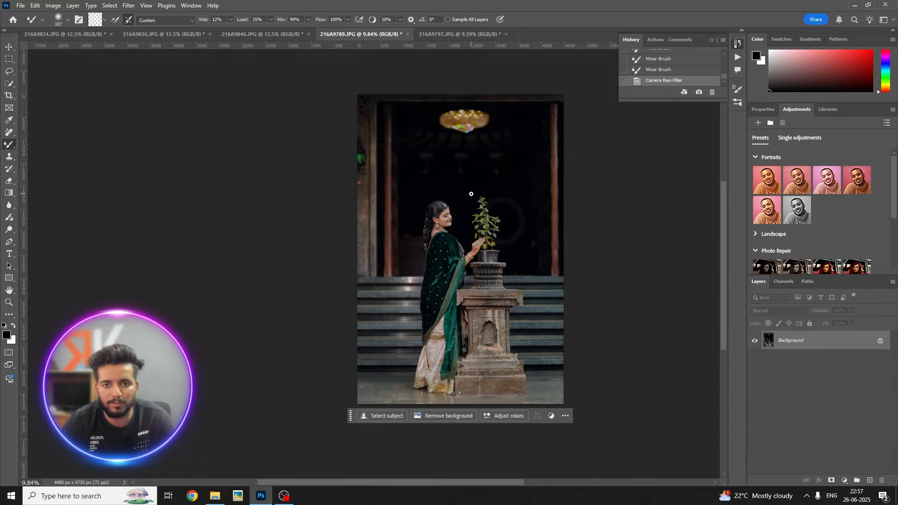
scroll(479, 201, "up", 2)
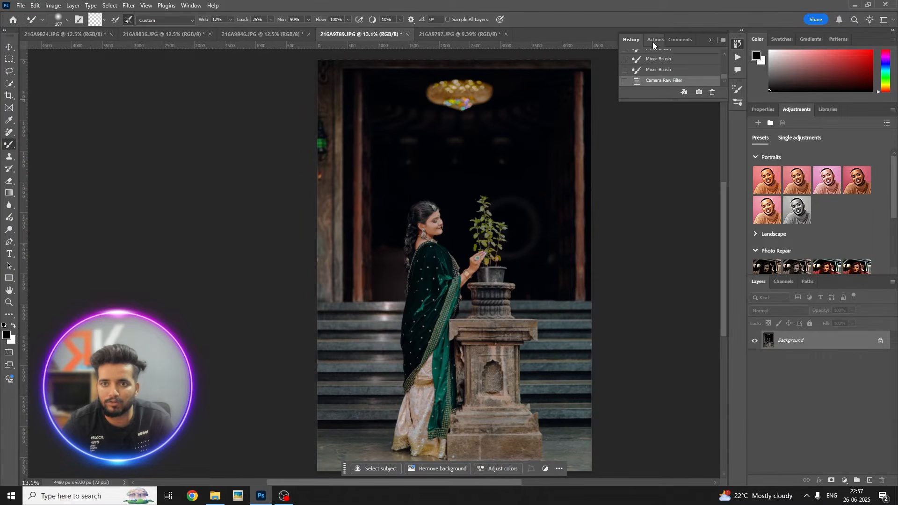
Compare the originally opened state of 216A9789.JPG with the graded result in the history, ending on the Camera Raw Filter state
scroll(667, 70, "up", 1)
left_click_drag(665, 102, 665, 266)
scroll(660, 140, "up", 5)
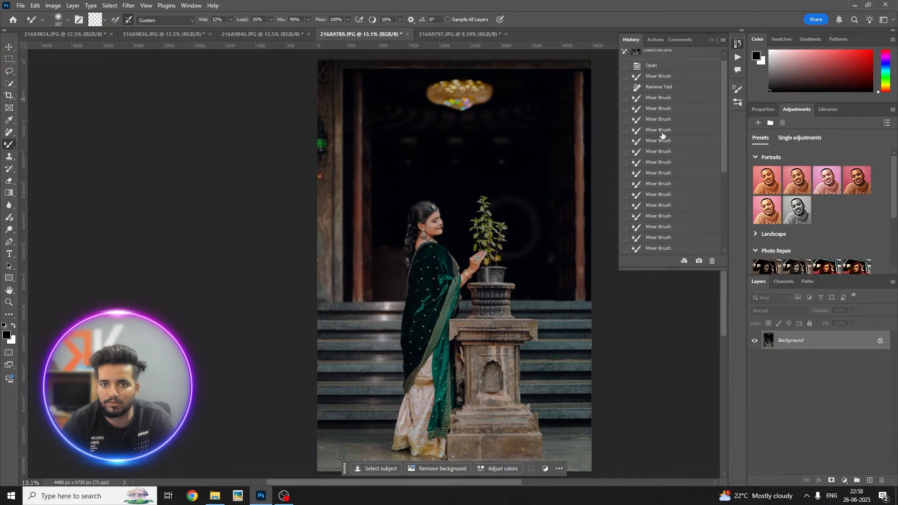
left_click(657, 59)
scroll(664, 140, "down", 5)
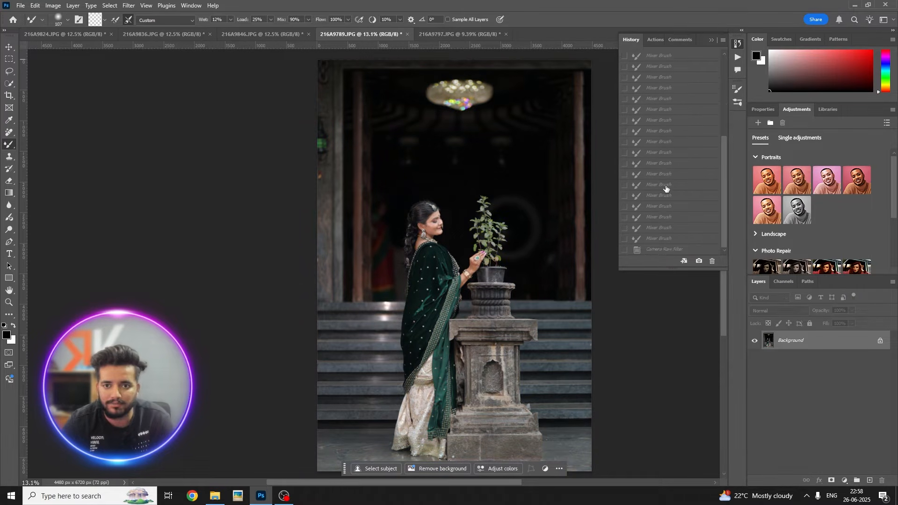
left_click(669, 249)
key("ctrl+minus")
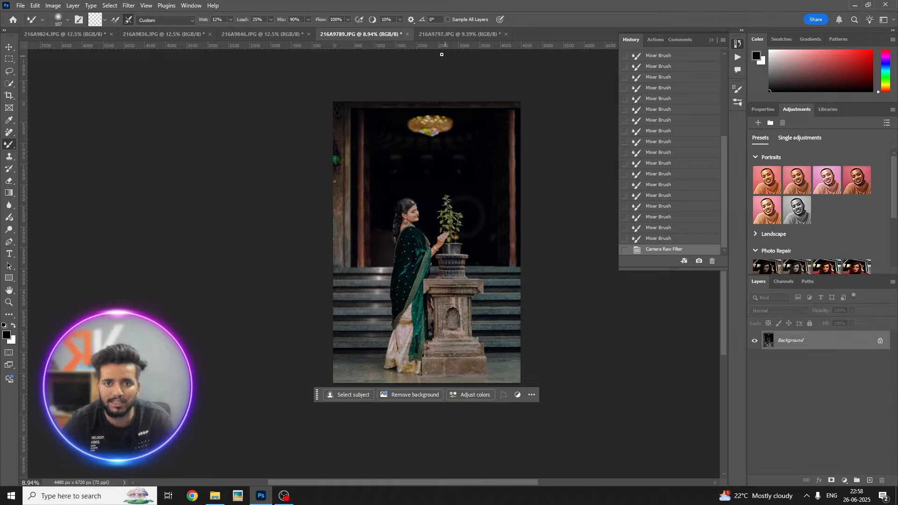
left_click(655, 40)
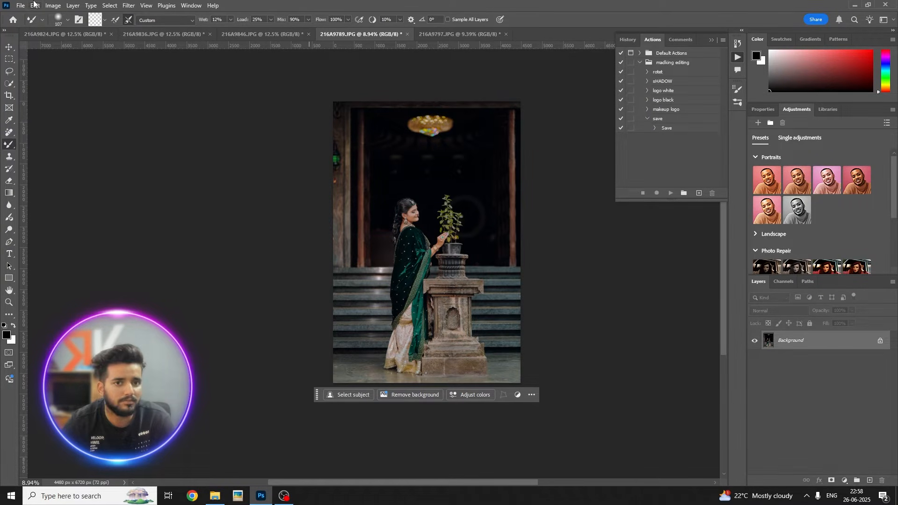
left_click(21, 6)
left_click(56, 118)
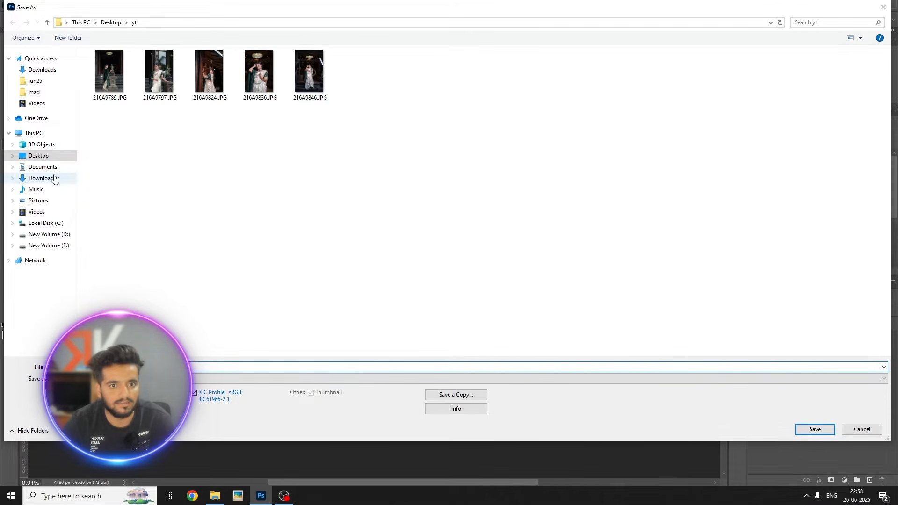
left_click(862, 429)
Save a copy of 216A9789.JPG in the Desktop yt folder and close the document without saving its changes
left_click(21, 5)
left_click(56, 127)
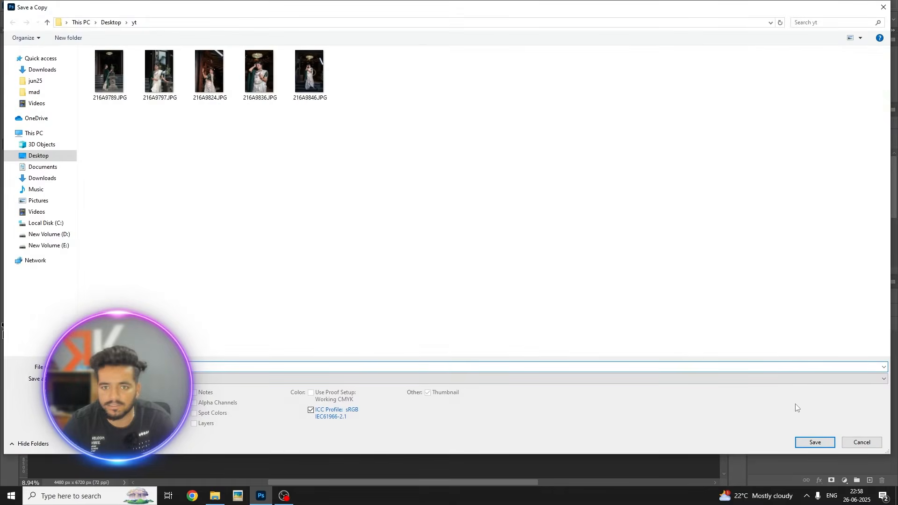
left_click(816, 443)
left_click(493, 124)
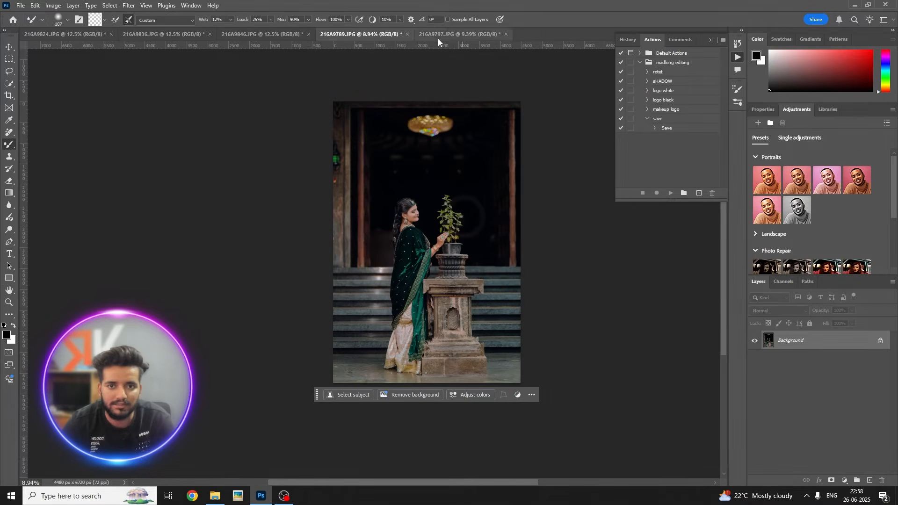
left_click(407, 34)
left_click(446, 184)
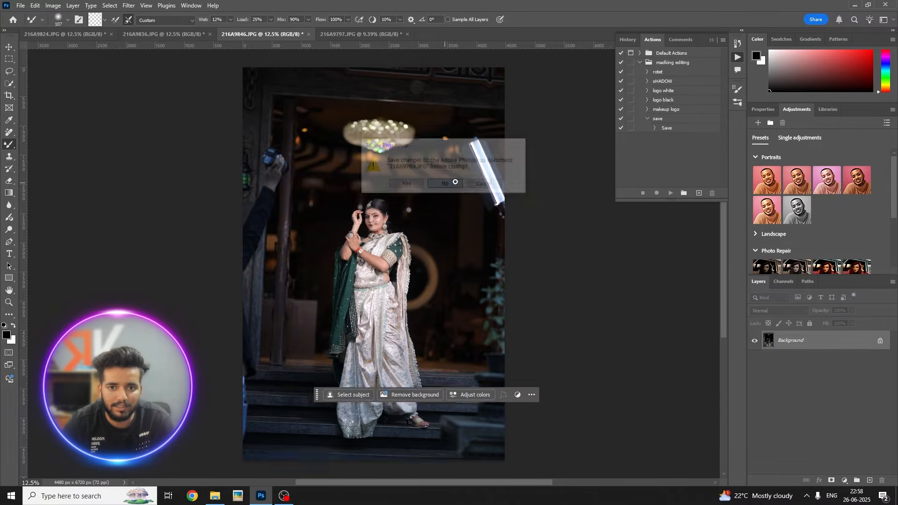
Crop 216A9846.JPG at the Original Ratio to a slightly tighter frame of about 4265 x 6398 px
scroll(535, 215, "down", 2)
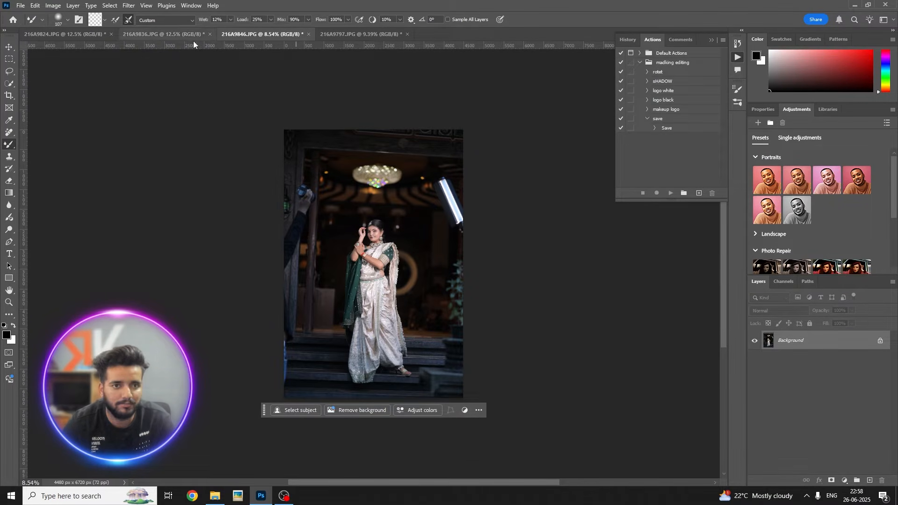
left_click(174, 34)
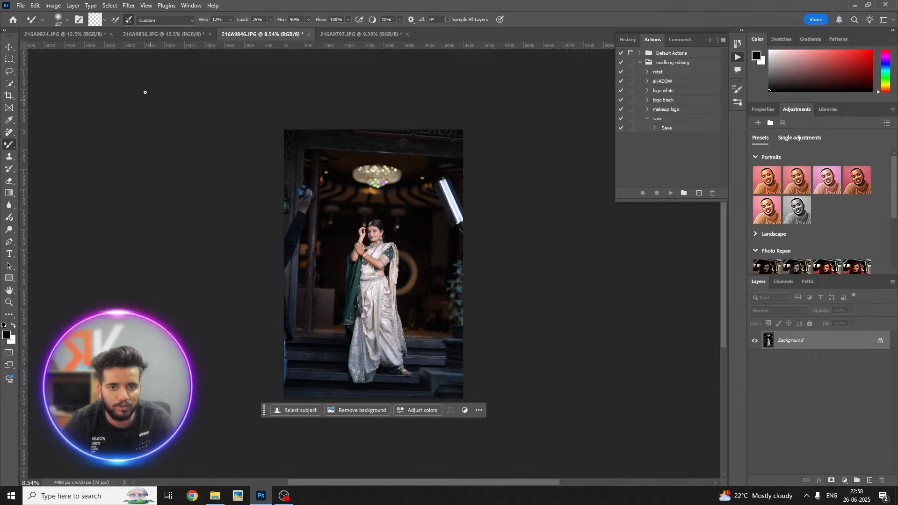
left_click(77, 34)
left_click(262, 33)
scroll(421, 248, "up", 2)
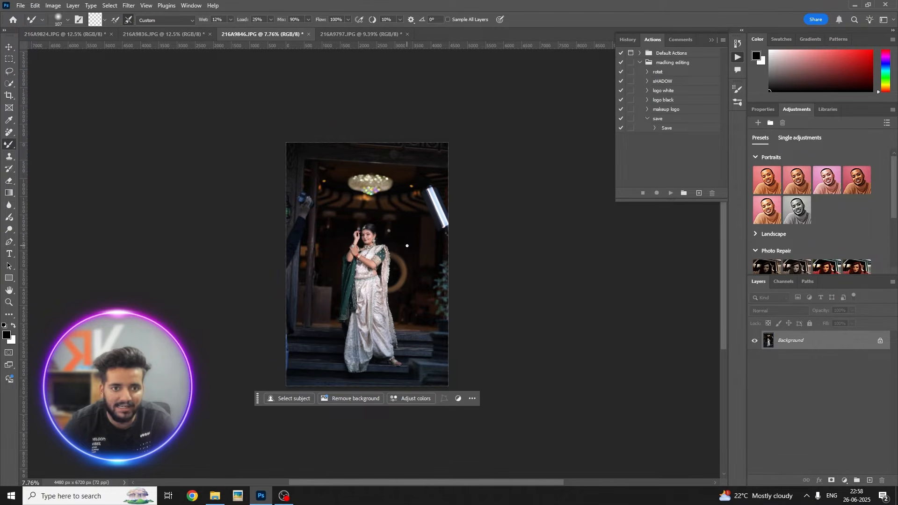
left_click(10, 94)
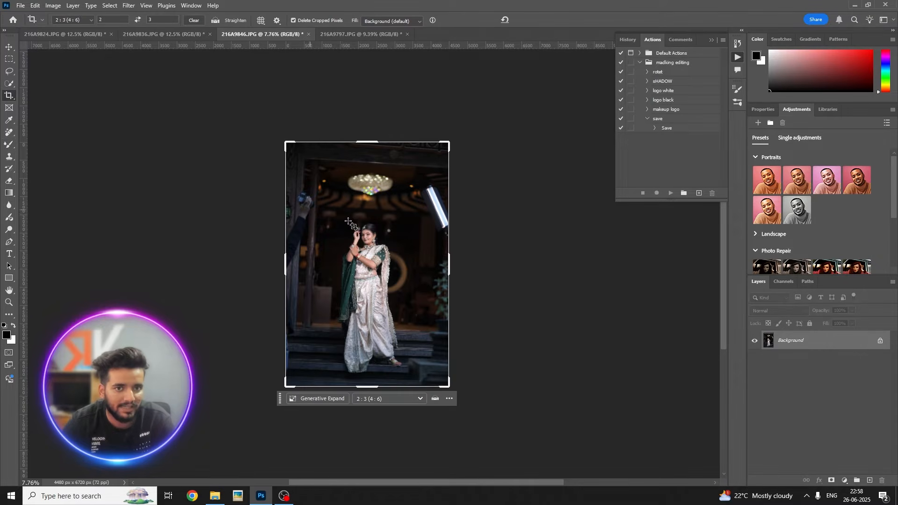
left_click(388, 398)
left_click(385, 297)
left_click_drag(387, 408, 389, 395)
left_click_drag(372, 304, 371, 290)
key("Return")
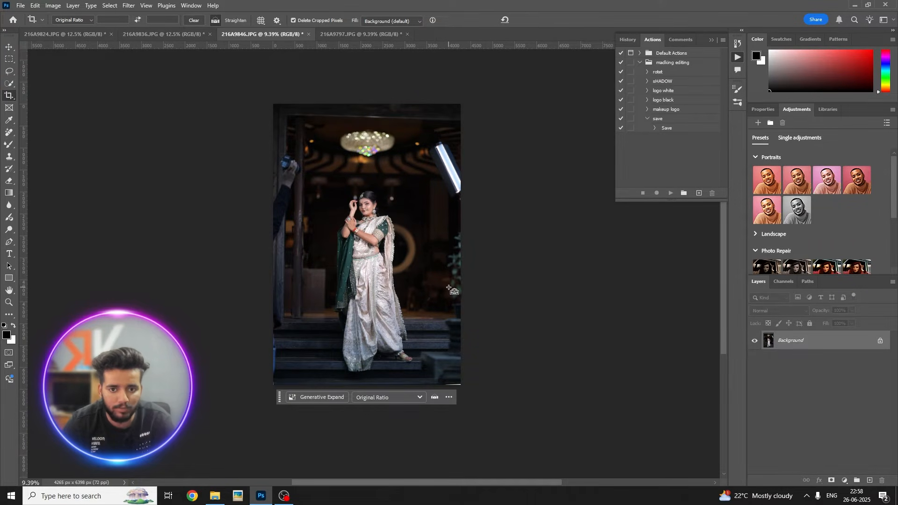
Heal the exposed sliver along the bottom edge of the cropped photo with the Spot Healing Brush
left_click(9, 133)
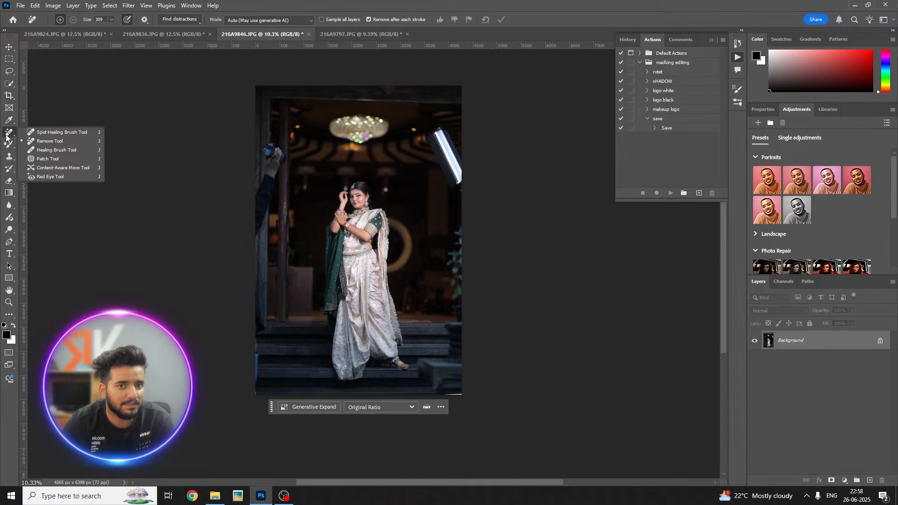
left_click(63, 132)
scroll(421, 290, "down", 2)
scroll(433, 311, "up", 2)
left_click_drag(434, 311, 496, 336)
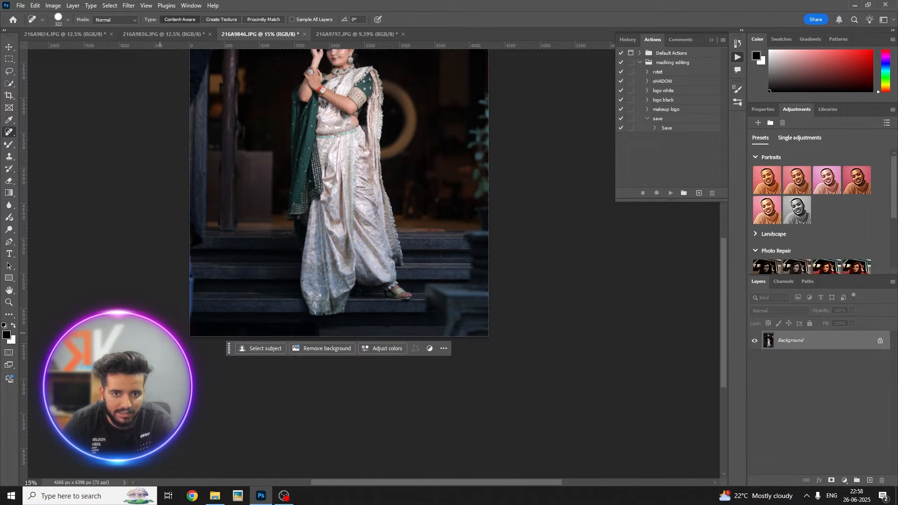
Try to remove the photographer's arm and camera from the left side of the photo with the Spot Healing Brush
scroll(231, 297, "down", 3)
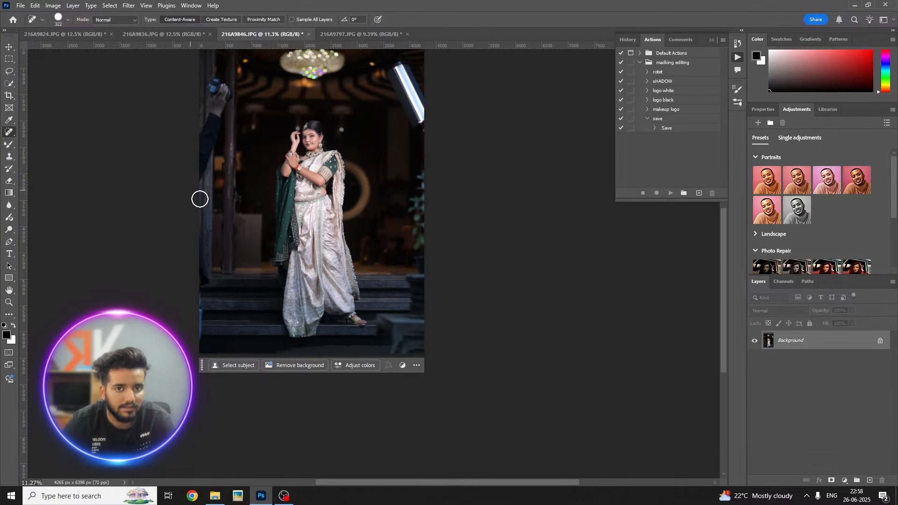
scroll(217, 127, "up", 2)
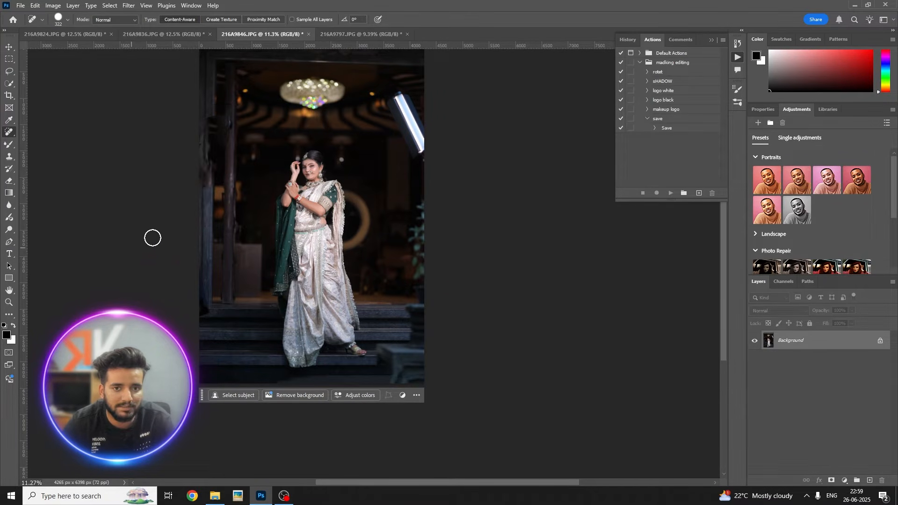
scroll(211, 149, "up", 2)
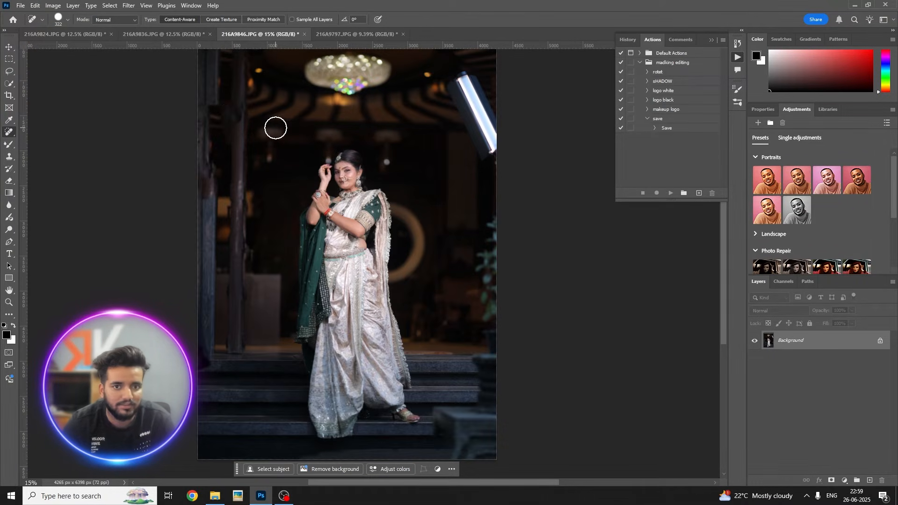
key("ctrl+z")
Outline the photographer's hand and camera beside the door frame with the Lasso tool
scroll(167, 136, "up", 2)
left_click(9, 82)
left_click(9, 71)
scroll(231, 98, "up", 2)
left_click_drag(200, 169, 193, 125)
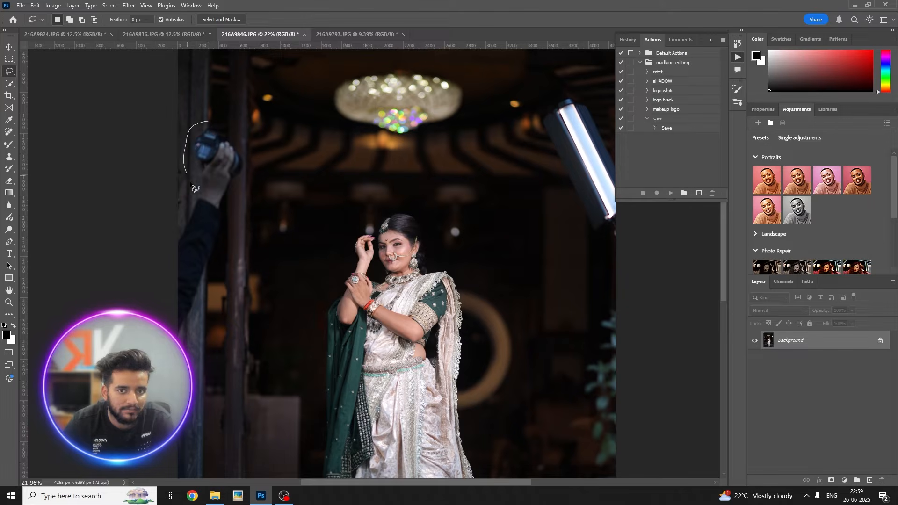
left_click_drag(248, 139, 250, 141)
right_click(212, 160)
left_click(253, 282)
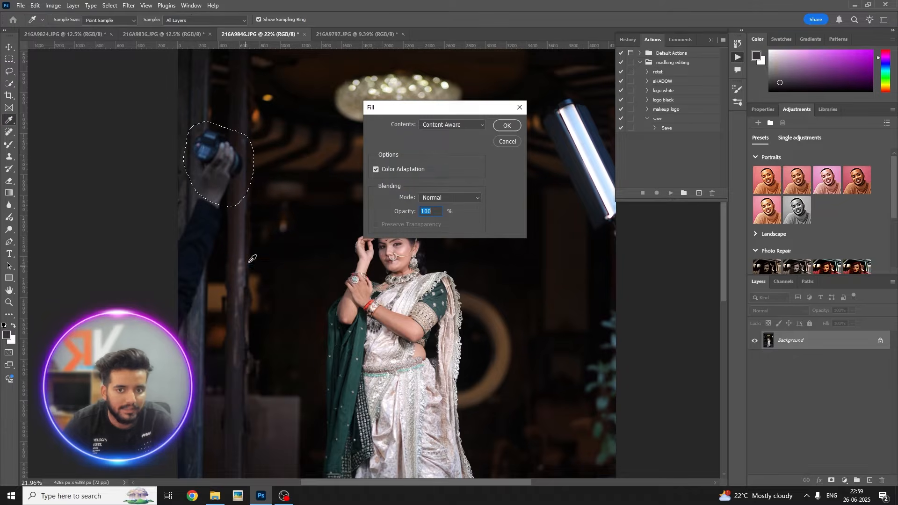
left_click(521, 107)
Remove the outlined hand and camera with a Content-Aware fill at 100% opacity and clear the selection
right_click(245, 179)
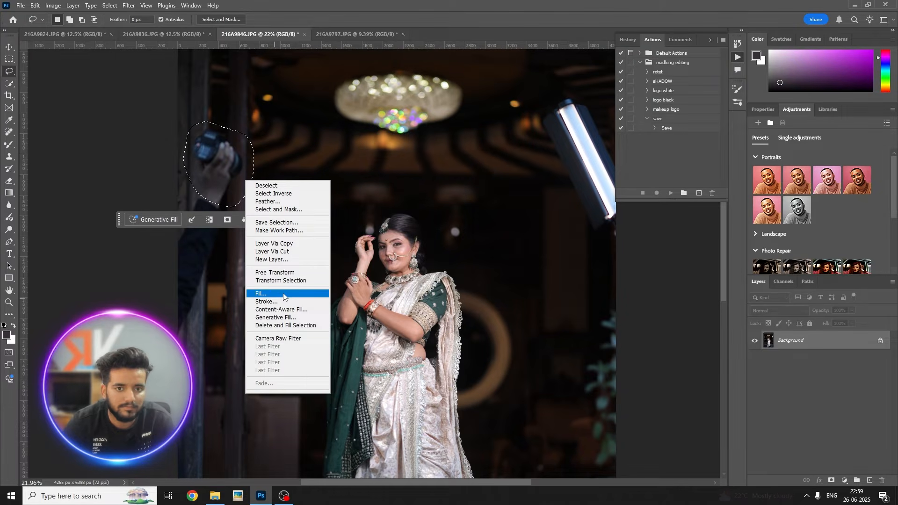
left_click(256, 295)
left_click(507, 126)
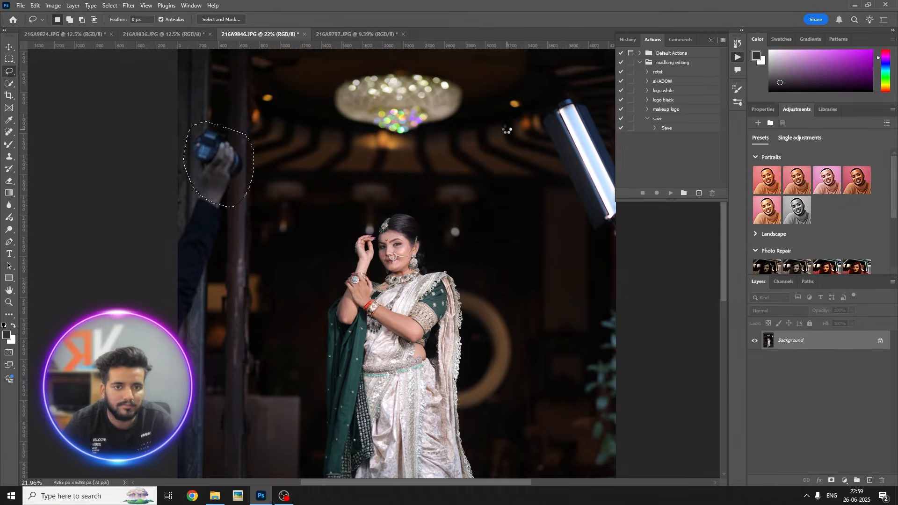
key("ctrl+d")
Lasso the photographer's remaining dark sleeve at the photo's left edge and fill it with Content-Aware
key("l")
scroll(182, 181, "down", 2)
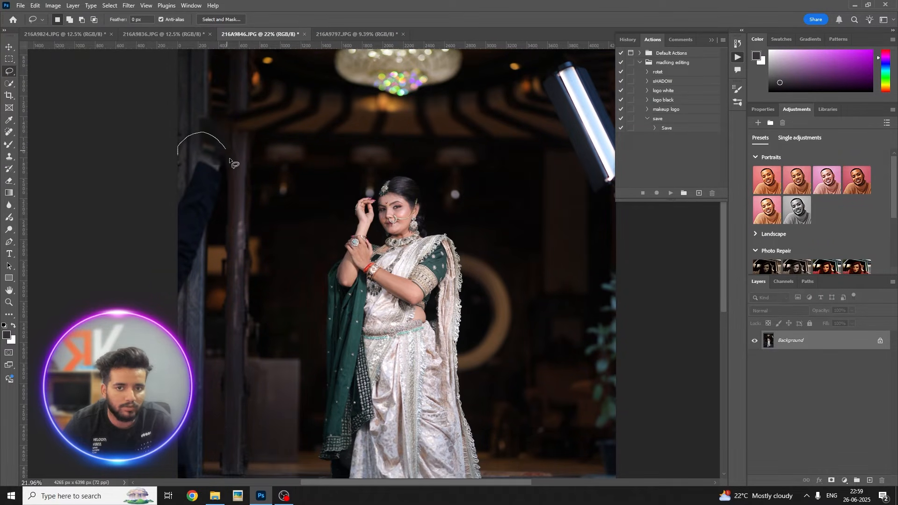
left_click_drag(175, 318, 177, 313)
right_click(216, 220)
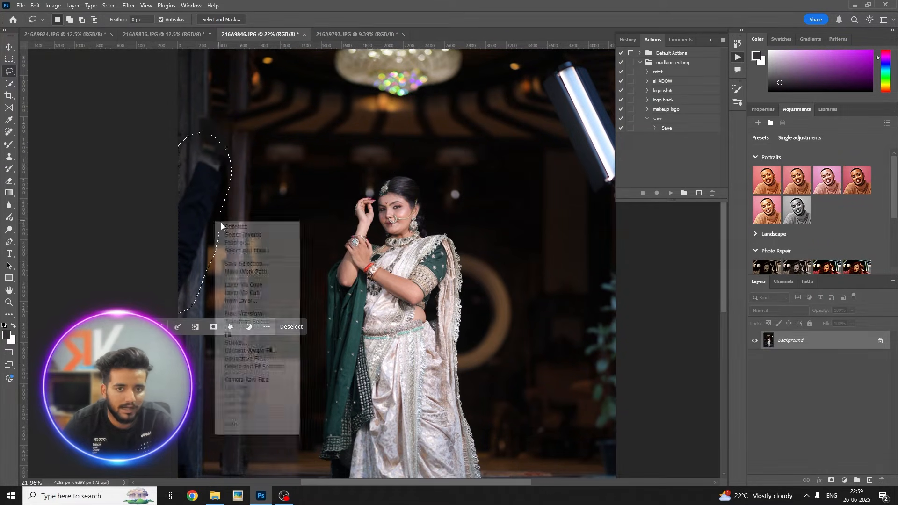
left_click(257, 333)
left_click(516, 125)
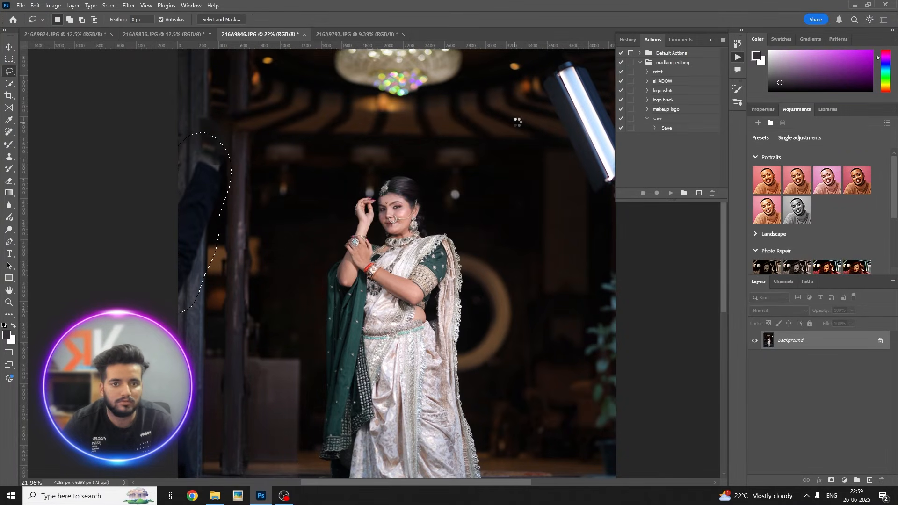
Lasso the whole retouched strip along the photo's left edge, refill it with Content-Aware and deselect
key("ctrl+0")
left_click_drag(270, 128, 299, 95)
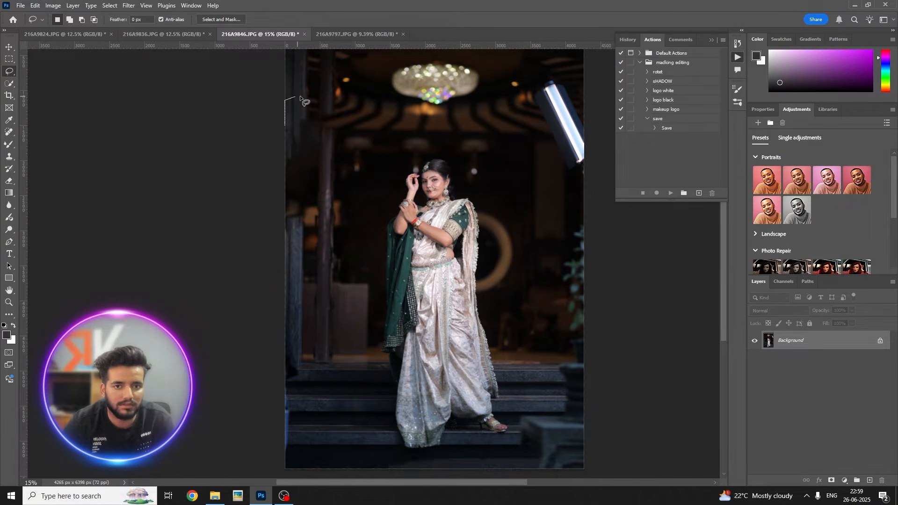
left_click_drag(315, 207, 283, 236)
right_click(300, 195)
left_click(338, 302)
left_click(517, 126)
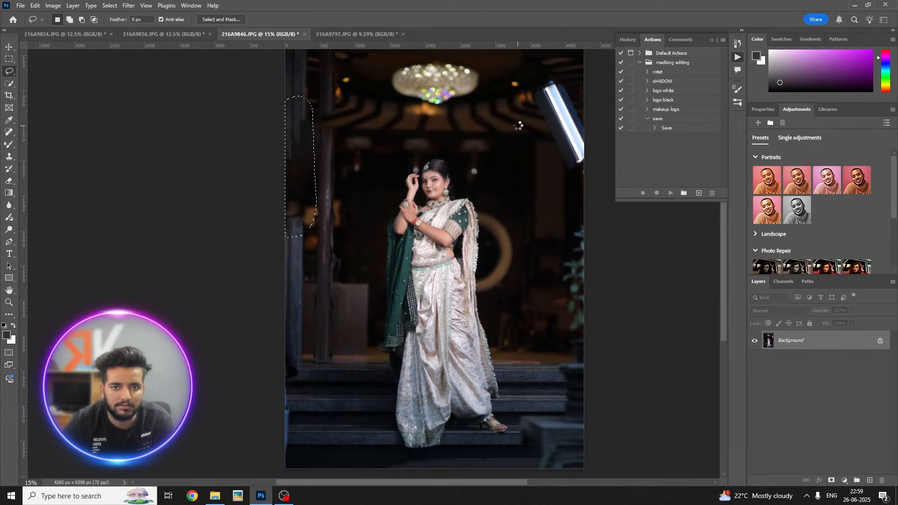
key("ctrl+d")
Smooth the dark upper patch of the left-edge pillar with another lassoed Content-Aware fill and deselect
scroll(260, 124, "up", 2)
scroll(254, 99, "up", 1)
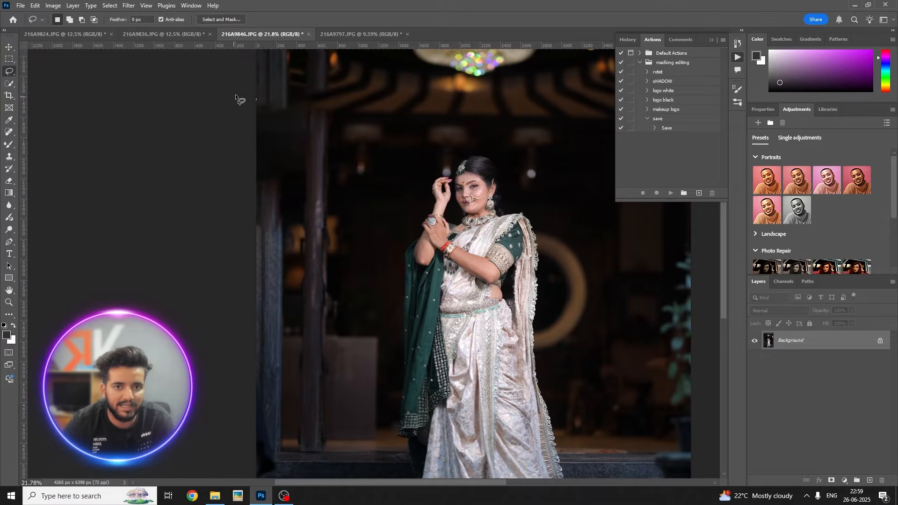
left_click_drag(207, 178, 211, 180)
right_click(262, 164)
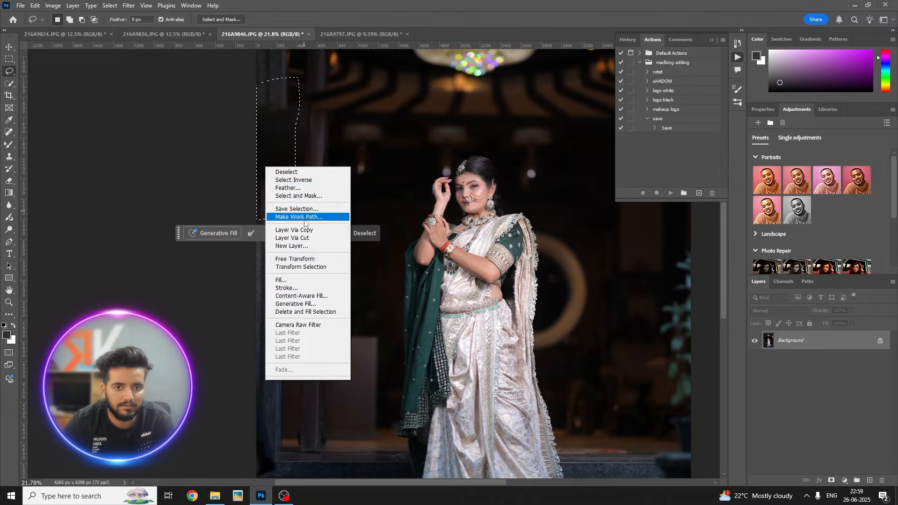
left_click(302, 272)
left_click(512, 122)
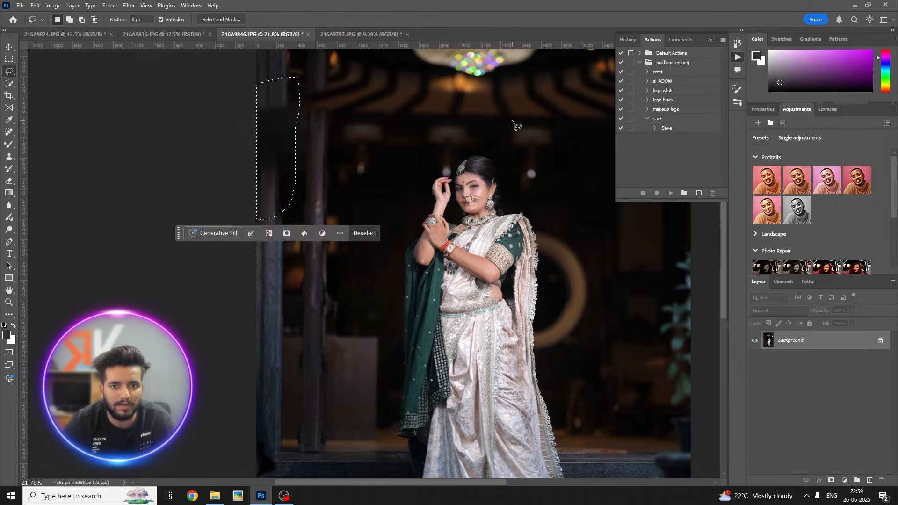
key("ctrl+d")
Lasso a taller area of the left-edge pillar reaching into the blue wood, fill it with Content-Aware and deselect
scroll(241, 115, "up", 2)
mouse_move(176, 137)
left_mouse_down()
mouse_move(226, 110)
mouse_move(248, 145)
left_mouse_up()
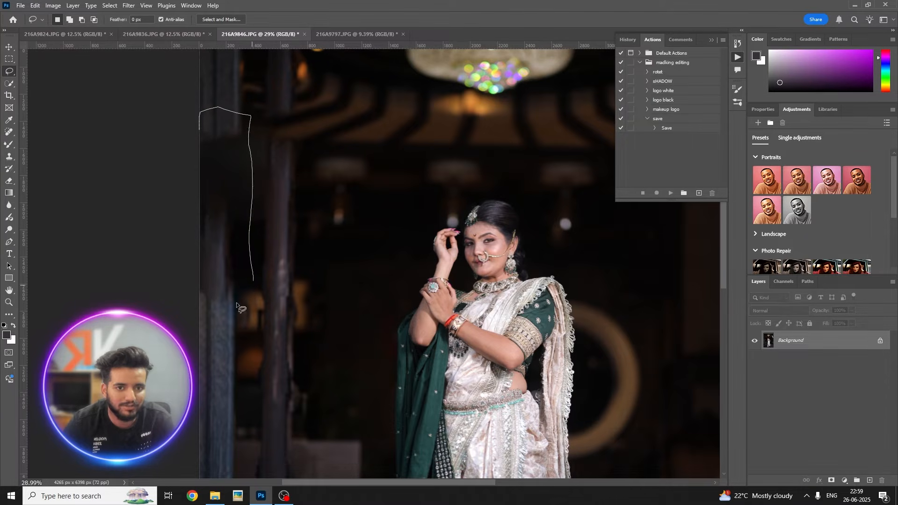
left_click_drag(245, 298, 220, 312)
right_click(220, 230)
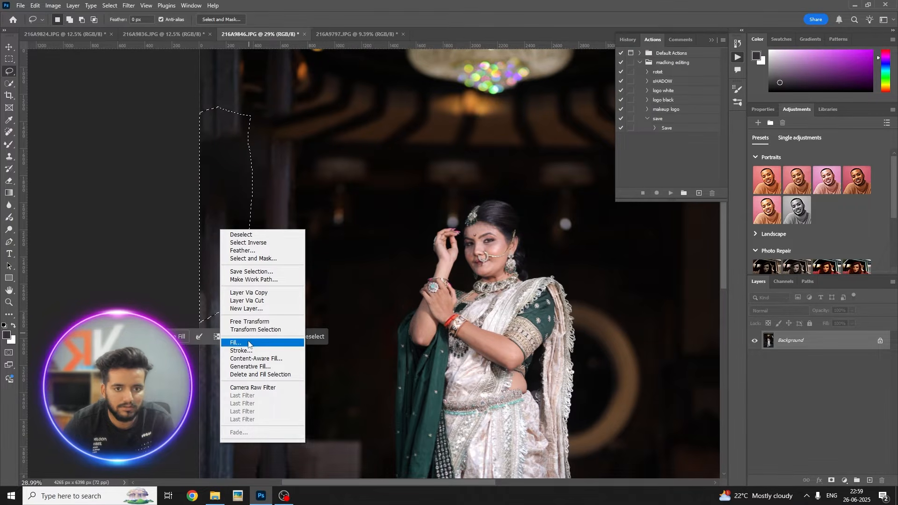
left_click(249, 344)
left_click(507, 126)
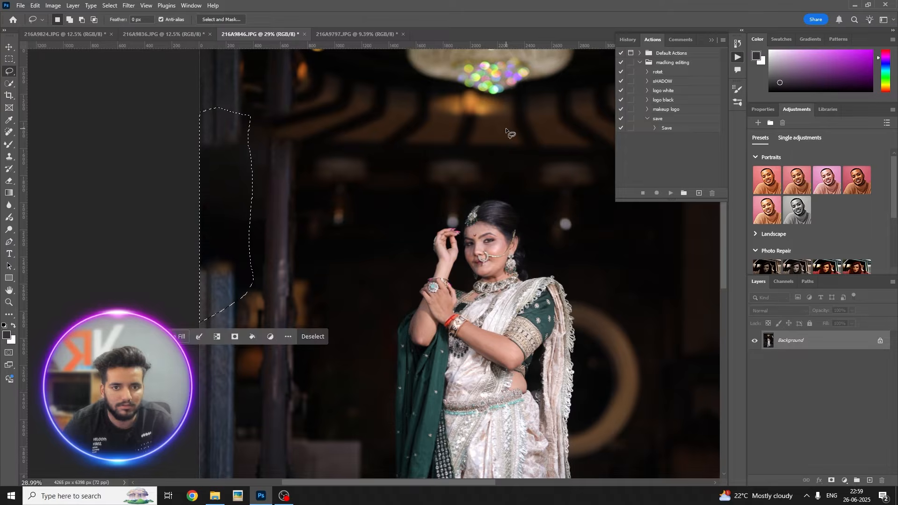
key("ctrl+d")
Lasso the left-edge pillar's dark gap from the upper wood down into the blue wood, fill it with Content-Aware and deselect
scroll(195, 157, "up", 1)
scroll(195, 157, "up", 1)
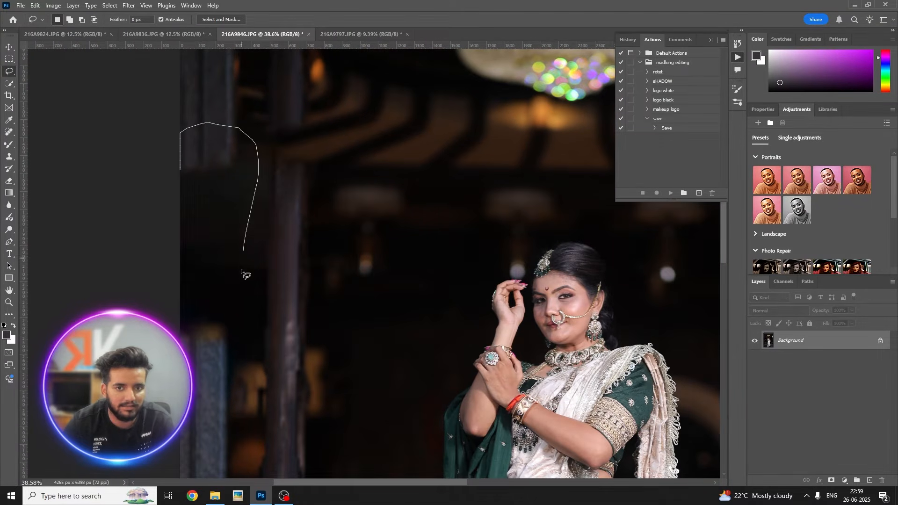
left_click_drag(204, 370, 204, 372)
right_click(204, 372)
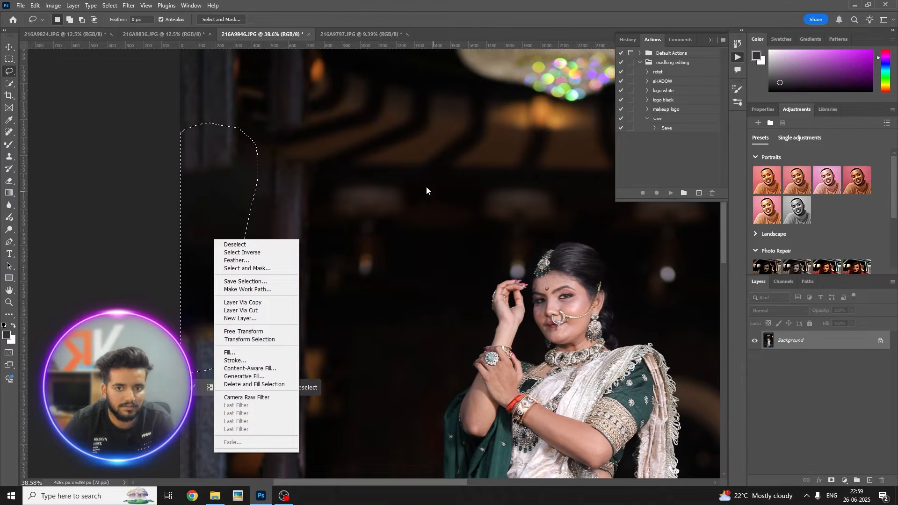
left_click(229, 353)
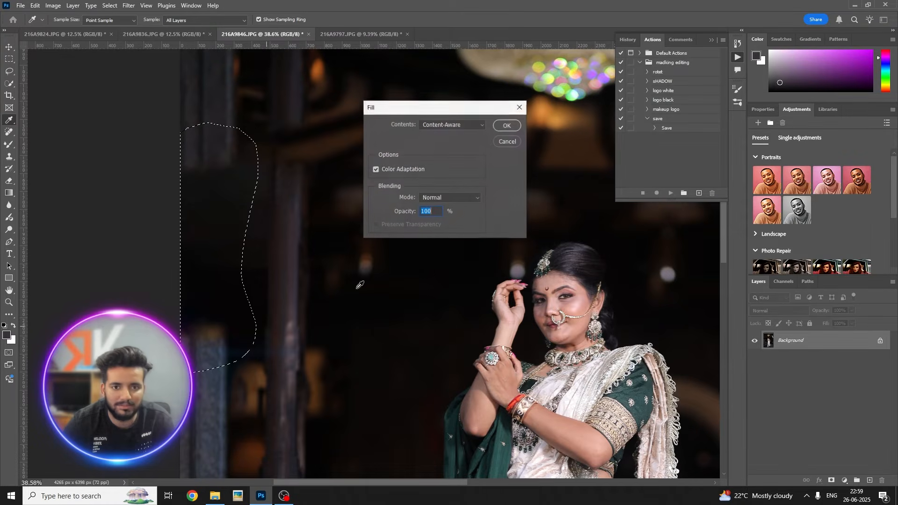
left_click(505, 124)
key("ctrl+d")
Lasso a wider area around the dark blotch still on the left-edge pillar, refill it with Content-Aware and deselect
scroll(167, 189, "up", 1)
mouse_move(180, 192)
left_mouse_down()
mouse_move(231, 168)
mouse_move(263, 199)
left_mouse_up()
left_click_drag(243, 357, 190, 366)
right_click(202, 263)
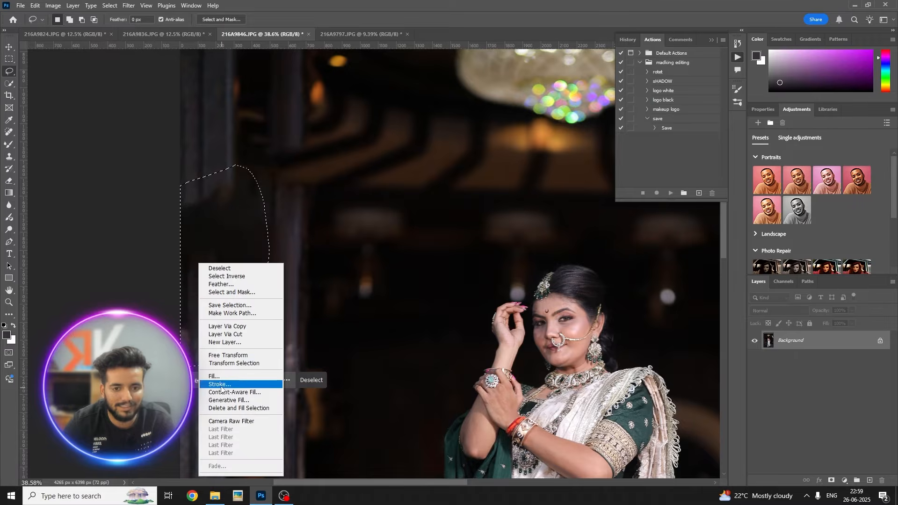
left_click(217, 373)
left_click(505, 126)
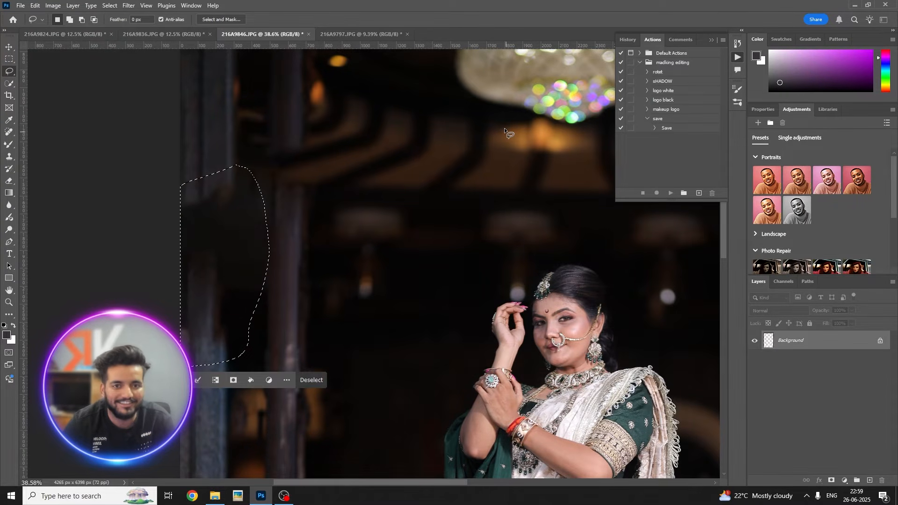
key("ctrl+d")
Lasso the short mismatched section where the upper pillar meets the blue wood, fill it with Content-Aware and deselect
scroll(370, 257, "down", 3)
scroll(368, 257, "down", 1)
scroll(283, 237, "up", 4)
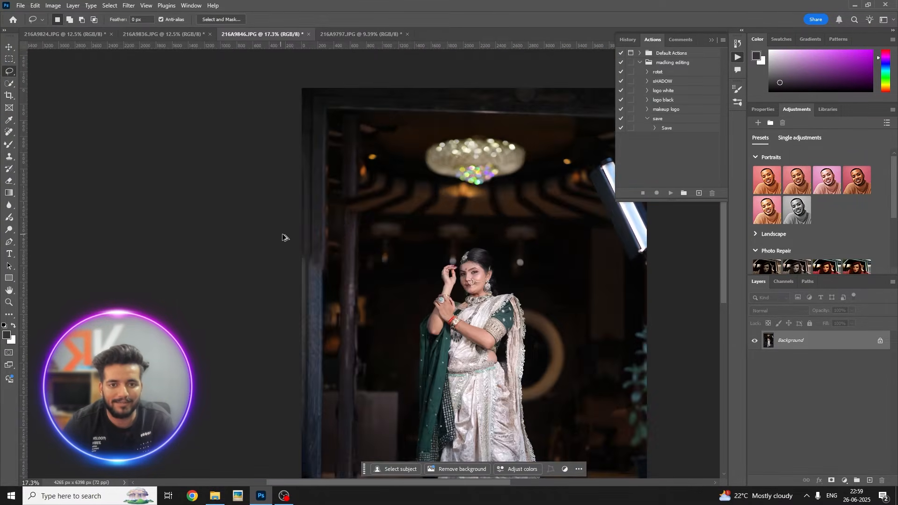
left_click_drag(268, 236, 314, 228)
left_click_drag(202, 257, 206, 258)
right_click(312, 259)
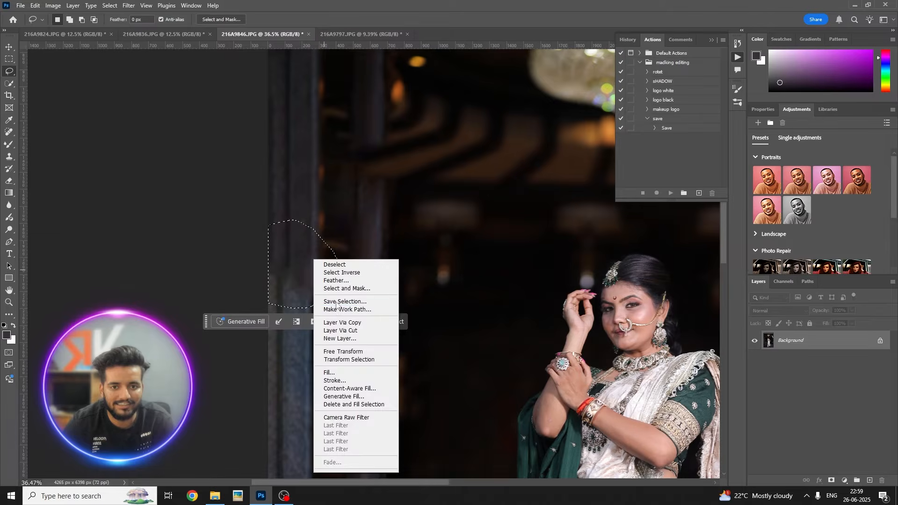
left_click(333, 371)
left_click(507, 131)
key("ctrl+d")
Lasso the hard seam above the blue wood on the left-edge pillar once more, fill it with Content-Aware and deselect
scroll(257, 244, "up", 2)
mouse_move(244, 230)
left_mouse_down()
mouse_move(338, 232)
mouse_move(248, 298)
left_mouse_up()
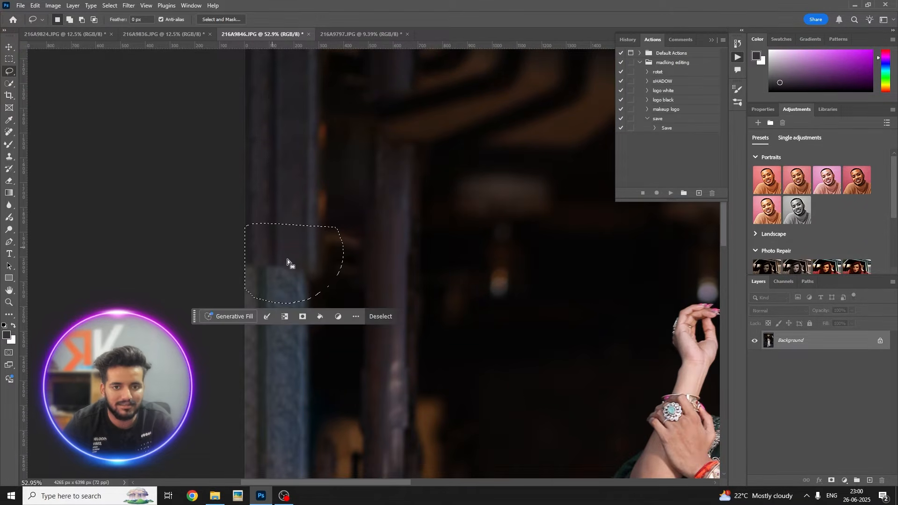
right_click(286, 257)
left_click(332, 371)
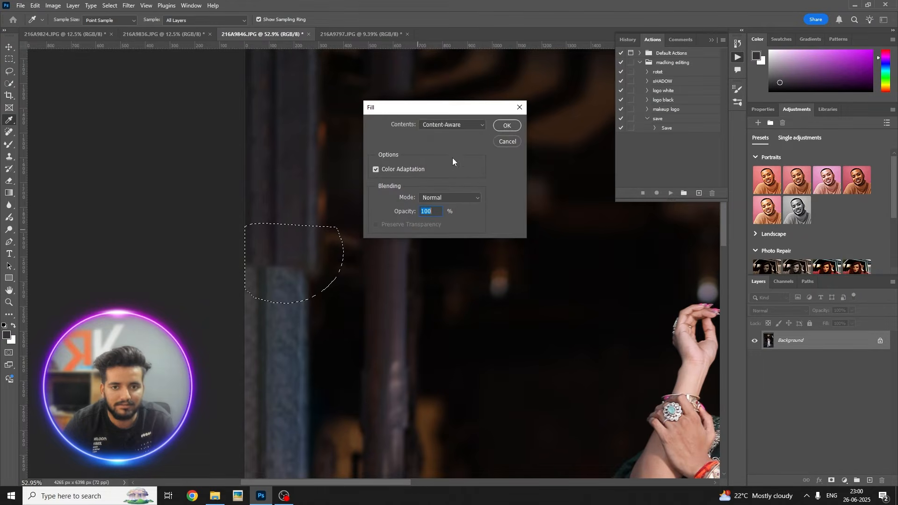
left_click(507, 126)
key("ctrl+d")
Select a full-height strip along the photo's left side, stretch it outward with Free Transform to push the blue pillar out of frame, and deselect
scroll(422, 124, "down", 2)
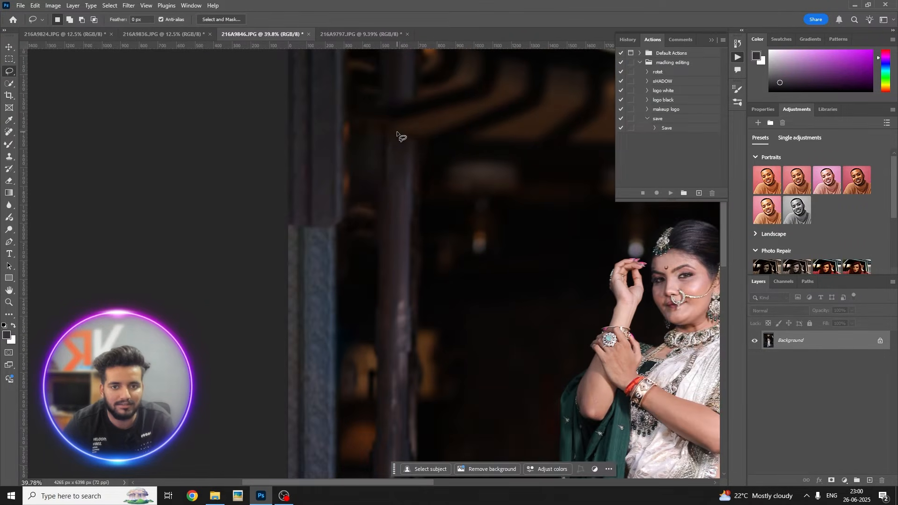
scroll(321, 234, "down", 5)
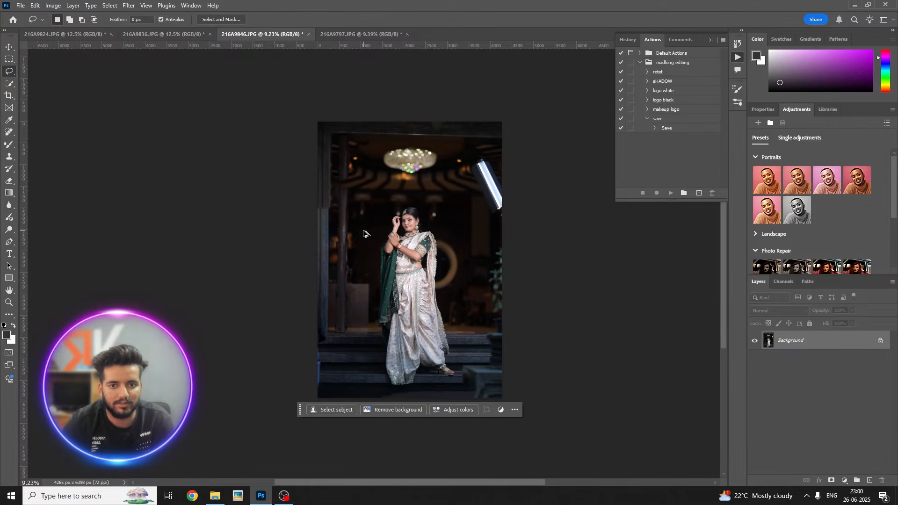
scroll(363, 233, "down", 2)
key("m")
left_click_drag(335, 163, 364, 361)
key("ctrl+t")
left_click_drag(334, 250, 332, 250)
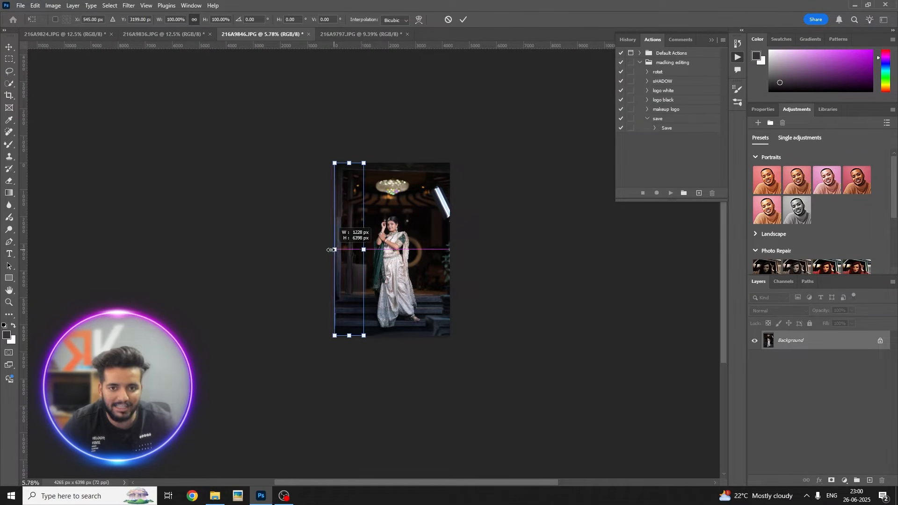
key("Escape")
right_click(363, 257)
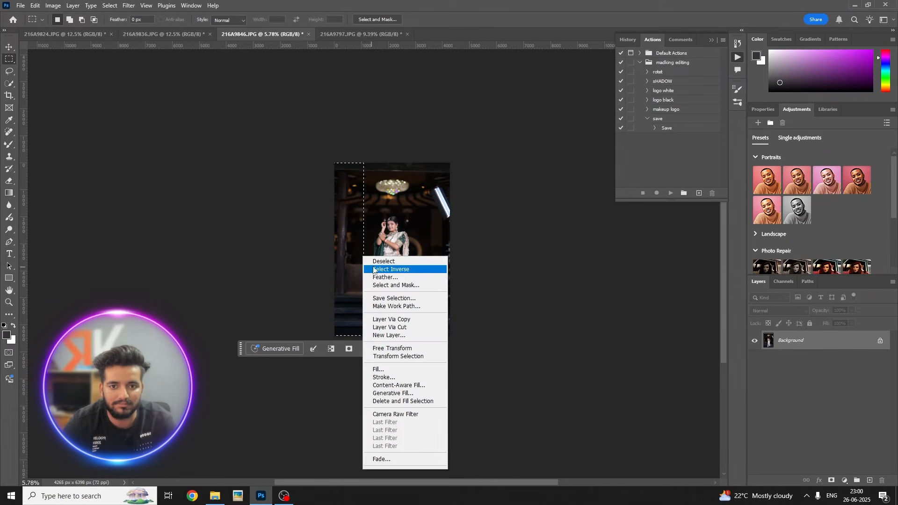
left_click(383, 262)
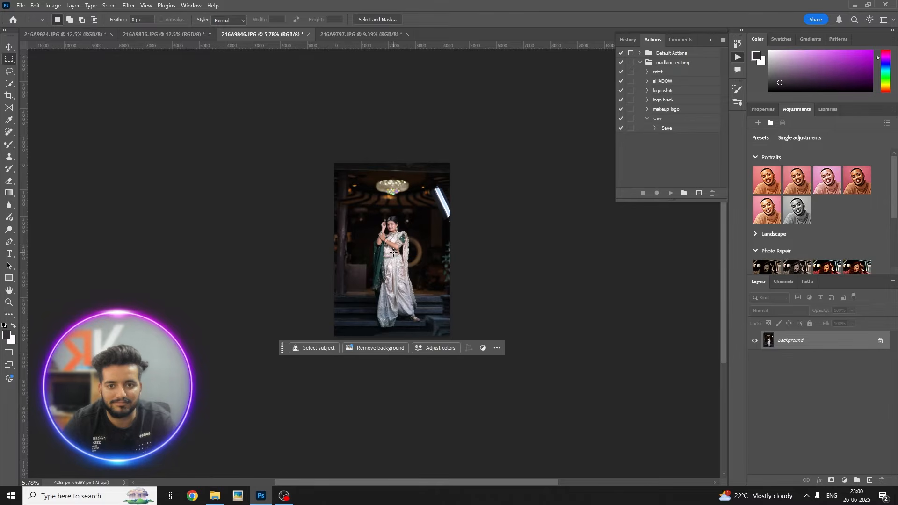
Paint out the tube light at the photo's right edge and its leftover blue streak with the Remove tool
scroll(393, 253, "up", 10)
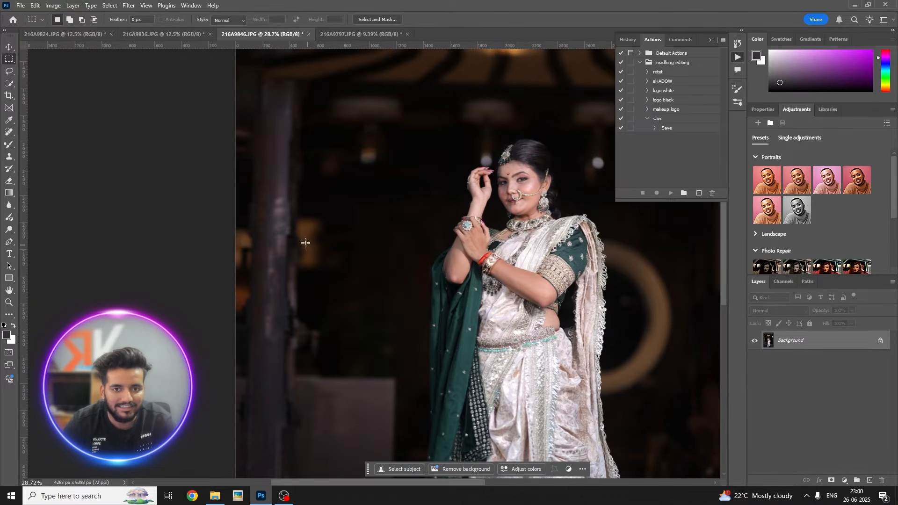
scroll(307, 244, "down", 6)
scroll(189, 114, "up", 4)
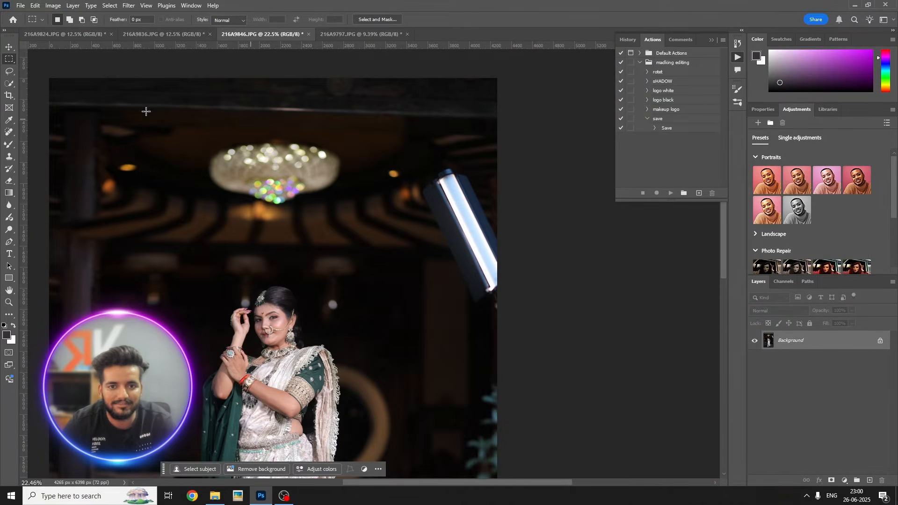
left_click_drag(9, 132, 47, 141)
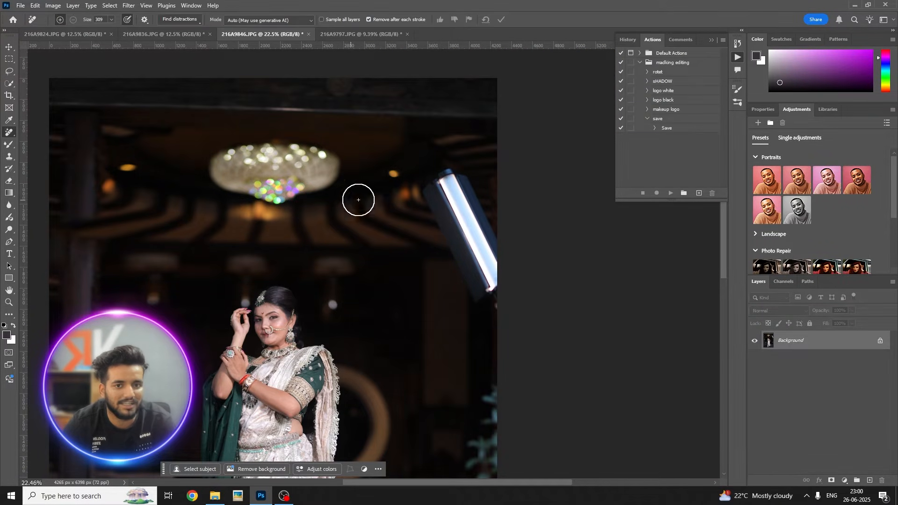
mouse_move(442, 184)
left_mouse_down()
mouse_move(433, 215)
mouse_move(454, 178)
mouse_move(463, 220)
mouse_move(447, 245)
mouse_move(500, 277)
mouse_move(485, 221)
mouse_move(497, 320)
left_mouse_up()
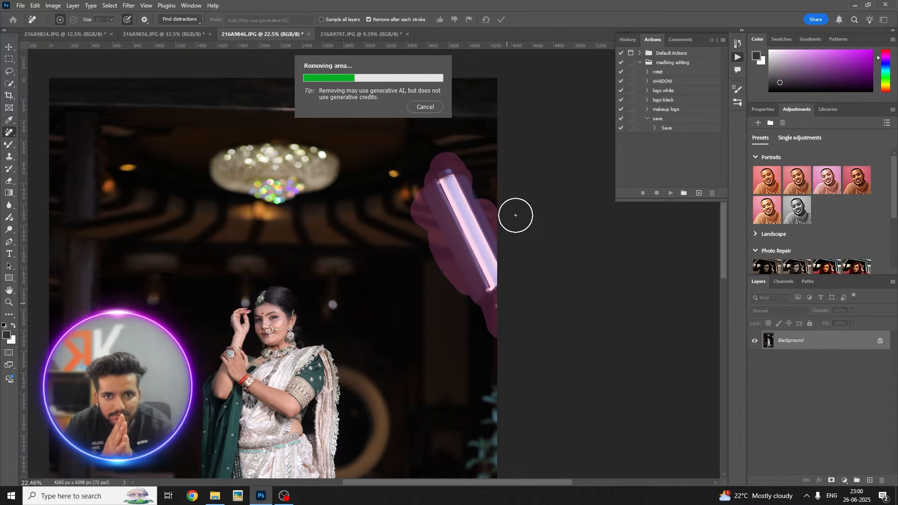
scroll(517, 215, "down", 1)
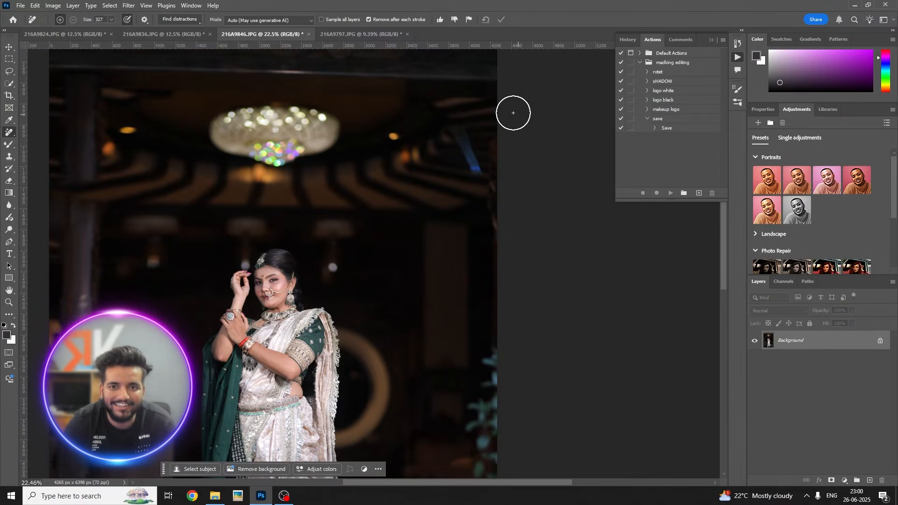
mouse_move(461, 125)
left_mouse_down()
mouse_move(477, 172)
mouse_move(506, 167)
left_mouse_up()
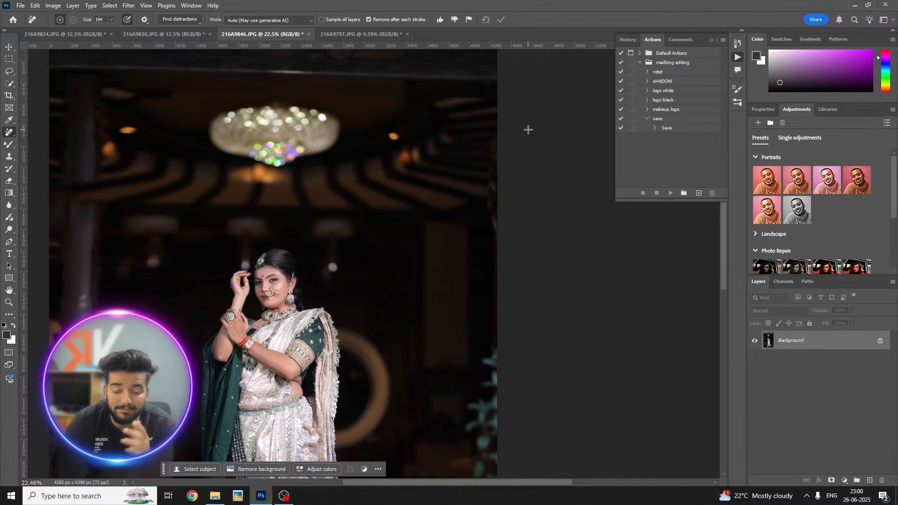
Set up the Mixer Brush with a smaller tip for retouching the bride's face
key("ctrl+minus")
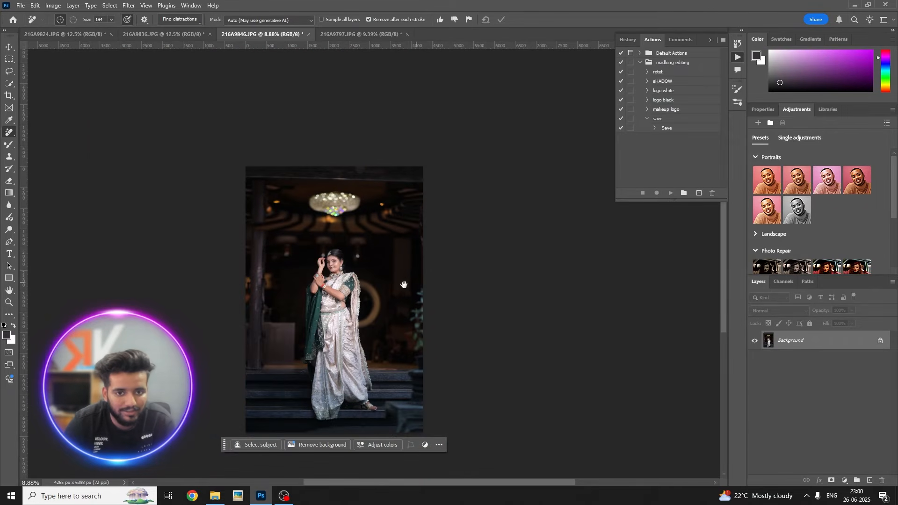
scroll(406, 285, "up", 5)
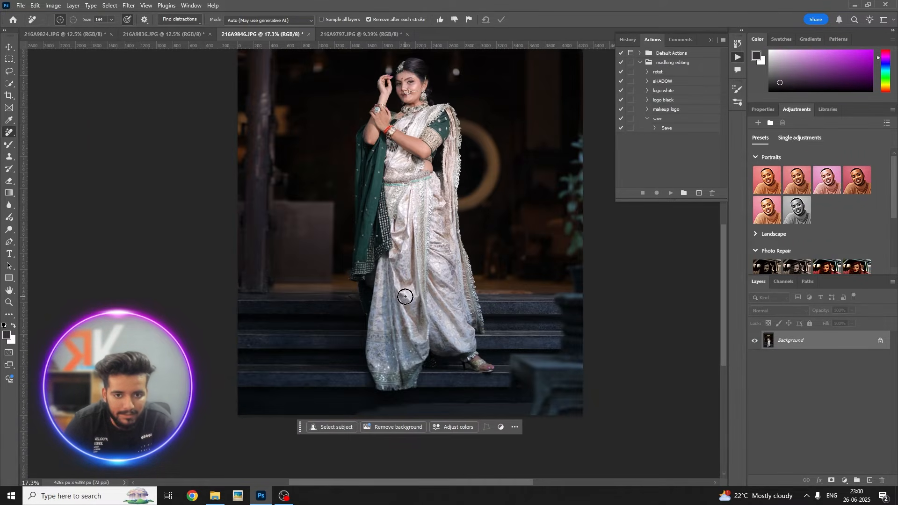
scroll(427, 274, "down", 2)
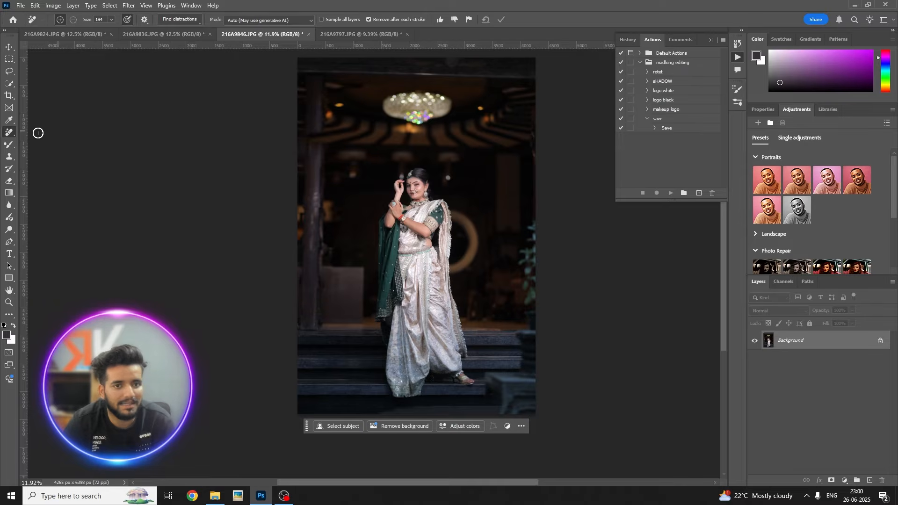
left_click(9, 145)
scroll(447, 201, "up", 12)
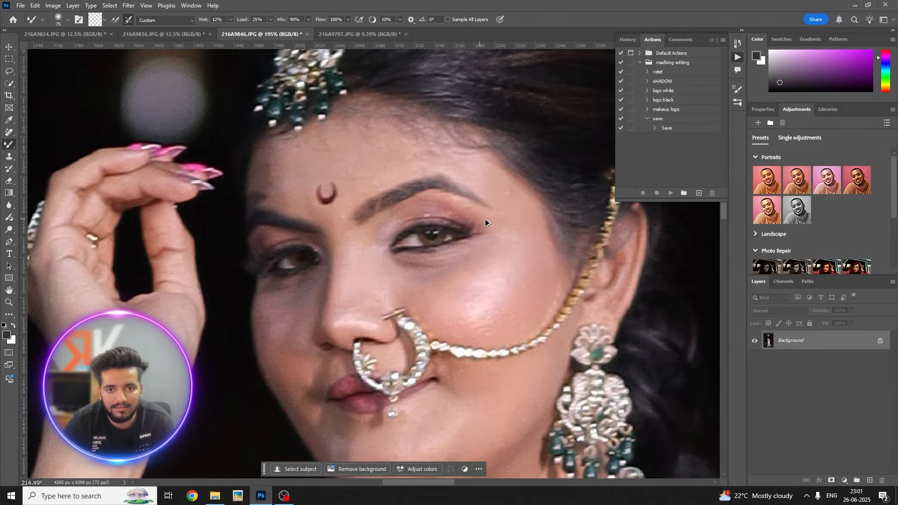
key("bracketleft")
key("bracketleft")
key("bracketleft")
Try smoothing the bright cheek below the bride's eye with the Mixer Brush, and undo the stroke
mouse_move(508, 239)
left_mouse_down()
mouse_move(442, 283)
mouse_move(468, 298)
mouse_move(491, 287)
left_mouse_up()
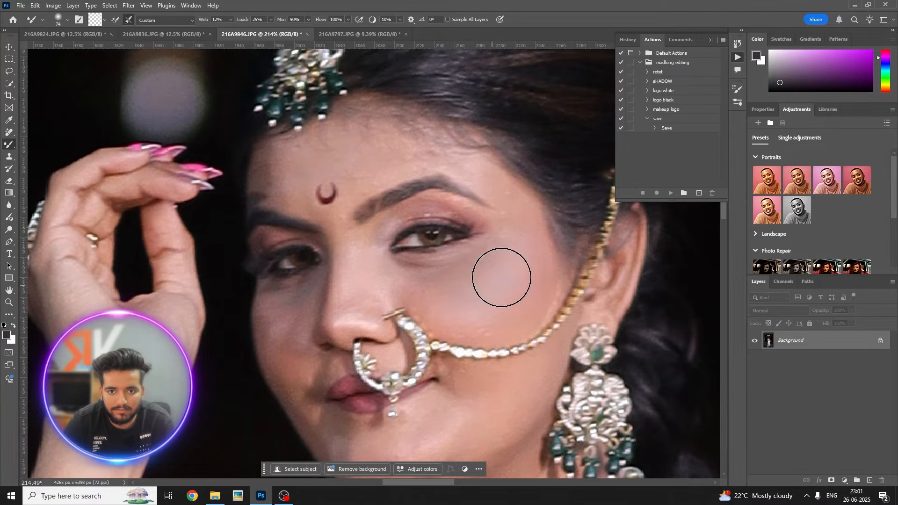
scroll(503, 249, "down", 5)
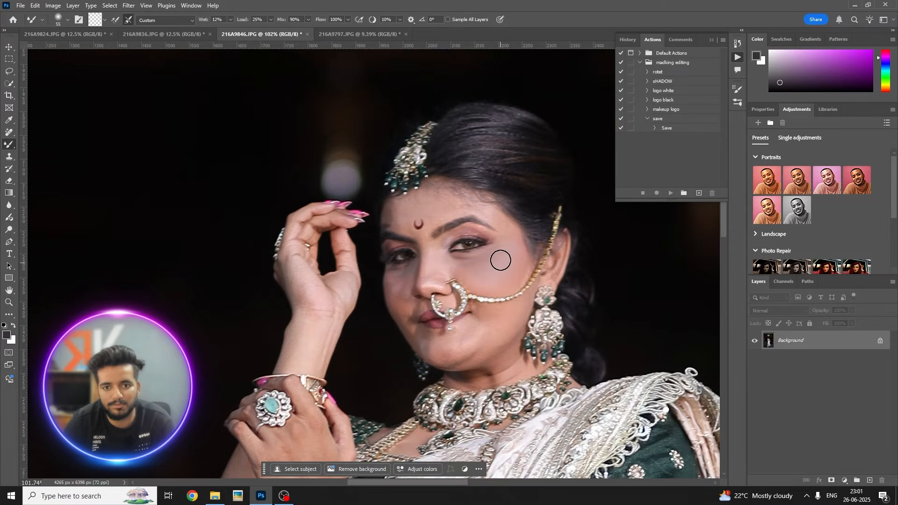
scroll(402, 182, "up", 6)
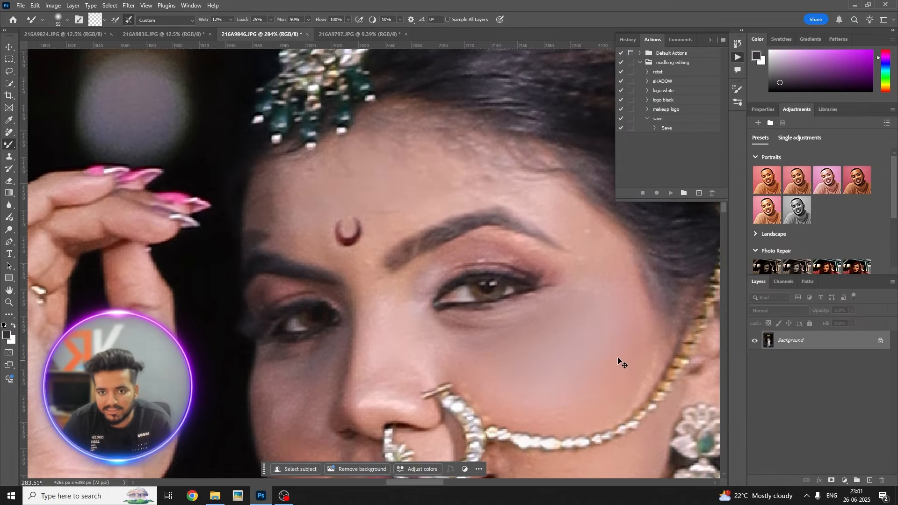
key("ctrl+z")
Smooth the skin on the bride's cheek and forehead with short Mixer Brush strokes
mouse_move(594, 297)
left_mouse_down()
mouse_move(610, 281)
mouse_move(512, 359)
mouse_move(597, 327)
mouse_move(482, 379)
mouse_move(613, 345)
mouse_move(600, 354)
mouse_move(480, 335)
mouse_move(609, 302)
left_mouse_up()
mouse_move(468, 209)
left_mouse_down()
mouse_move(510, 175)
mouse_move(379, 185)
left_mouse_up()
right_click(601, 245, "alt")
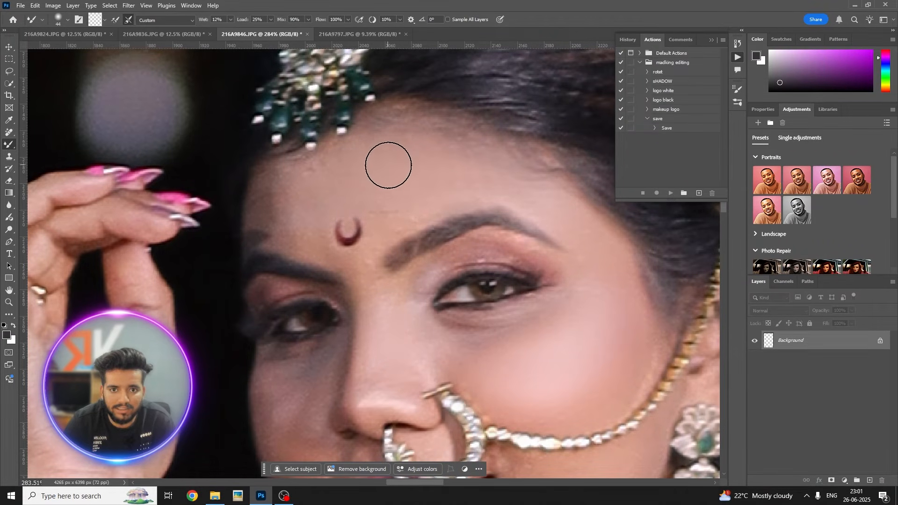
Smooth the bride's shaded cheek, chin and jawline with the Mixer Brush, adjusting the brush size to each area
scroll(326, 268, "down", 3)
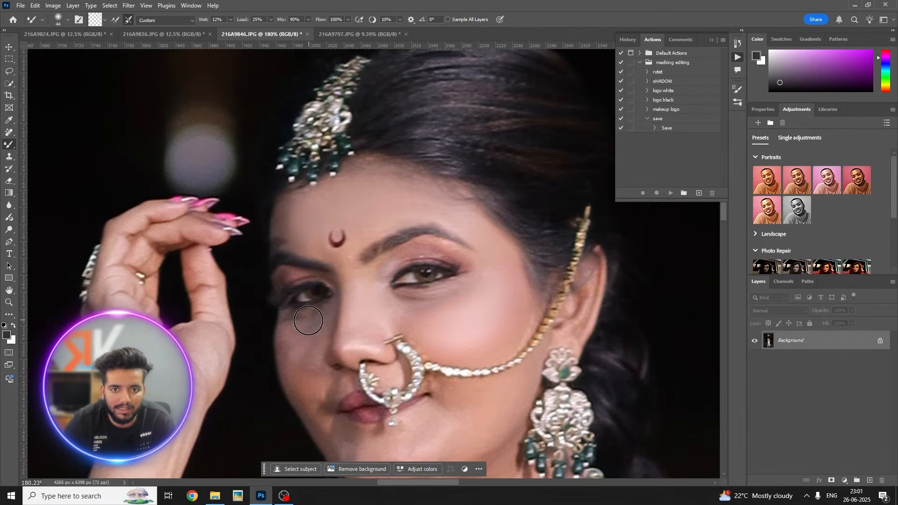
scroll(310, 321, "down", 1)
scroll(355, 398, "down", 1)
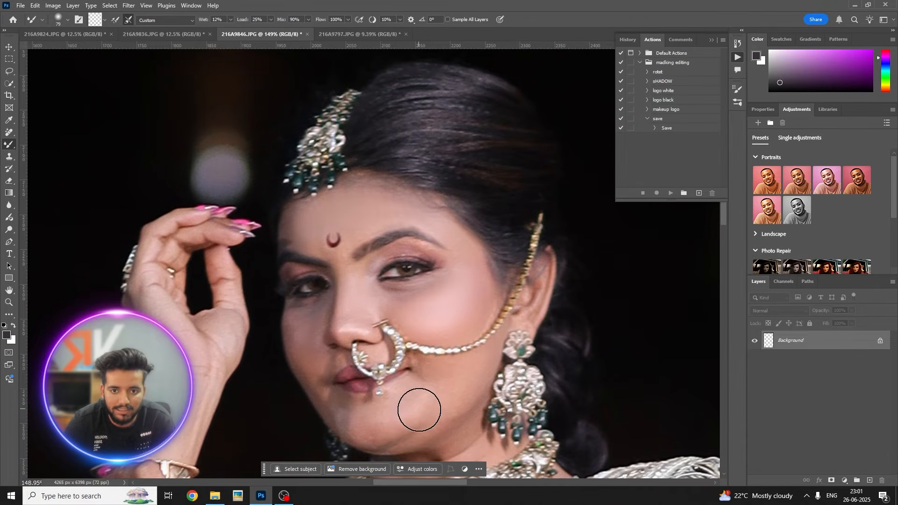
scroll(430, 369, "down", 2)
right_click(448, 337, "alt")
scroll(431, 354, "down", 1)
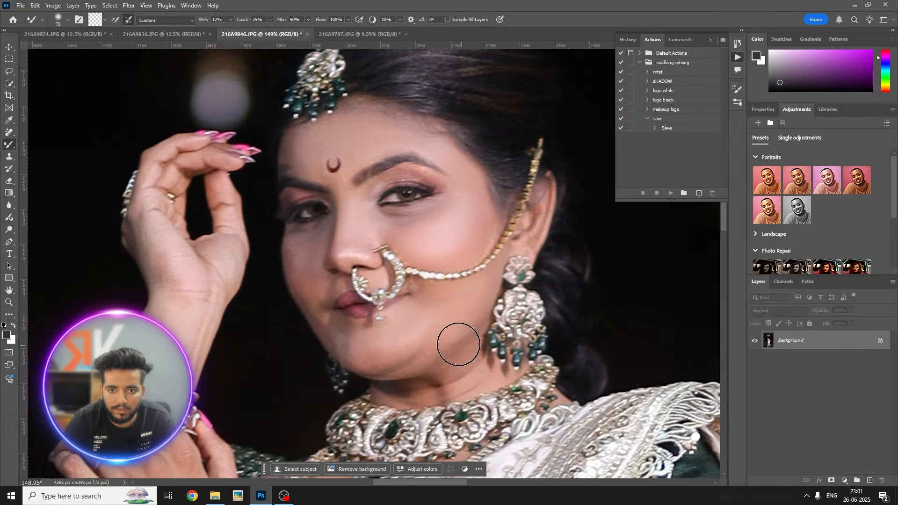
Enlarge the Mixer Brush to 173 px and smooth the skin on the bride's forearm
scroll(380, 353, "down", 3)
scroll(391, 223, "down", 2)
scroll(383, 336, "up", 3)
right_click(358, 253, "alt")
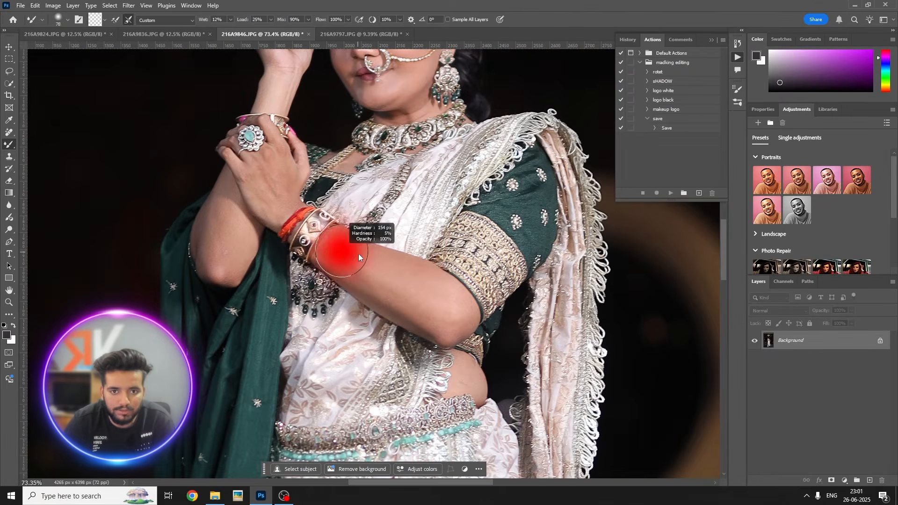
scroll(236, 214, "down", 5)
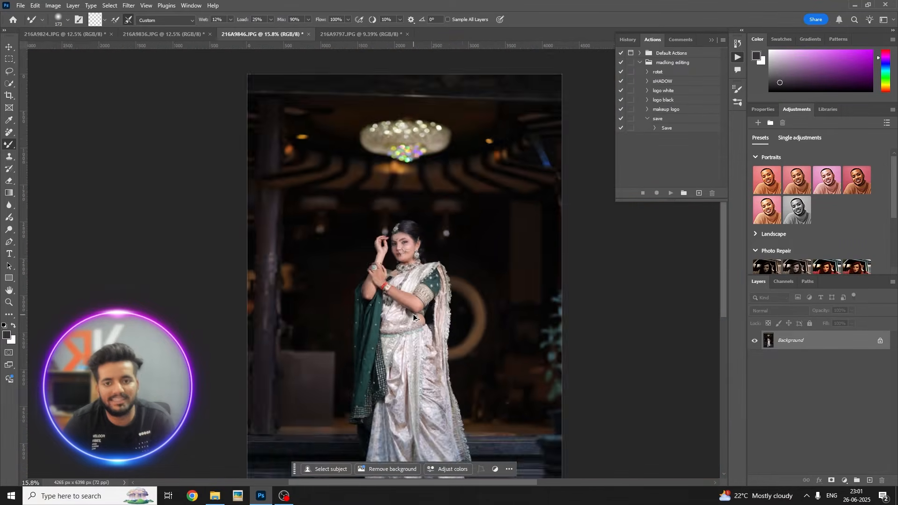
Open the Camera Raw Filter on 216A9846.JPG and load the settings file "madking outdoor traditinal look.xmp"
left_click(130, 5)
left_click(188, 74)
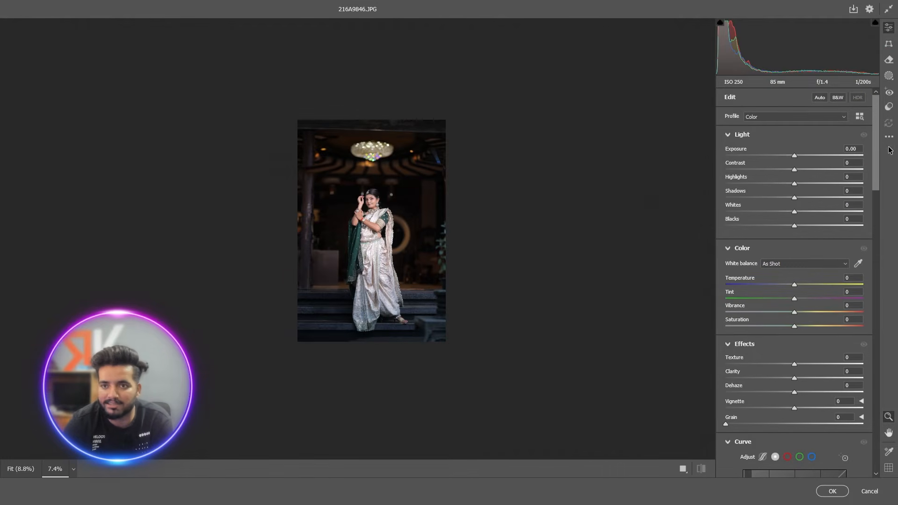
left_click(888, 137)
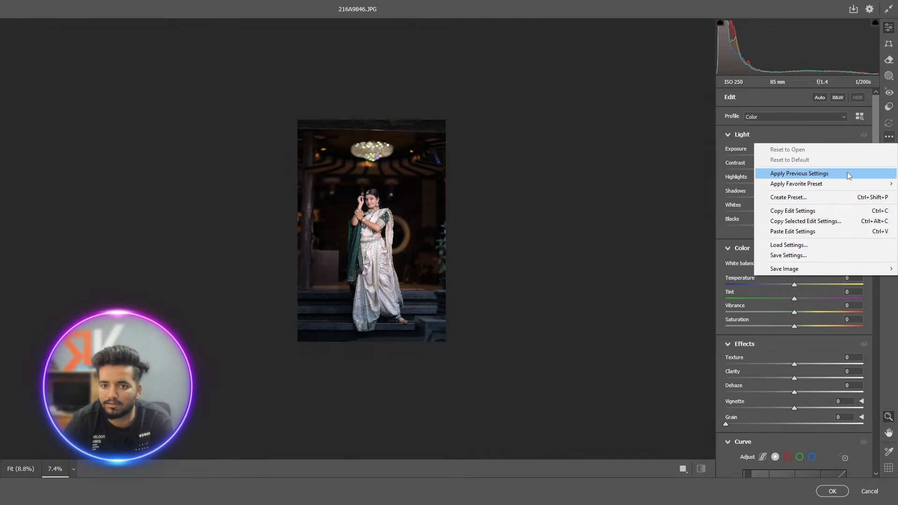
left_click(810, 246)
left_click(220, 147)
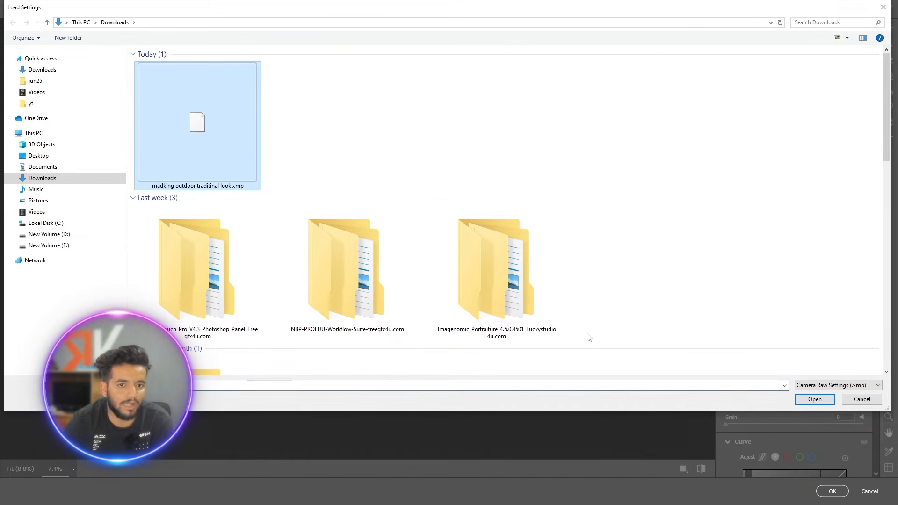
left_click(815, 399)
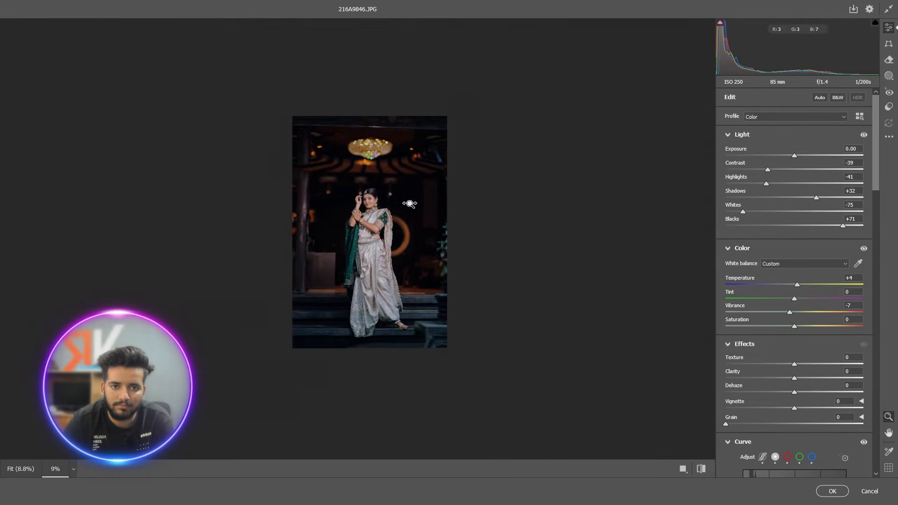
Compare the before and after views, warm the Temperature to +9, and apply the Camera Raw grade
left_click(404, 205)
left_click(683, 469)
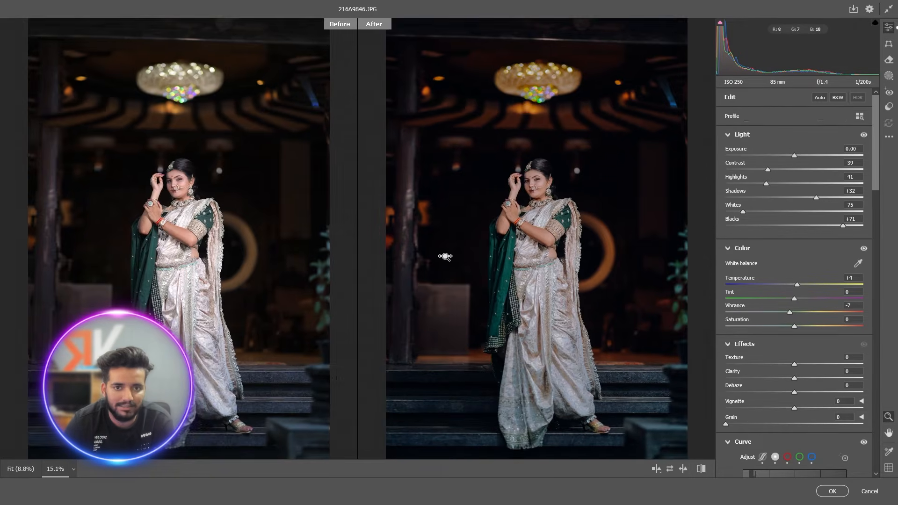
scroll(802, 248, "down", 3)
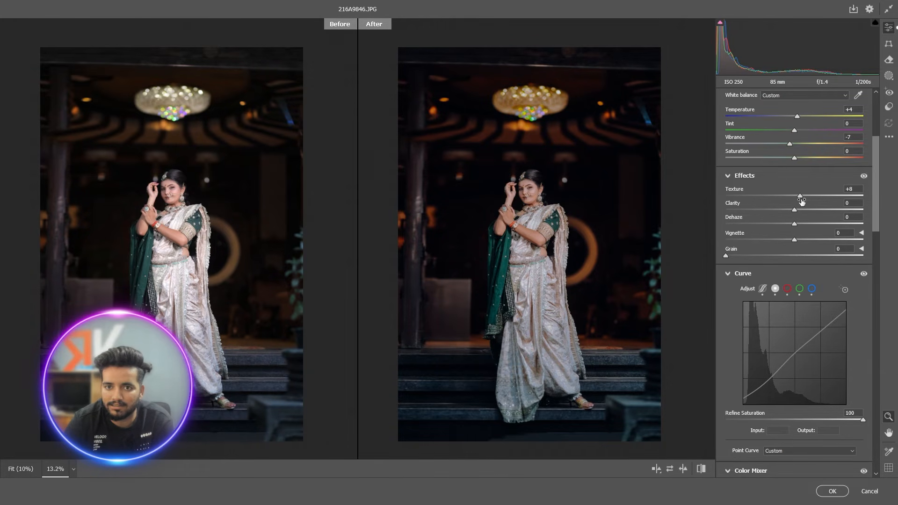
left_click_drag(799, 116, 802, 116)
left_click(555, 192, "alt")
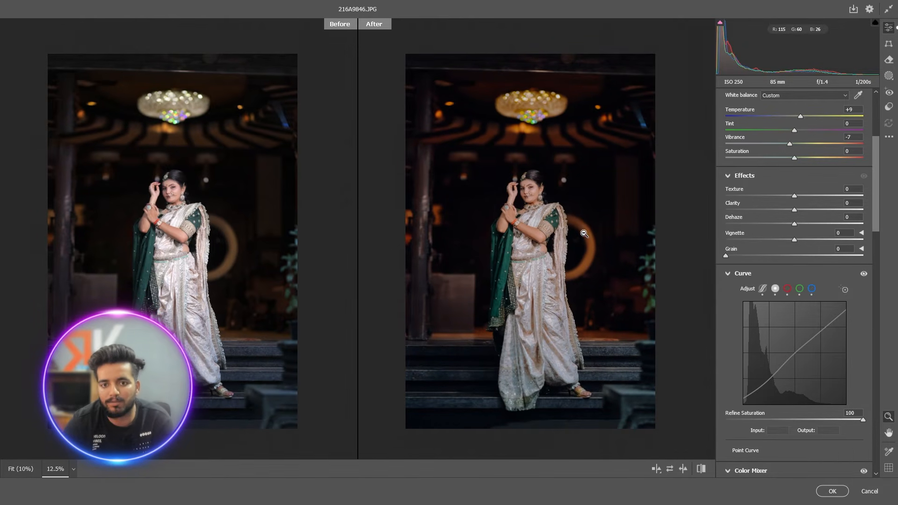
left_click(836, 491)
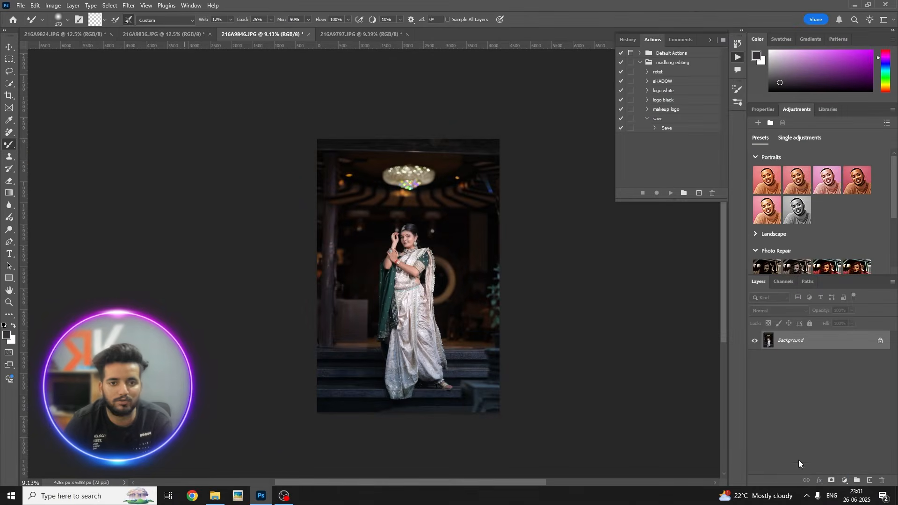
Save the graded portrait as a JPEG at Maximum quality 12 and close 216A9846.JPG
left_click(22, 6)
left_click(56, 127)
left_click(815, 441)
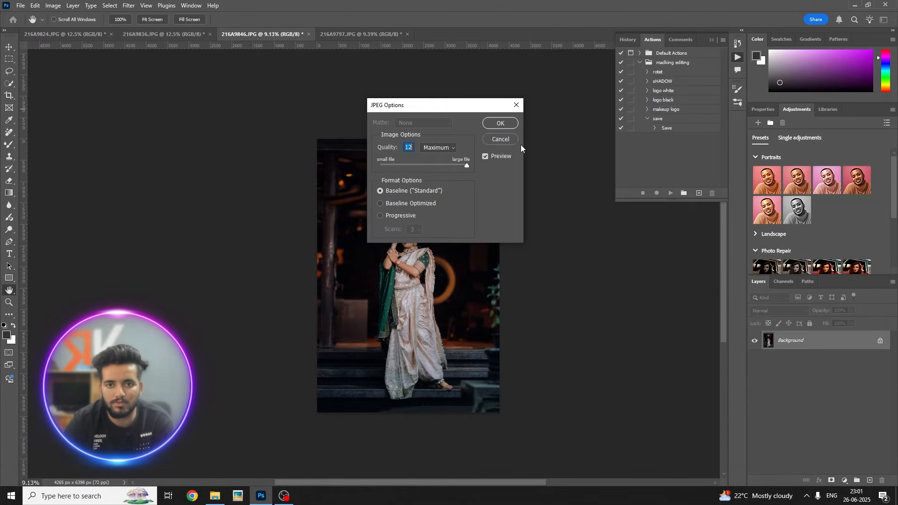
left_click(501, 122)
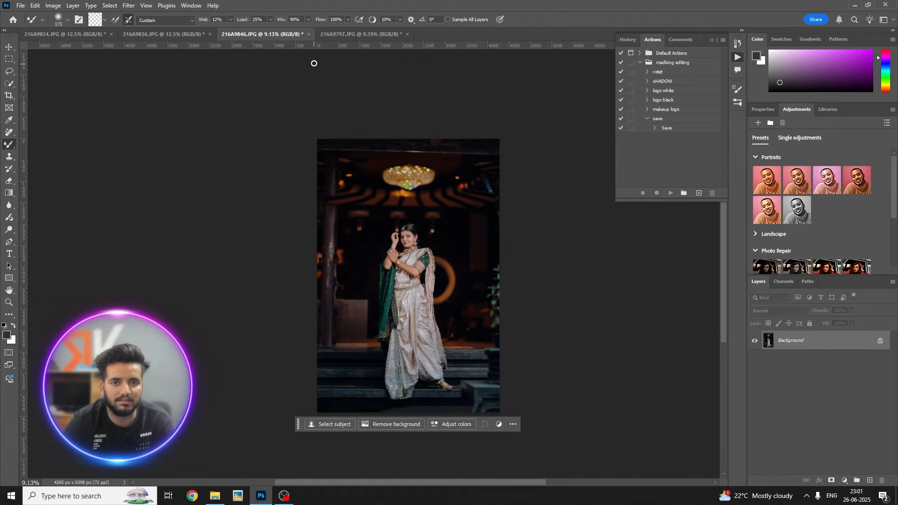
left_click(307, 35)
left_click(438, 183)
Look over the open portraits 216A9824.JPG and 216A9836.JPG, and examine the bride's facial skin in 216A9797.JPG up close
scroll(437, 182, "down", 1)
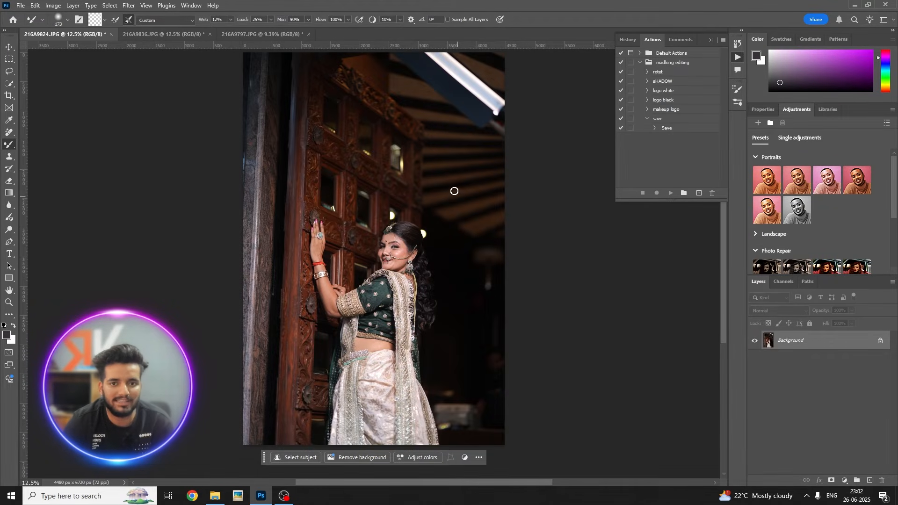
scroll(421, 139, "up", 1)
scroll(421, 123, "down", 2)
left_click(157, 34)
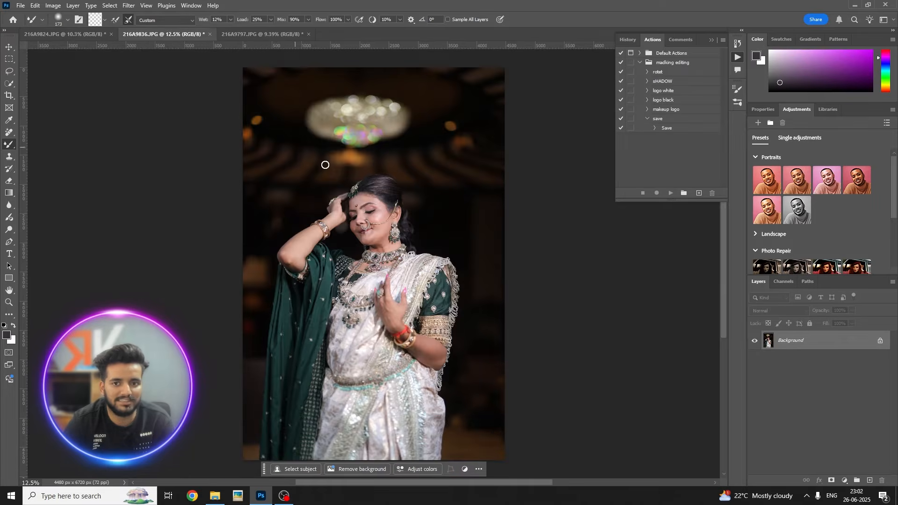
scroll(302, 153, "down", 2)
left_click(249, 35)
scroll(357, 128, "down", 1)
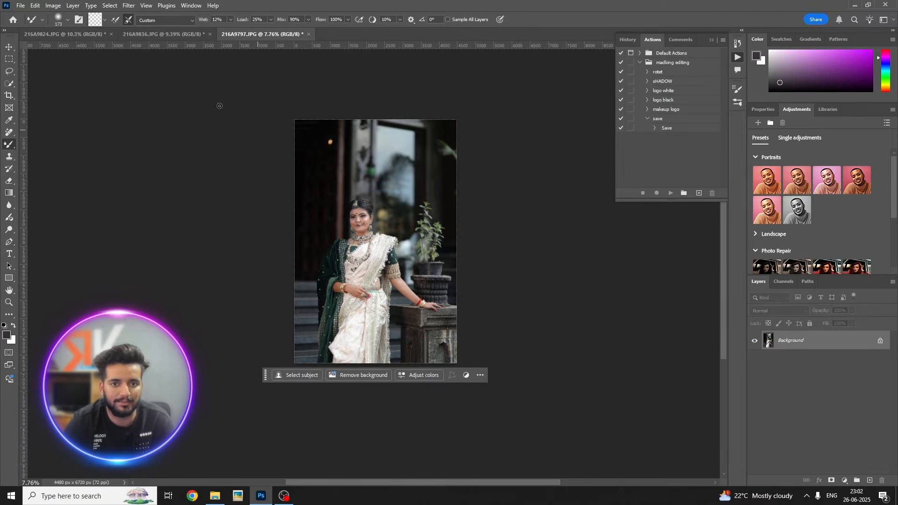
scroll(373, 192, "up", 15)
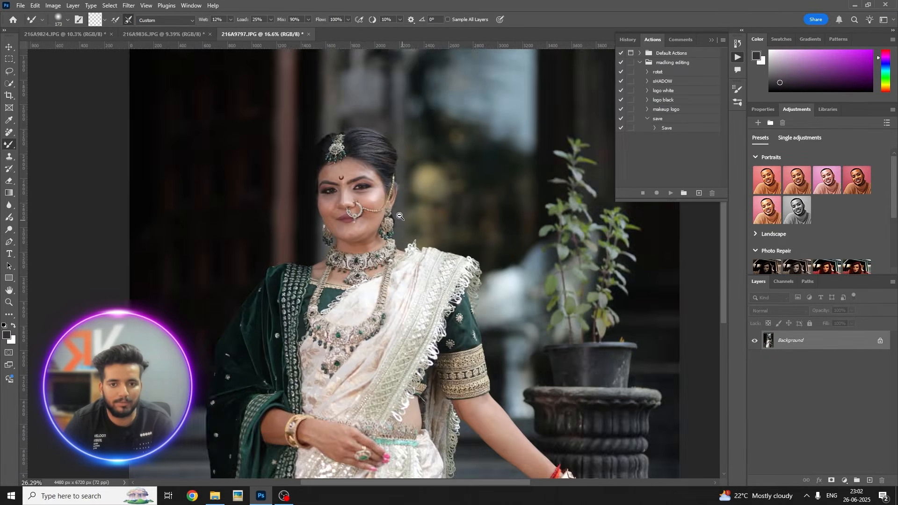
scroll(334, 177, "up", 3)
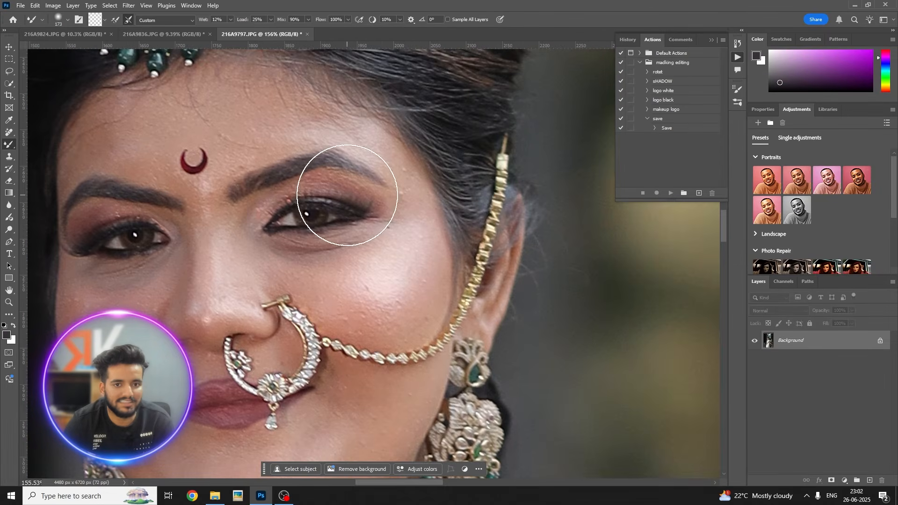
scroll(348, 197, "down", 14)
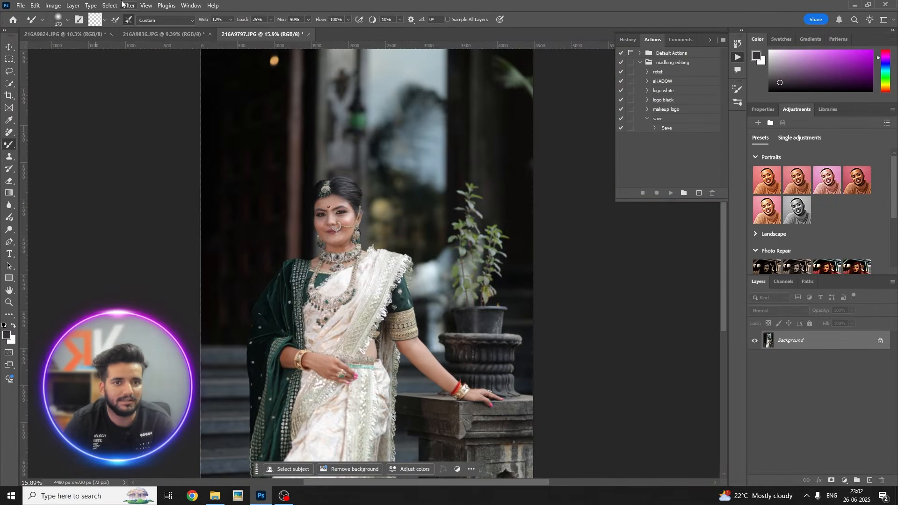
Run Retouch4me Heal on 216A9797.JPG at sensitivity 100, check the blemish mask on the face, and apply it
left_click(125, 5)
mouse_move(197, 227)
left_click(283, 255)
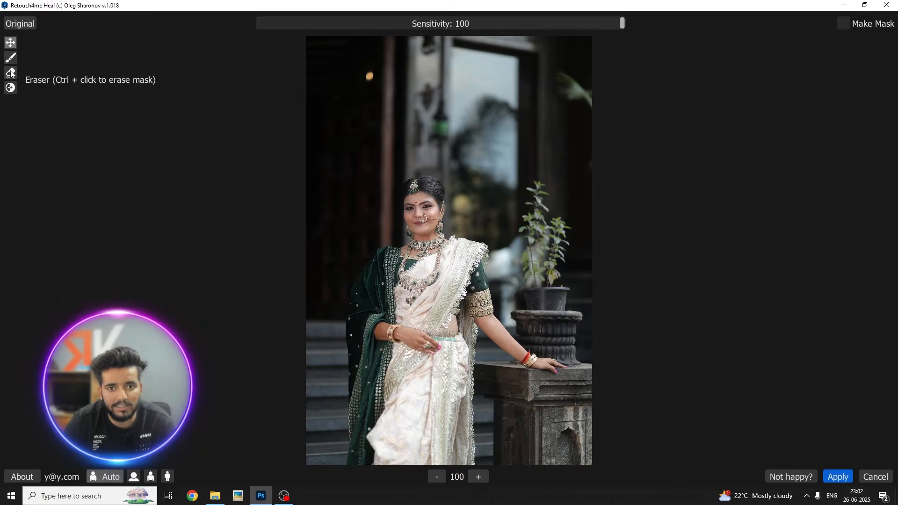
left_click(10, 74)
scroll(391, 233, "up", 5)
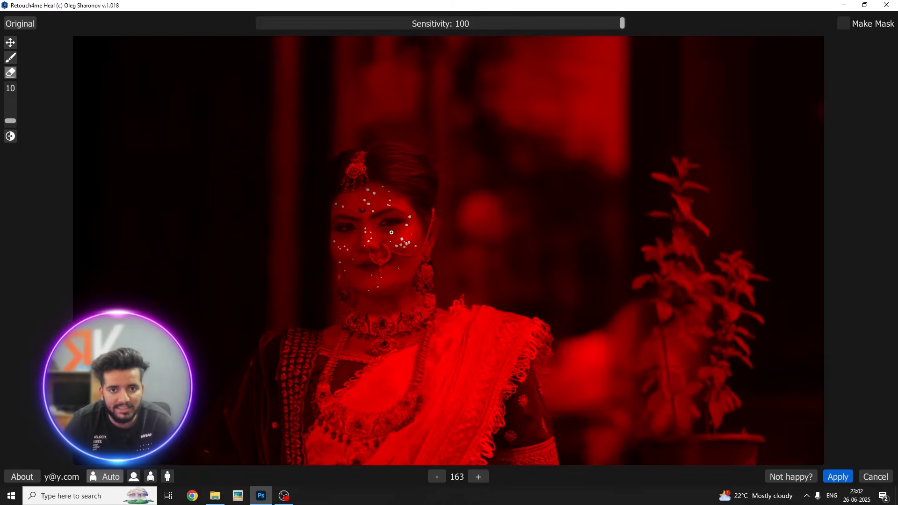
scroll(391, 232, "up", 3)
left_click(836, 478)
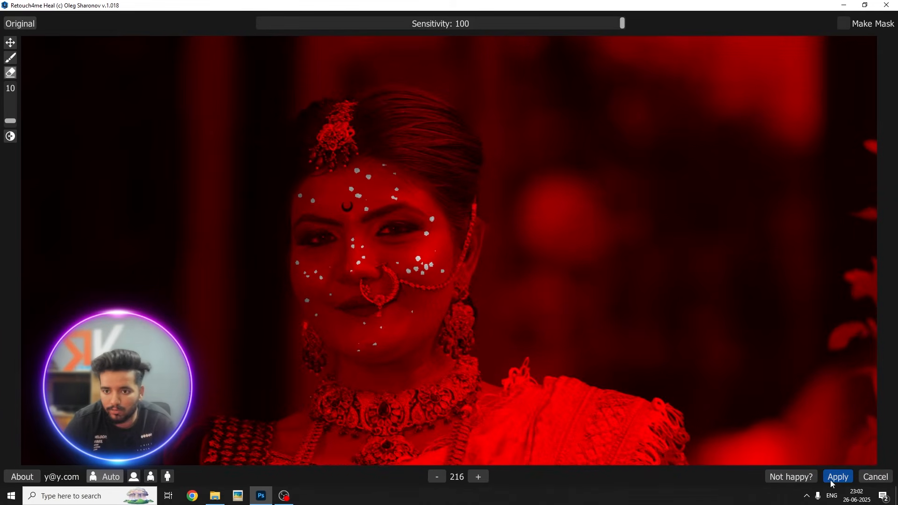
Smooth the bride's skin with the SkinFiner filter, using smoothing Amount 59 and Fine +18
scroll(368, 220, "up", 3)
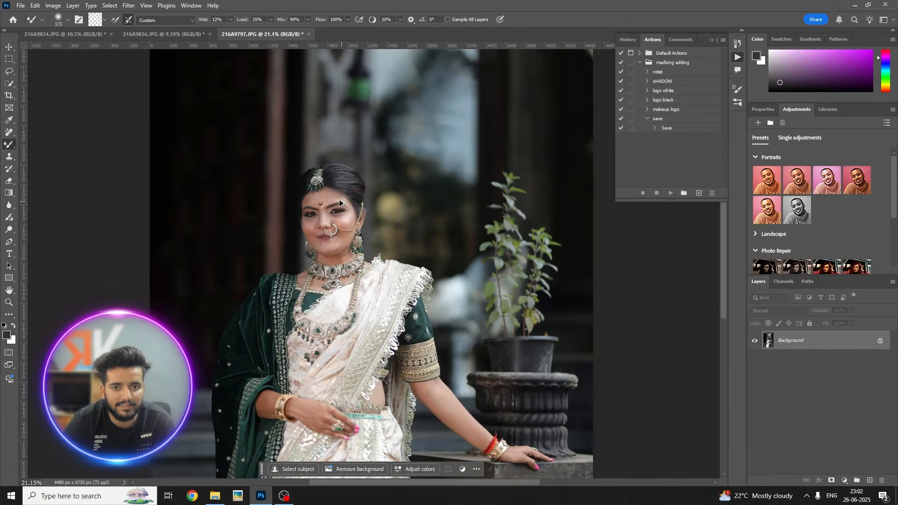
scroll(357, 200, "down", 2)
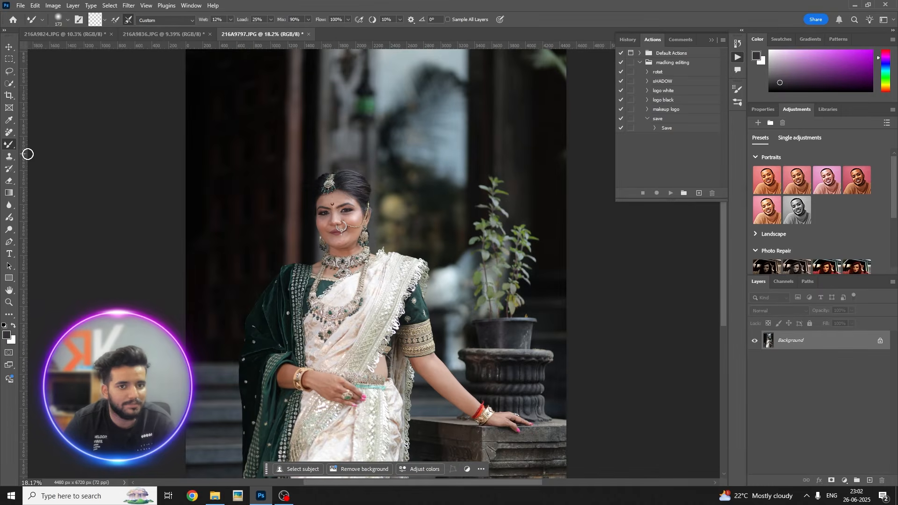
left_click(128, 6)
mouse_move(148, 228)
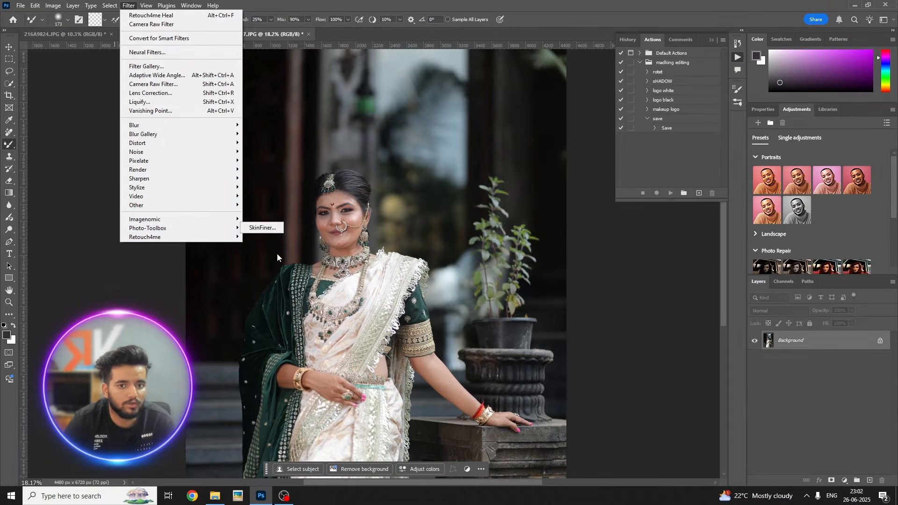
left_click(247, 226)
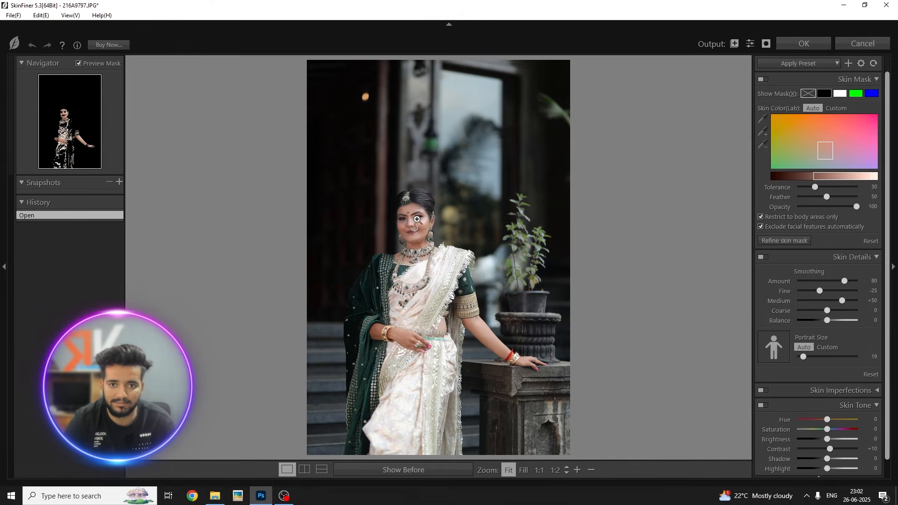
left_click(417, 219)
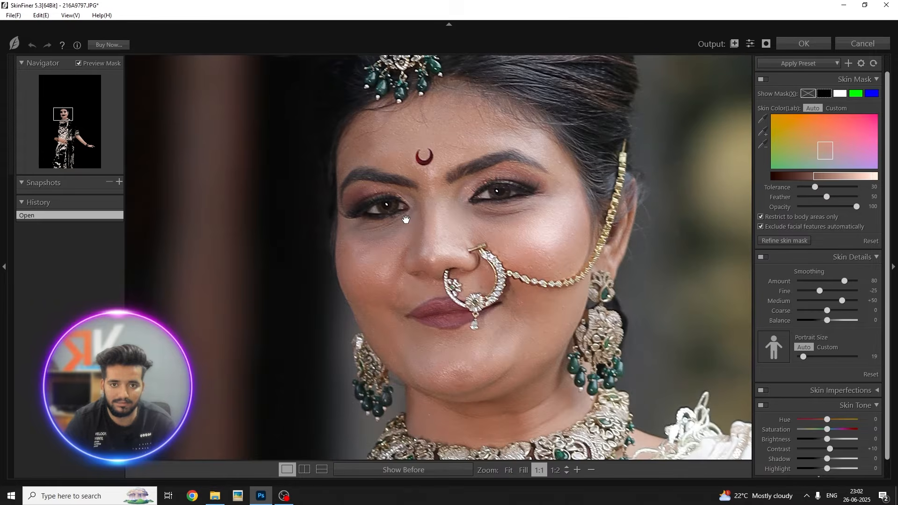
left_click(832, 279)
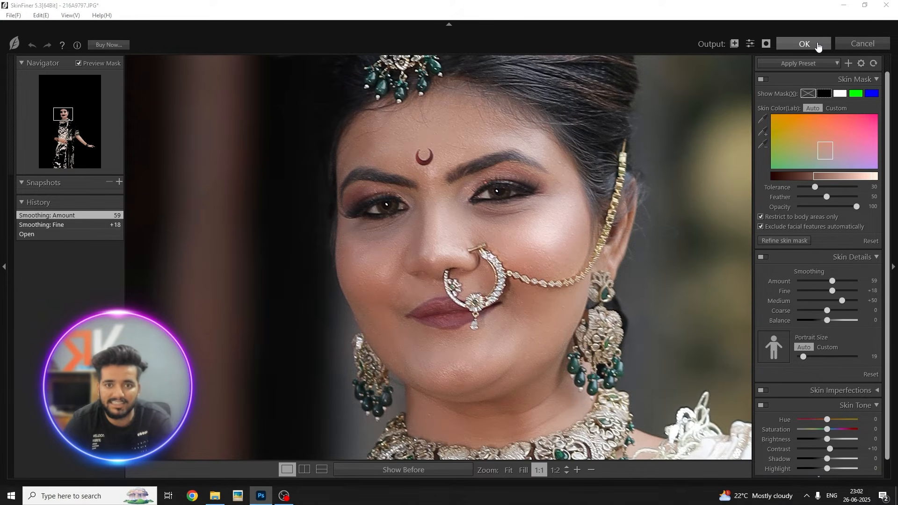
left_click(804, 44)
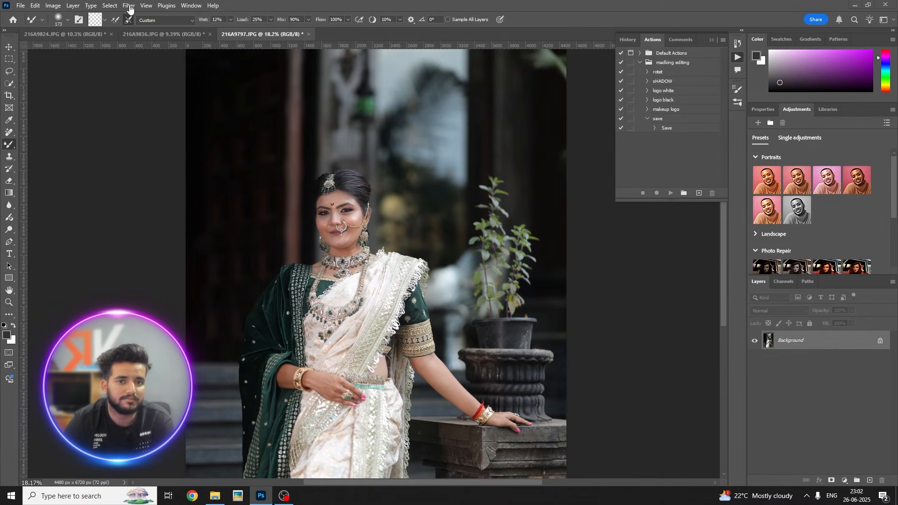
Open the Camera Raw Filter on 216A9797.JPG and load the "madking outdoor traditinal look.xmp" settings
key("ctrl+alt+f")
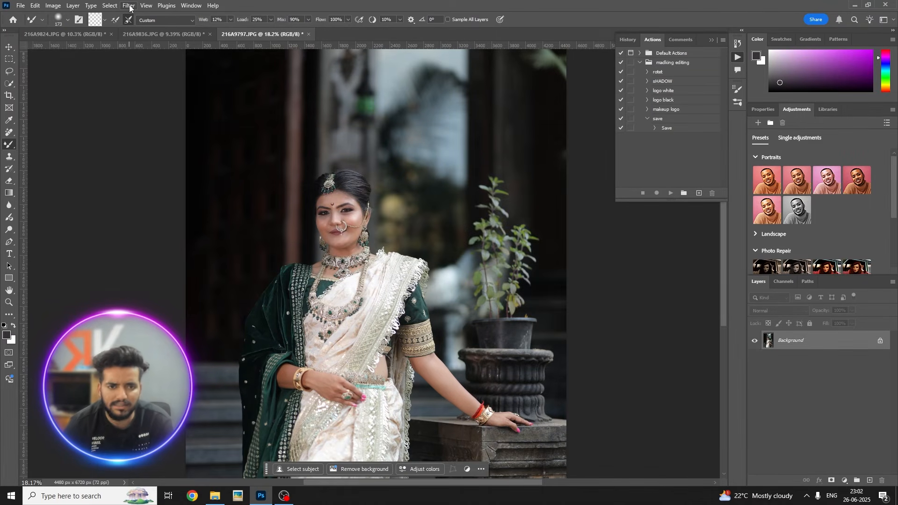
left_click(130, 7)
left_click(172, 94)
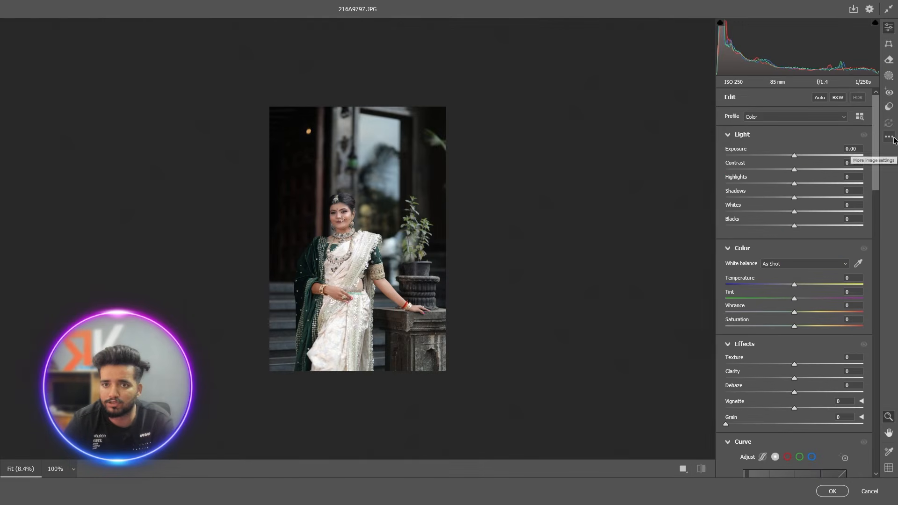
left_click(889, 136)
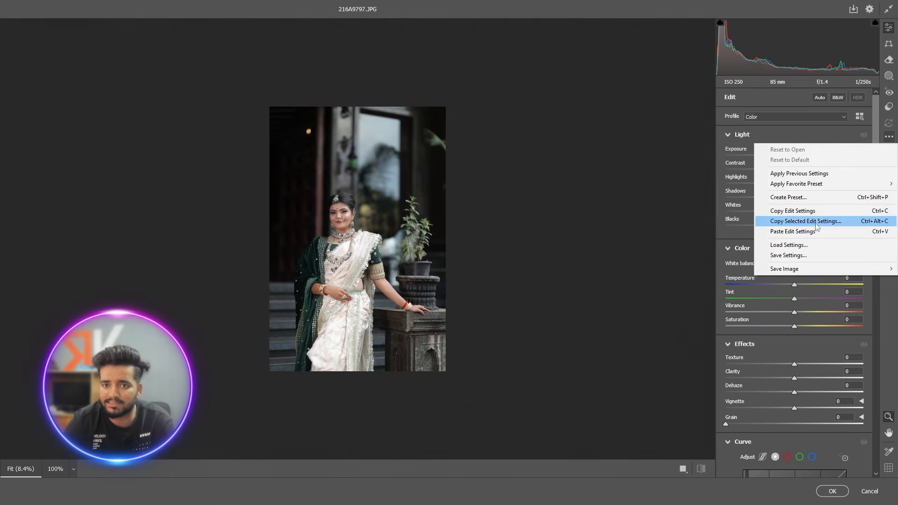
left_click(800, 246)
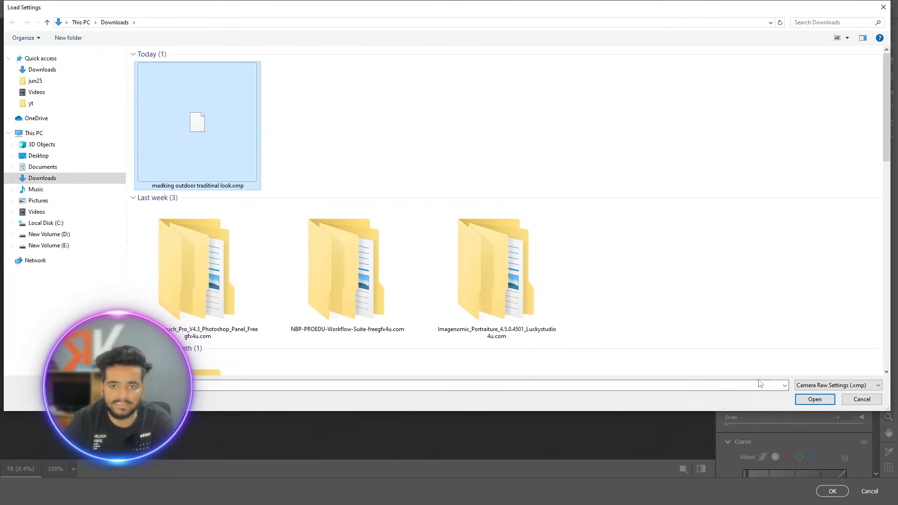
left_click(813, 400)
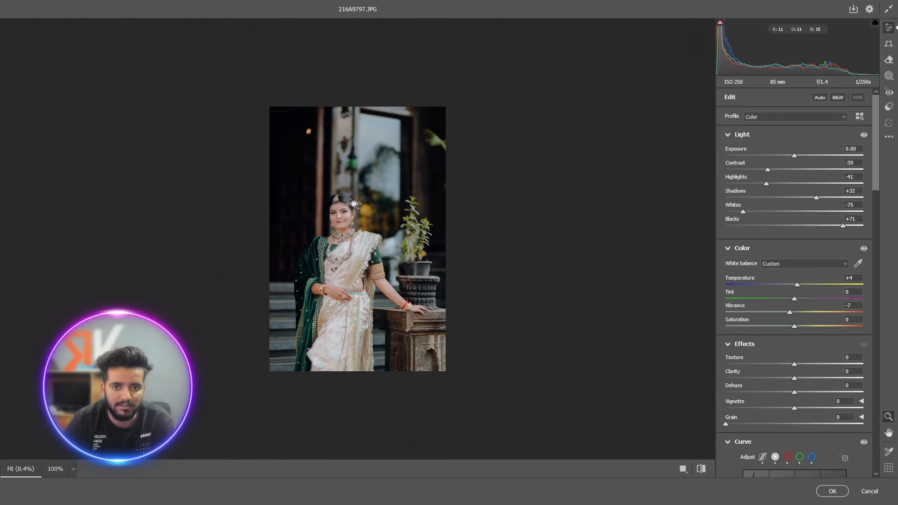
Lower the Highlights to -81 and set the Blacks to +41 in the loaded grade
left_click(349, 204)
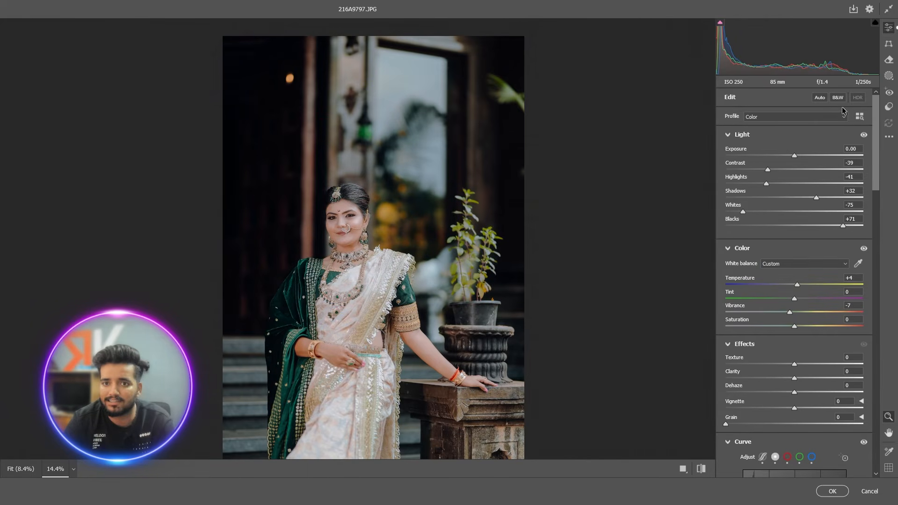
mouse_move(751, 182)
left_mouse_down()
mouse_move(730, 183)
mouse_move(738, 183)
left_mouse_up()
left_click_drag(832, 225, 823, 225)
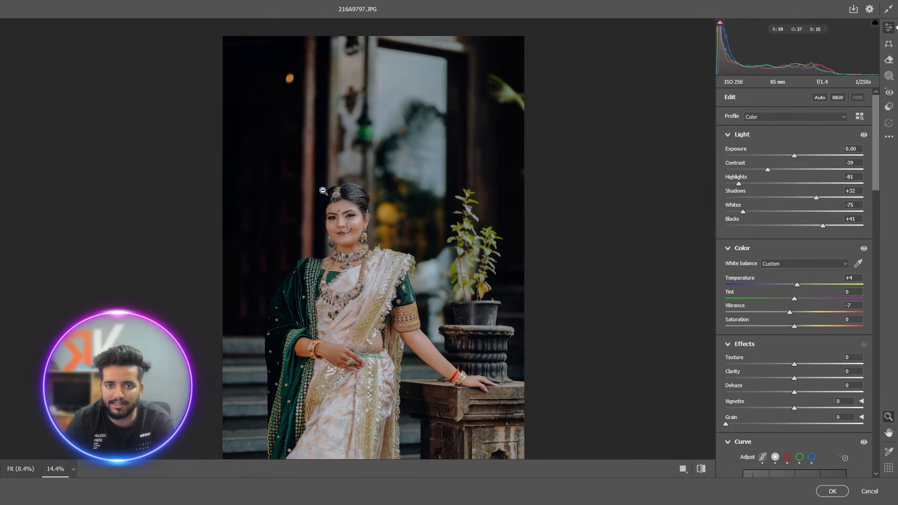
Set the Color Mixer saturation of Oranges to +2 and Yellows to +10 in the portrait's grade
left_click(326, 188, "alt")
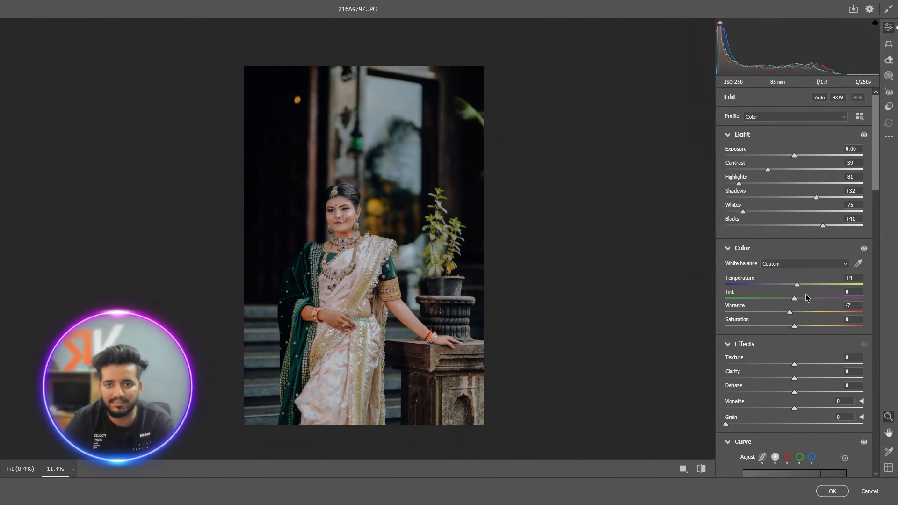
scroll(803, 296, "down", 8)
scroll(791, 298, "down", 2)
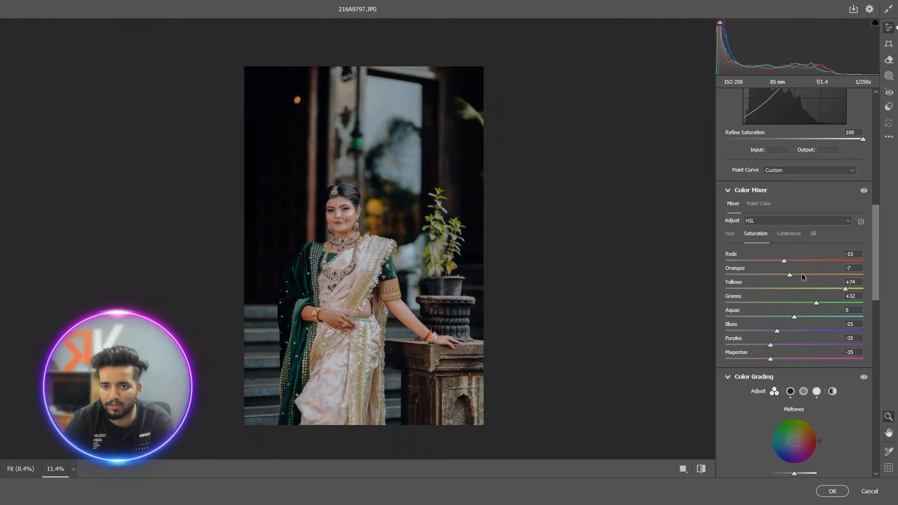
left_click_drag(816, 289, 801, 287)
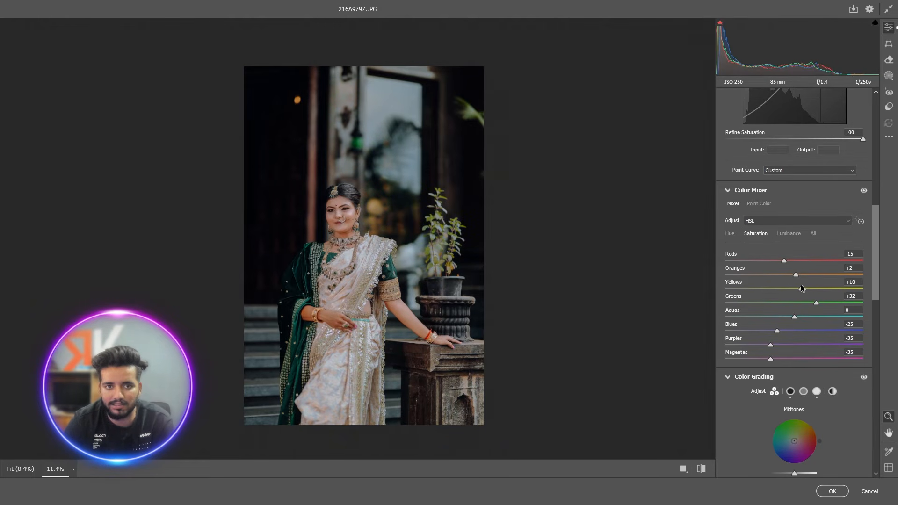
Show the photo as a before/after comparison and set the Color Grading Shadows hue to 0
left_click(683, 468)
scroll(787, 341, "down", 8)
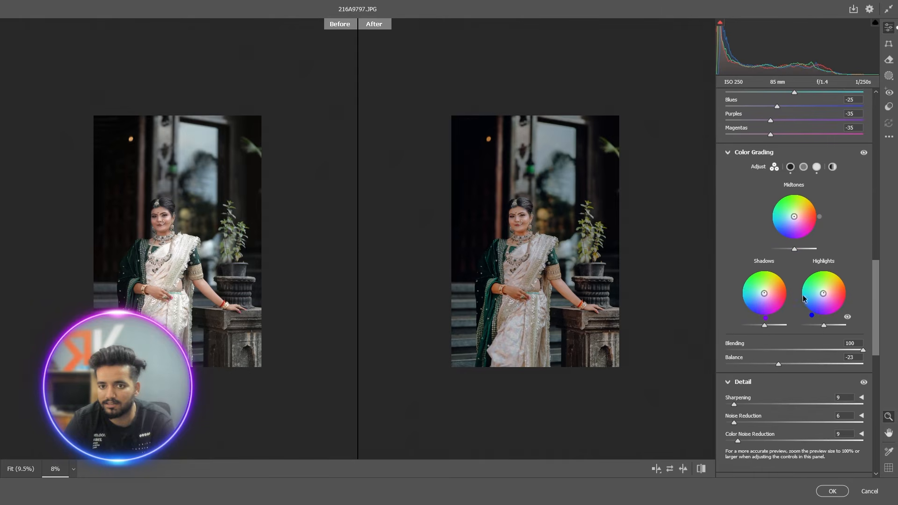
left_click(790, 167)
left_click_drag(796, 296, 716, 292)
Set the Color Mixer saturation of Oranges to -5 and Yellows to +22, and apply the Camera Raw grade
scroll(654, 231, "up", 2)
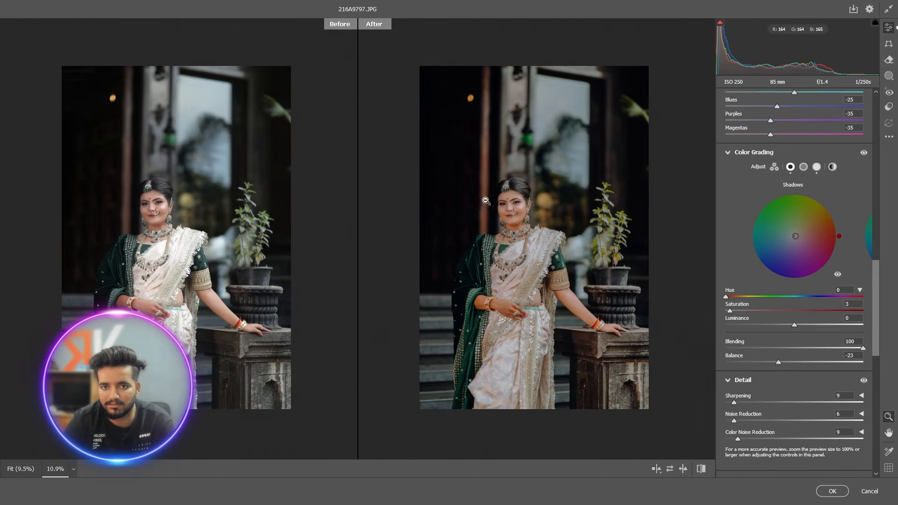
scroll(785, 184, "up", 8)
left_click_drag(793, 271, 788, 270)
scroll(642, 295, "down", 3)
left_click(828, 491)
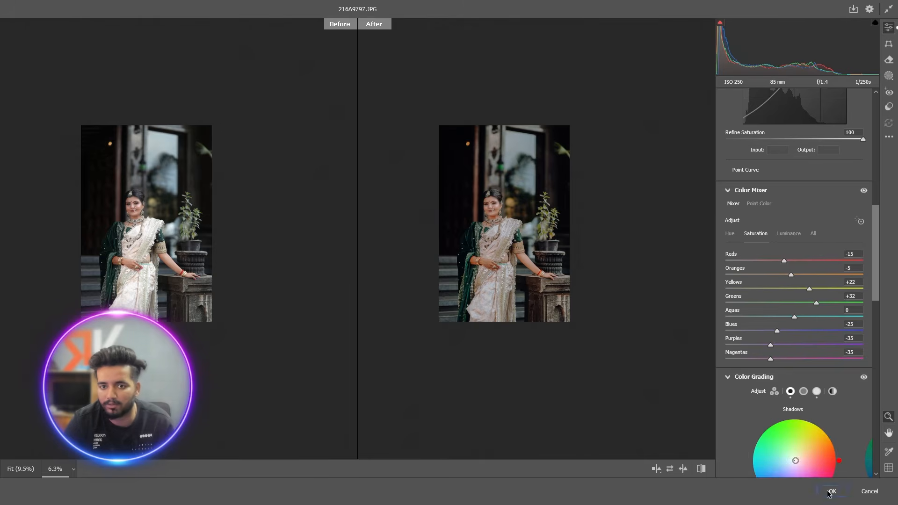
scroll(402, 240, "down", 3)
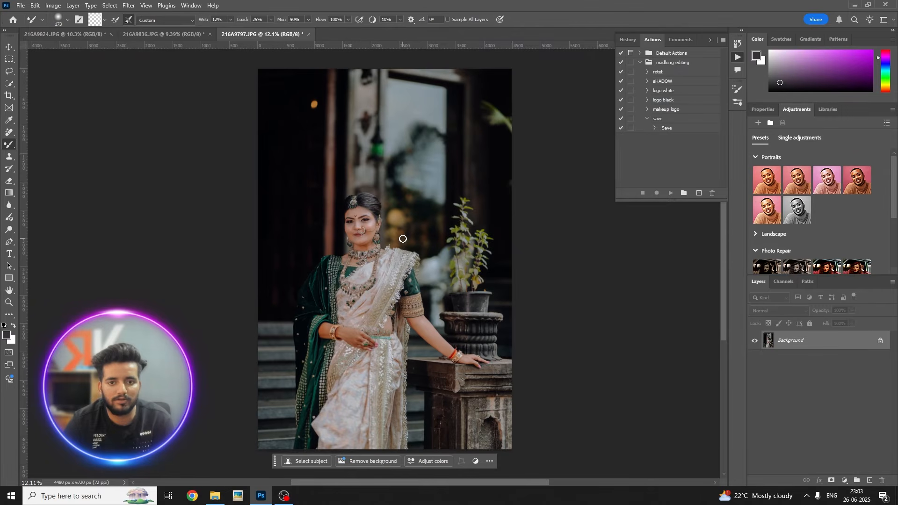
left_click(21, 6)
left_click(33, 119)
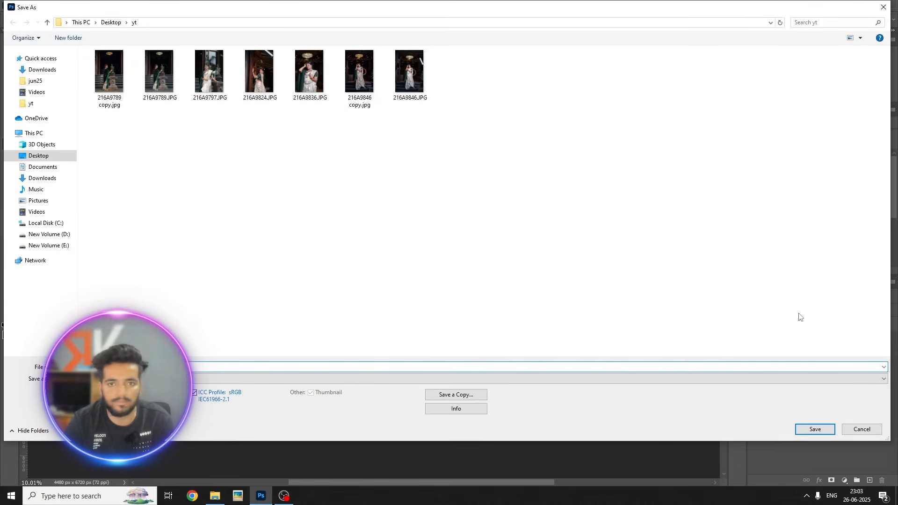
left_click(861, 429)
Save a copy of 216A9797.JPG as a JPEG at quality 12, and close the document without saving its changes
left_click(21, 6)
left_click(47, 127)
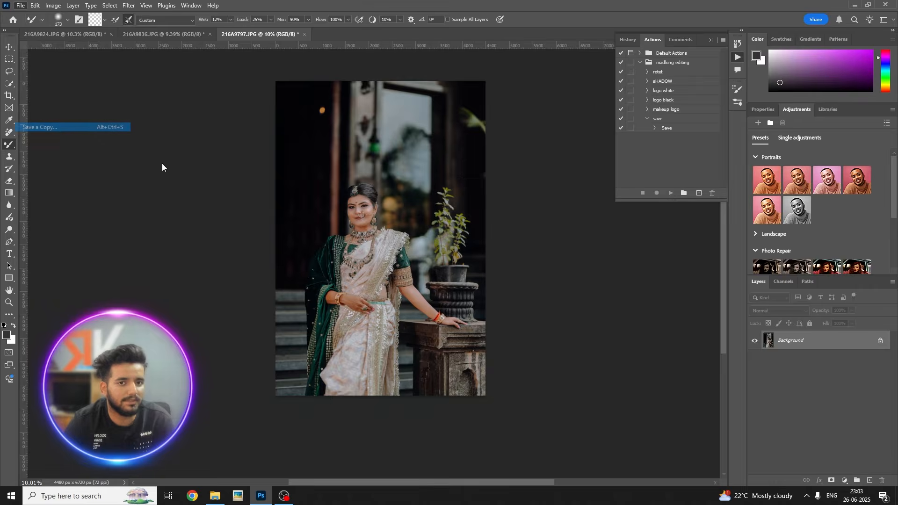
left_click(816, 442)
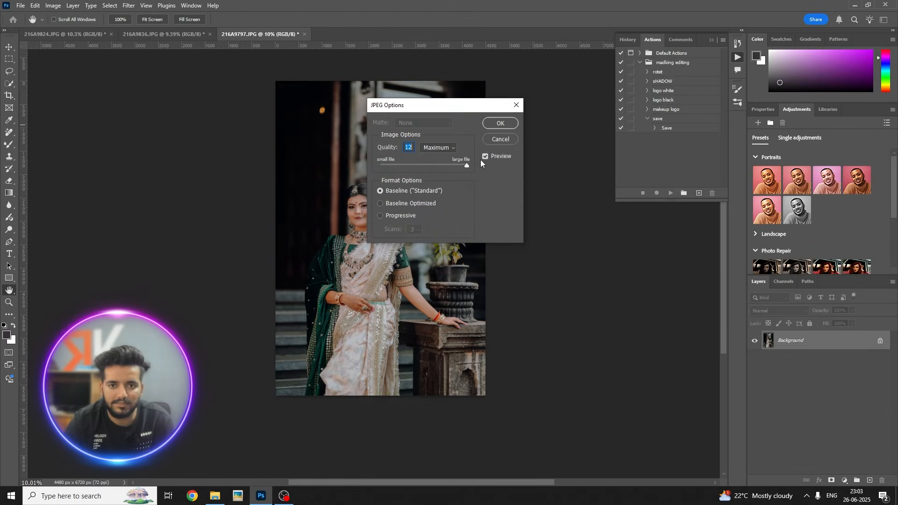
left_click(500, 123)
left_click(304, 34)
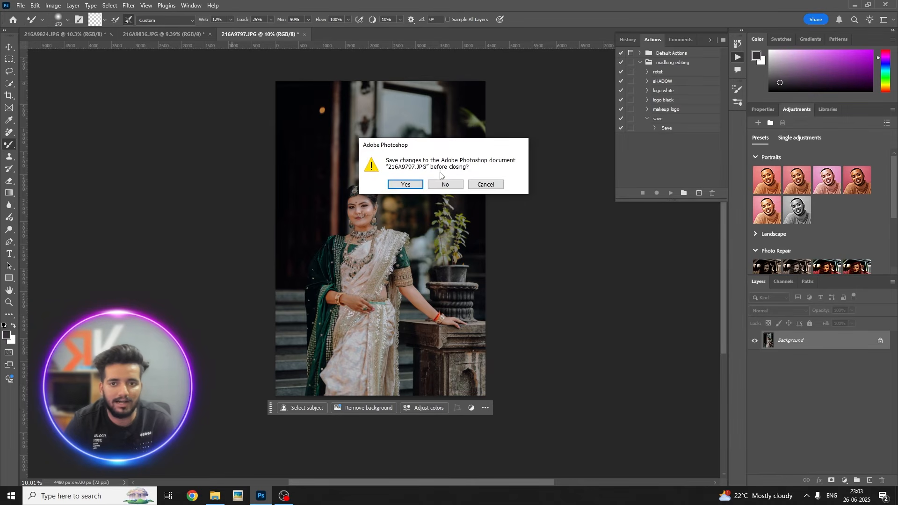
left_click(445, 183)
Smooth the bride's skin in 216A9836.JPG with SkinFiner, keeping the Default preset
scroll(396, 208, "up", 10)
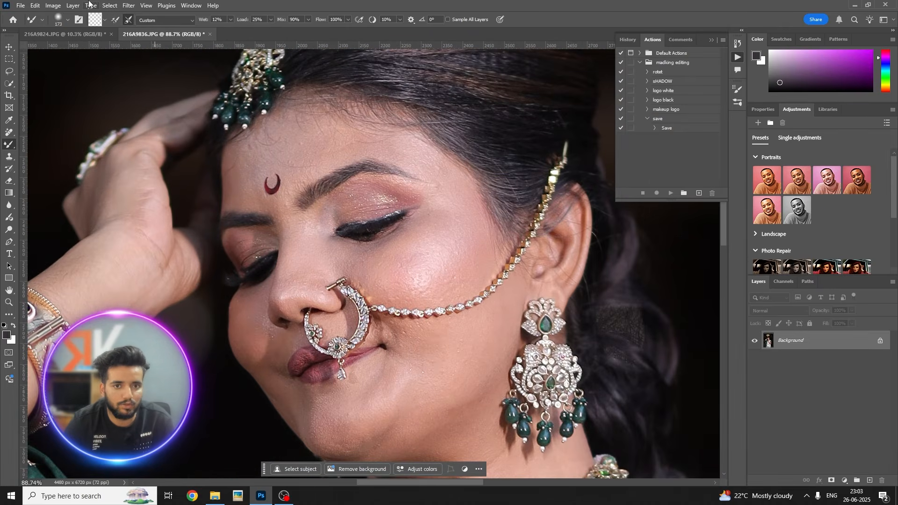
left_click(129, 5)
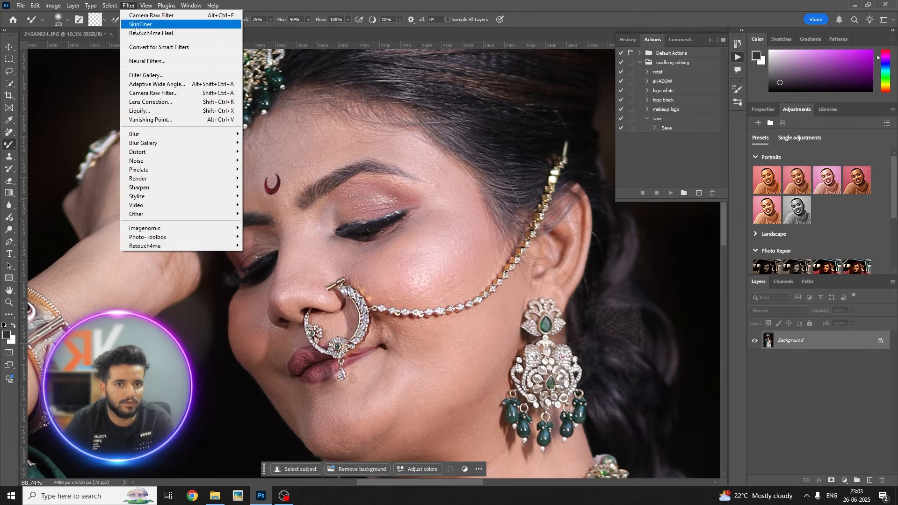
mouse_move(220, 237)
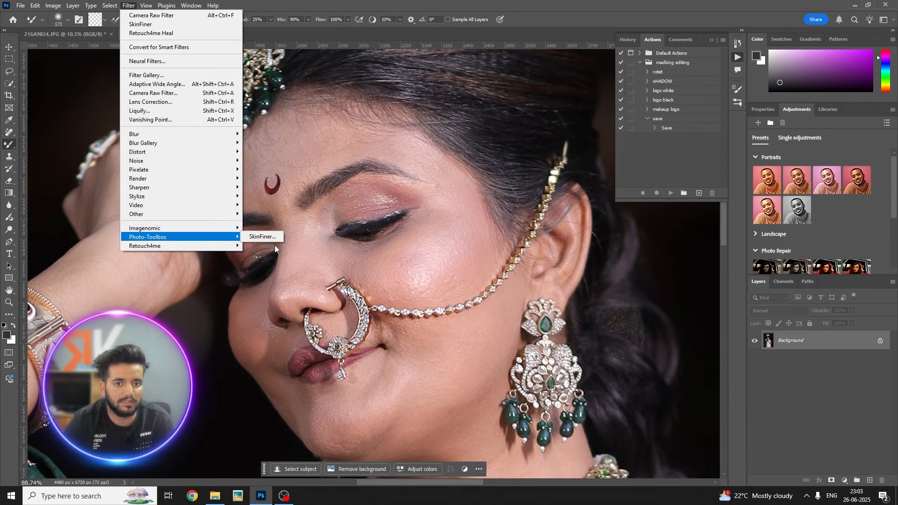
left_click(246, 238)
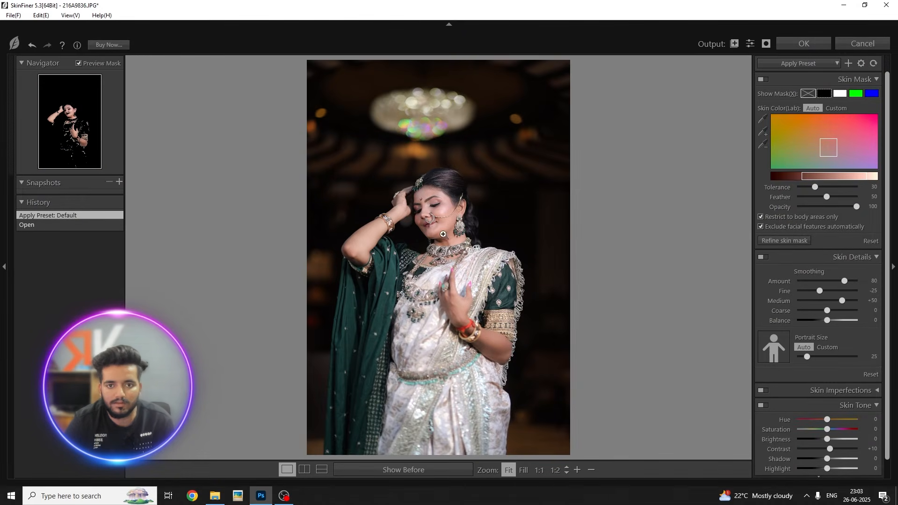
left_click(443, 240)
left_click_drag(538, 129, 541, 165)
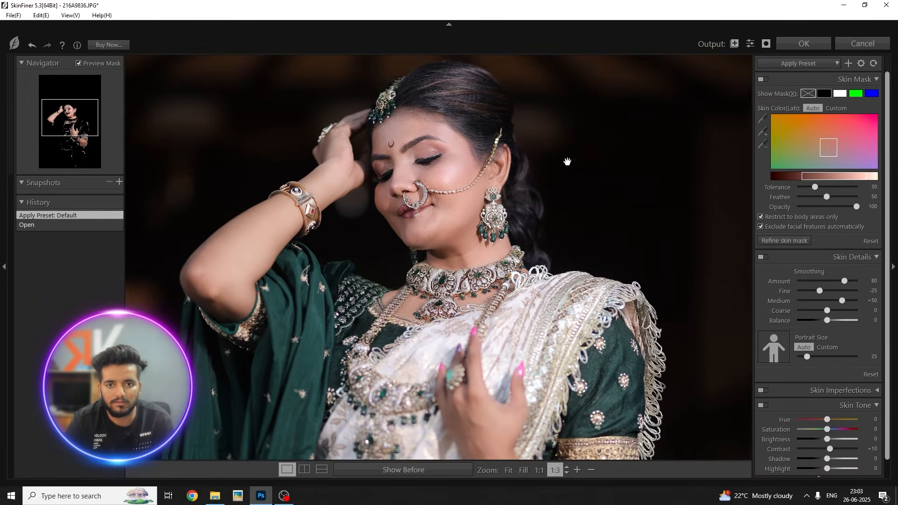
left_click(807, 50)
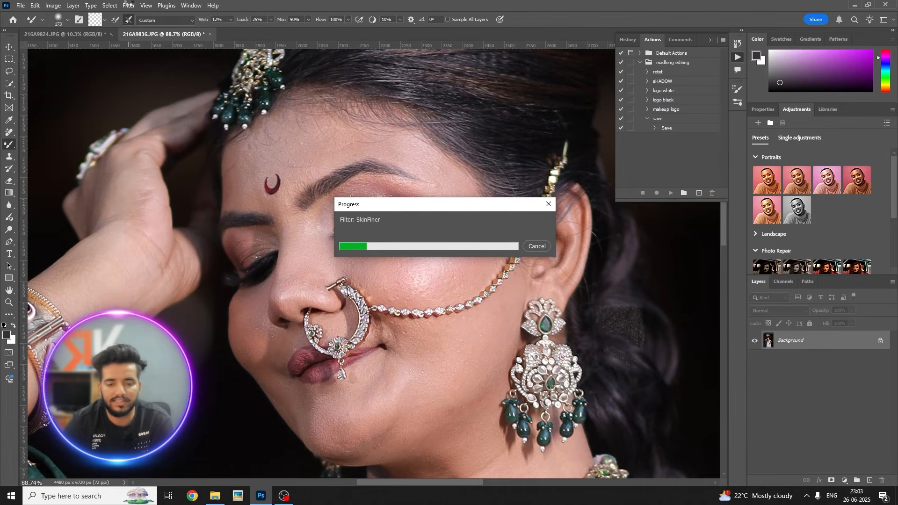
Open the Camera Raw Filter on 216A9836.JPG and load the saved grade settings
left_click(129, 5)
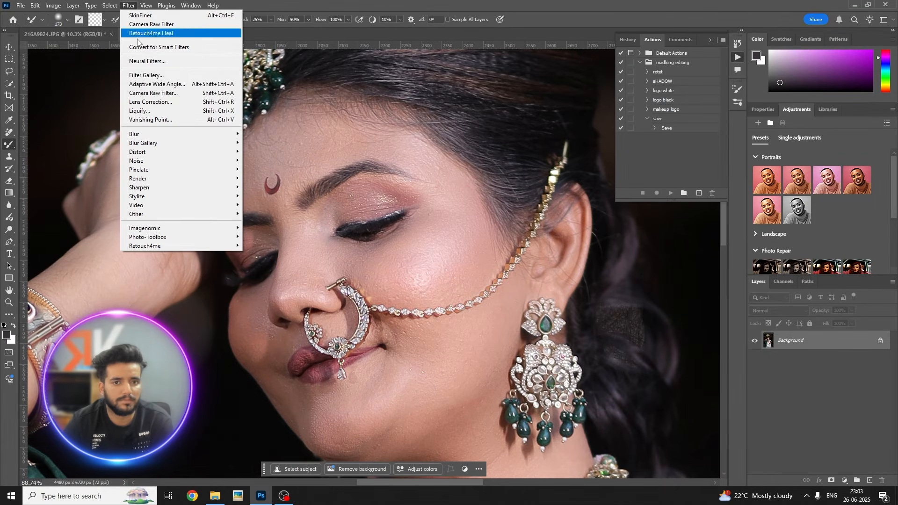
left_click(154, 93)
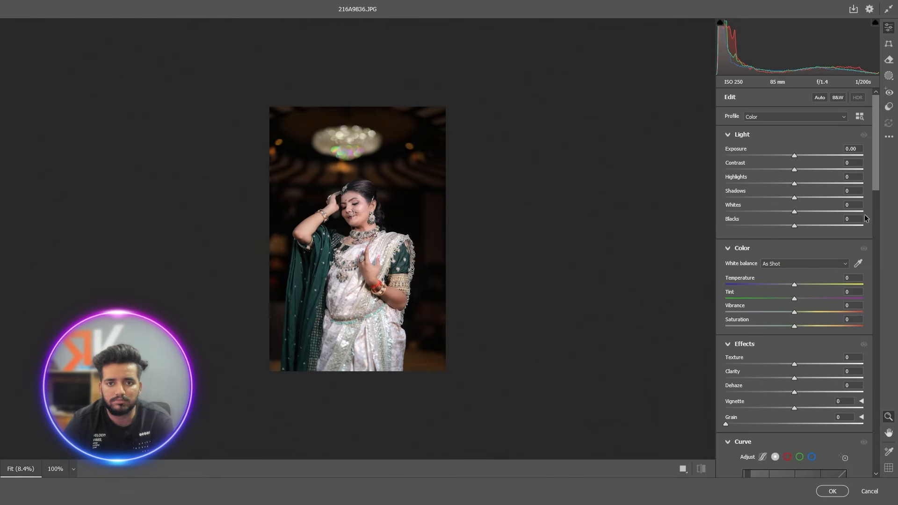
left_click(889, 137)
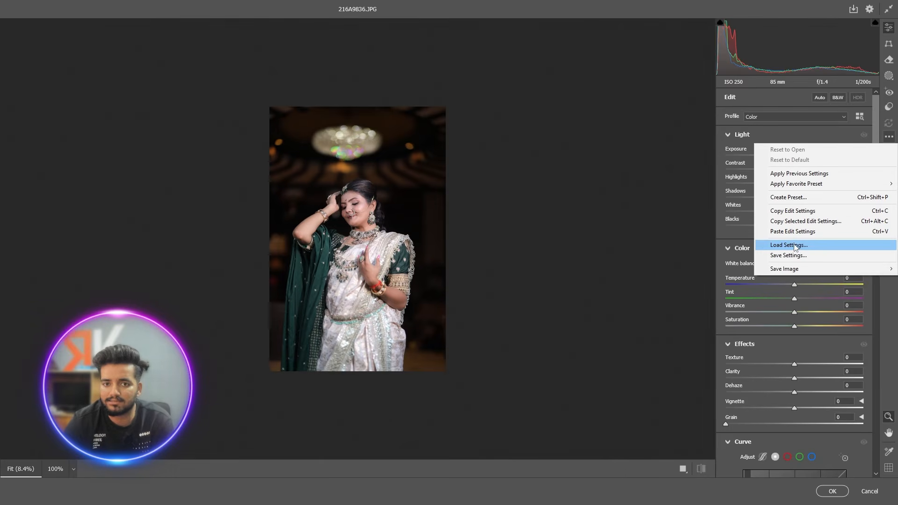
left_click(768, 243)
key("Return")
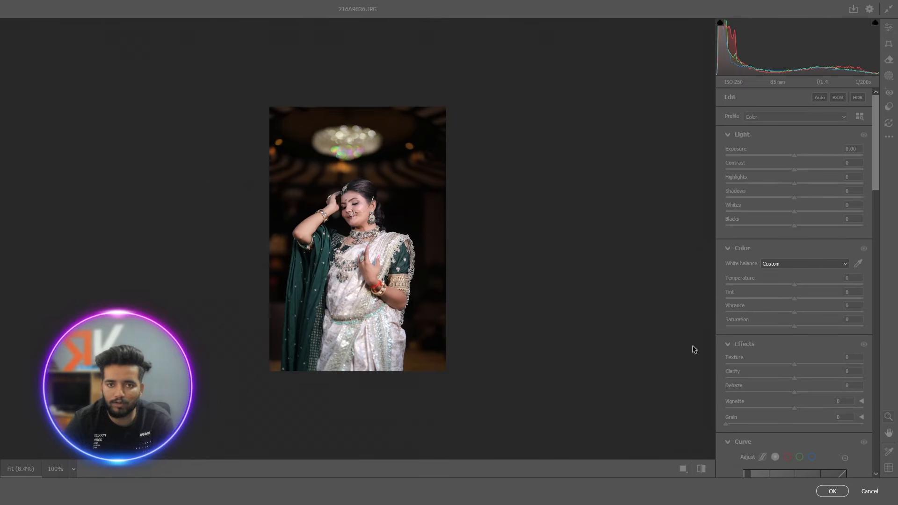
Adjust the loaded grade to Contrast -22, Highlights -60 and Blacks +47
left_click(354, 210)
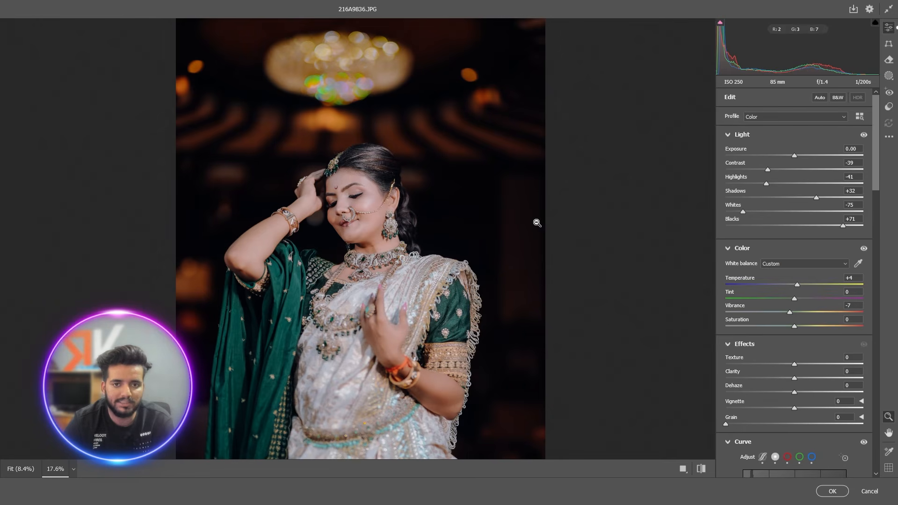
left_click(754, 185)
left_click(779, 167)
left_click(414, 181, "alt")
mouse_move(822, 225)
left_mouse_down()
mouse_move(837, 225)
mouse_move(826, 231)
left_mouse_up()
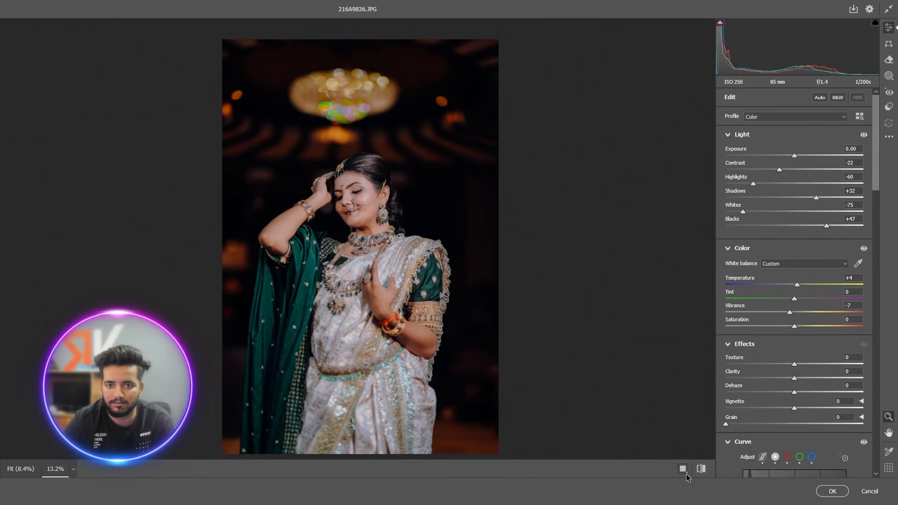
Compare 216A9836.JPG before and after the grade, and apply the Camera Raw filter
left_click(702, 469)
left_click(523, 265, "alt")
scroll(795, 327, "down", 5)
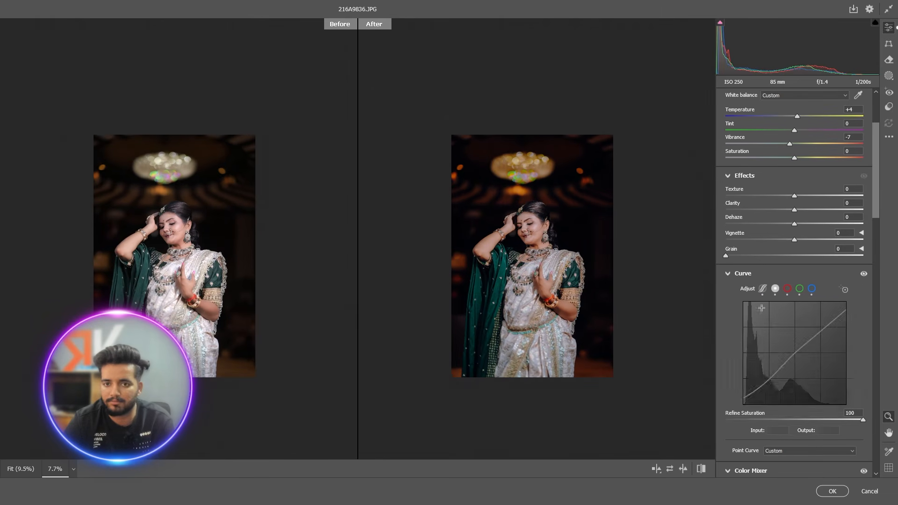
left_click(832, 491)
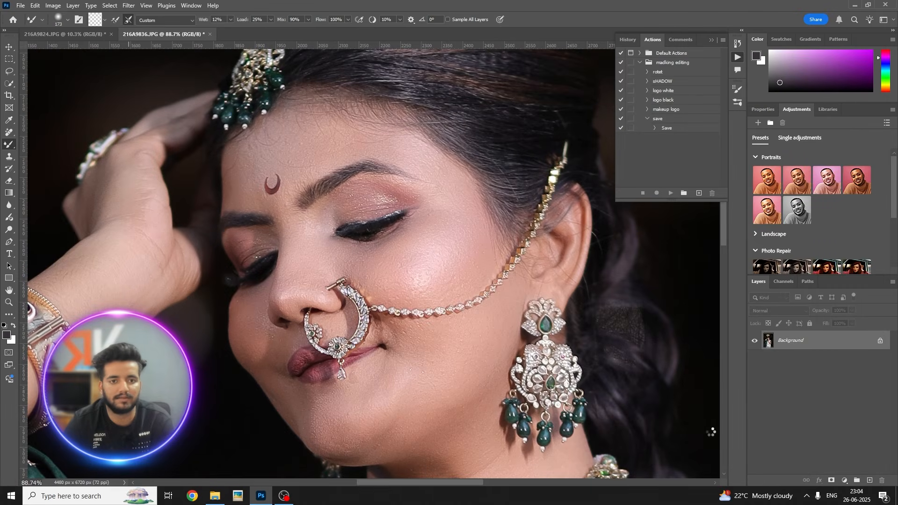
scroll(231, 188, "down", 10)
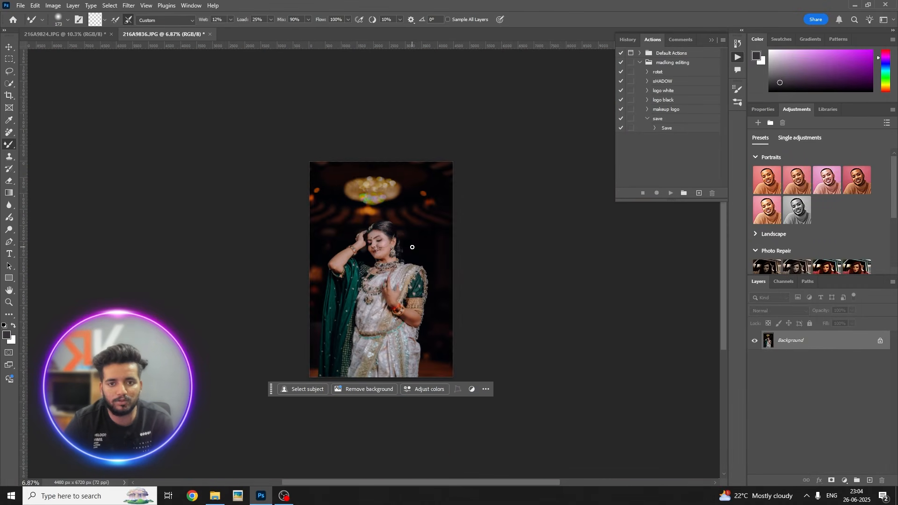
Lasso the bright tube light above the door in 216A9824.JPG and replace it using Generative Fill with an empty prompt
key("ctrl+Tab")
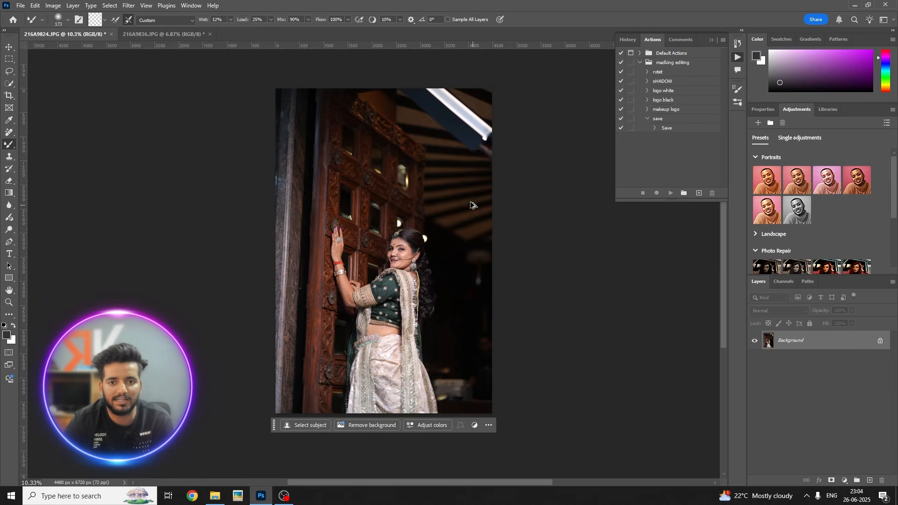
scroll(430, 197, "up", 1)
key("l")
mouse_move(430, 110)
left_mouse_down()
mouse_move(375, 42)
mouse_move(541, 104)
left_mouse_up()
left_click_drag(443, 139, 431, 110)
right_click(465, 103)
key("Escape")
left_click(381, 171)
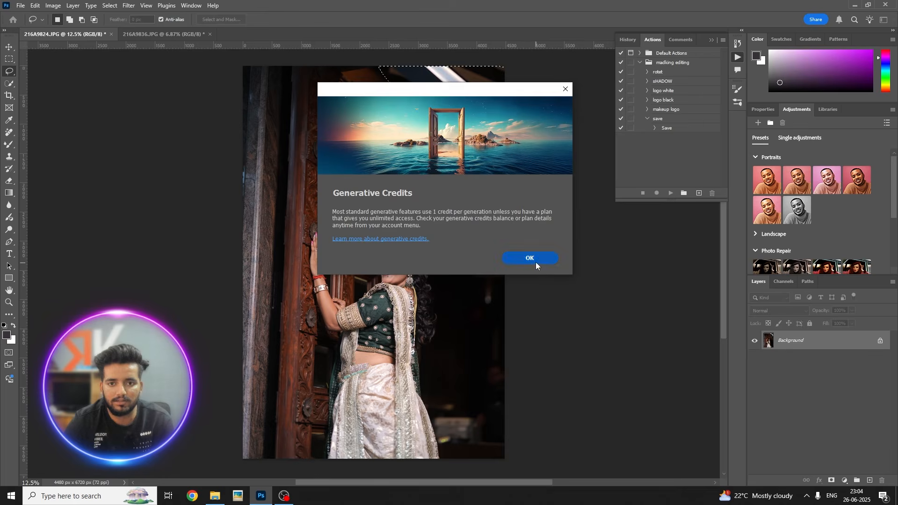
left_click(532, 258)
left_click(524, 171)
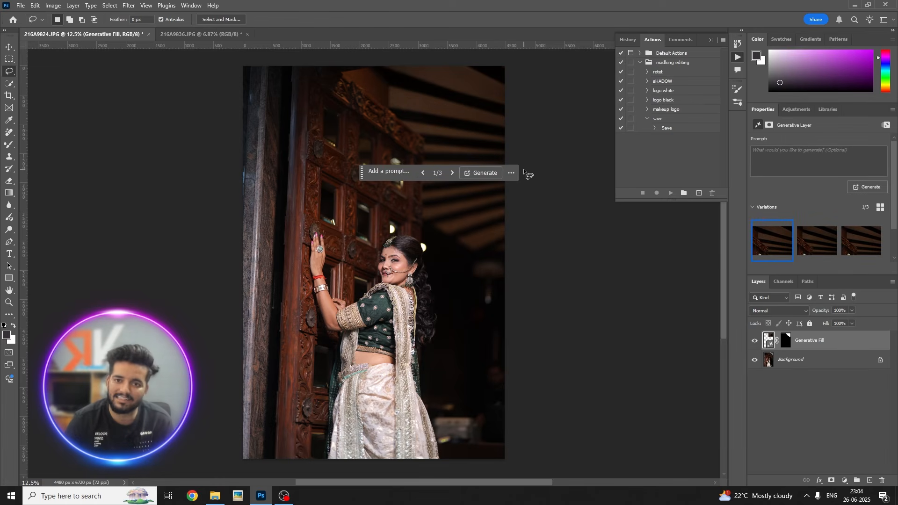
Choose the third Generative Fill variation and merge the fill layer into the background
left_click(816, 245)
left_click(861, 244)
right_click(824, 351)
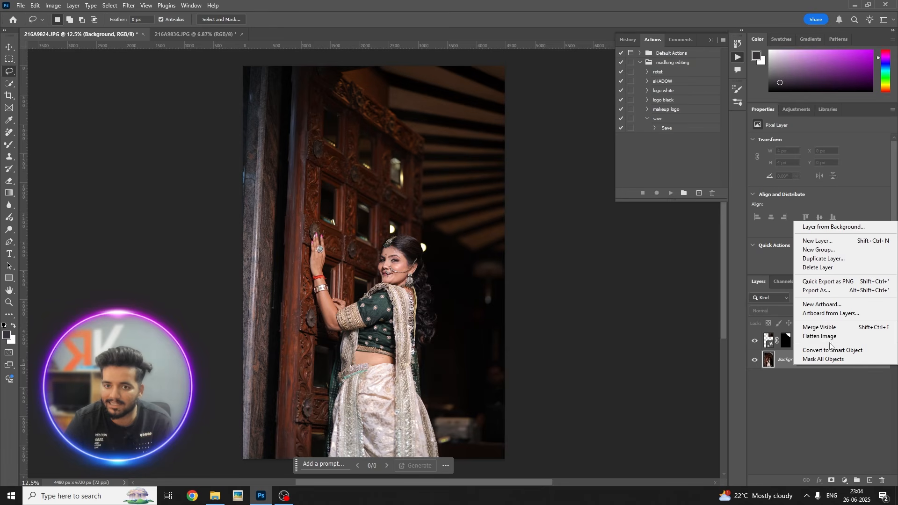
left_click(817, 331)
Smooth the bride's skin in 216A9824.JPG with SkinFiner, using smoothing Amount 80, Fine -25 and Medium +50
left_click(128, 5)
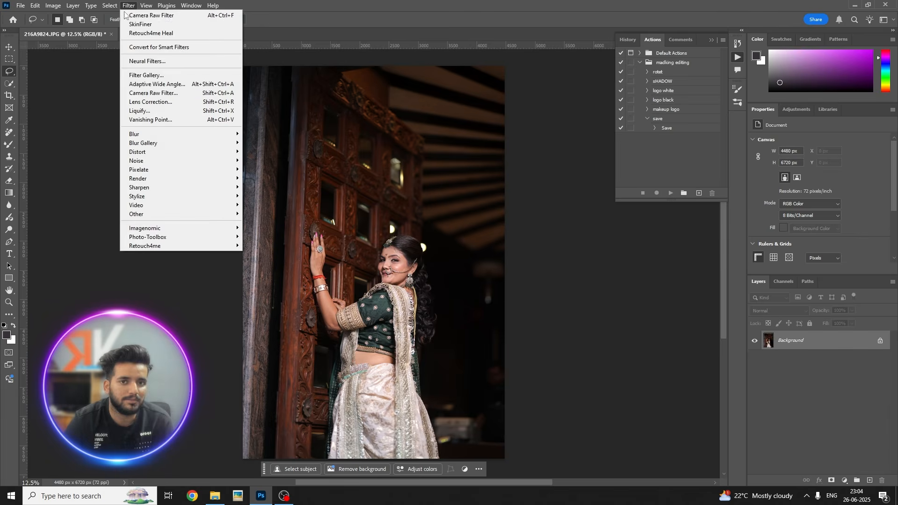
mouse_move(167, 239)
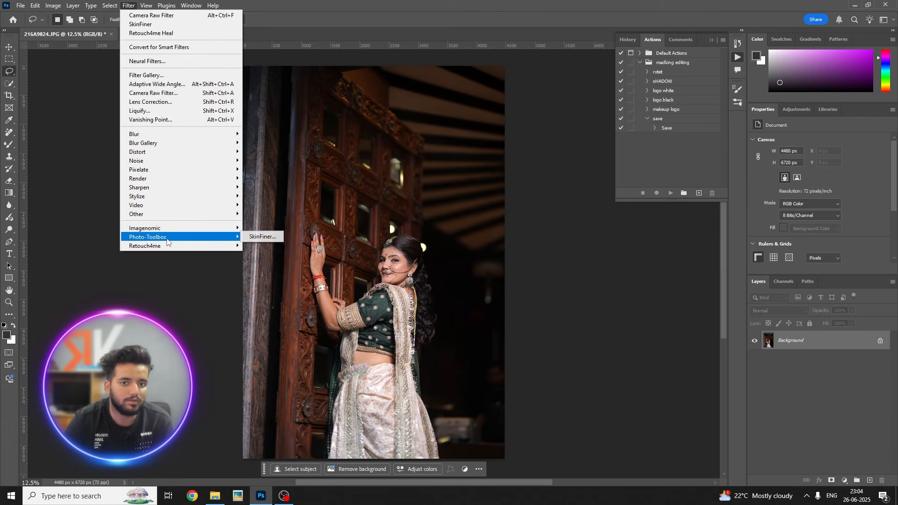
left_click(260, 237)
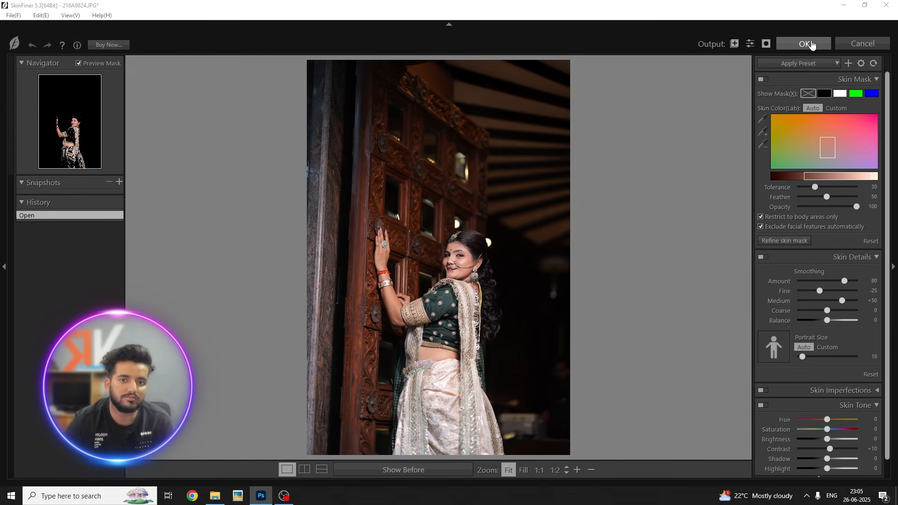
left_click(805, 43)
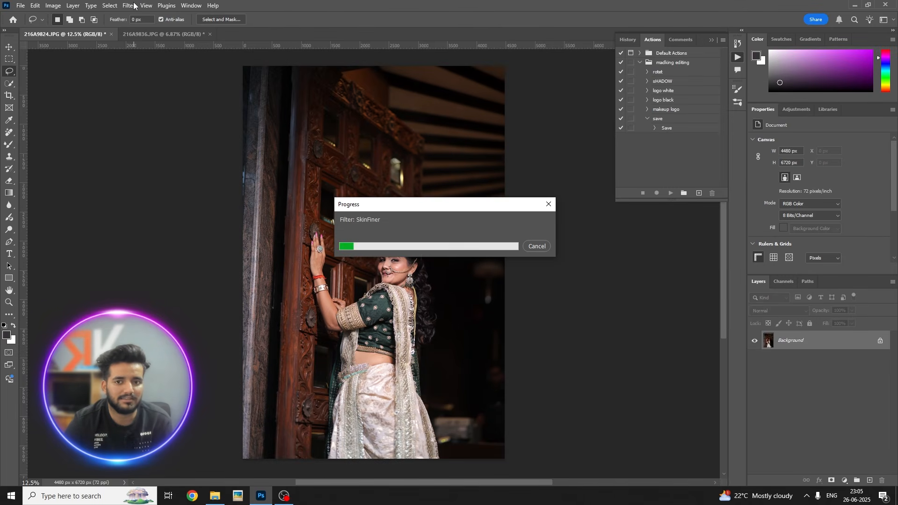
left_click(128, 5)
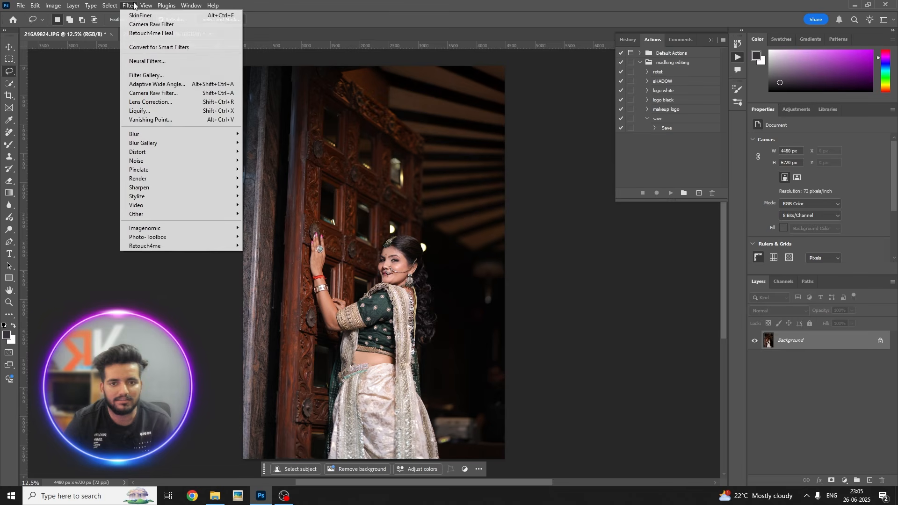
Grade 216A9824.JPG with the Camera Raw filter by loading the settings file "madking outdoor traditinal look.xmp" and applying it
left_click(168, 96)
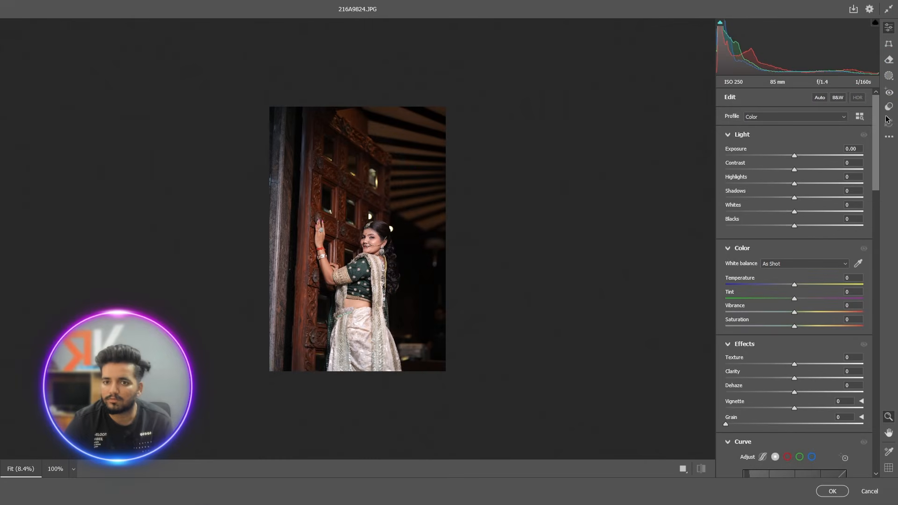
left_click(889, 137)
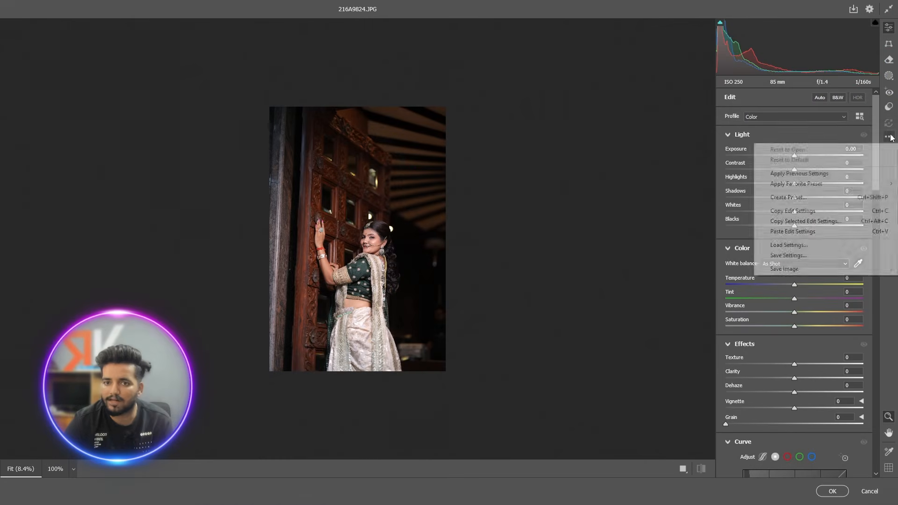
left_click(794, 246)
left_click(188, 106)
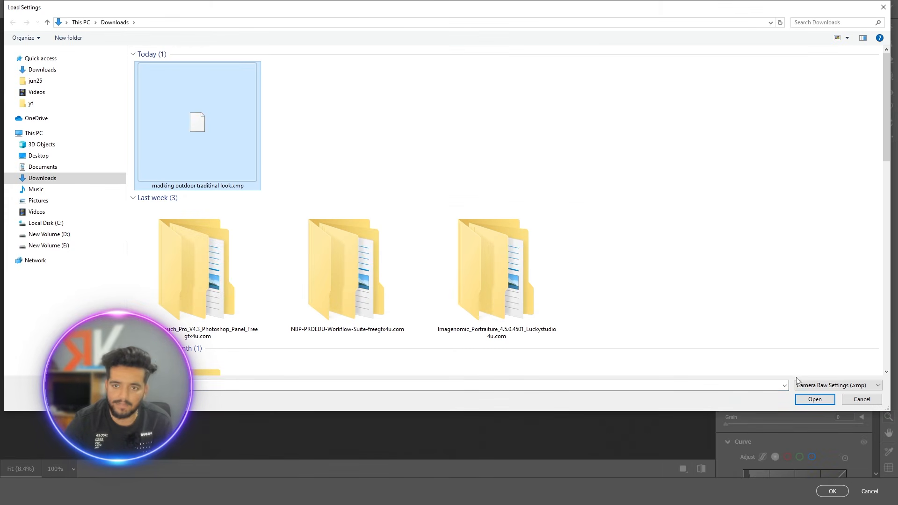
left_click(815, 399)
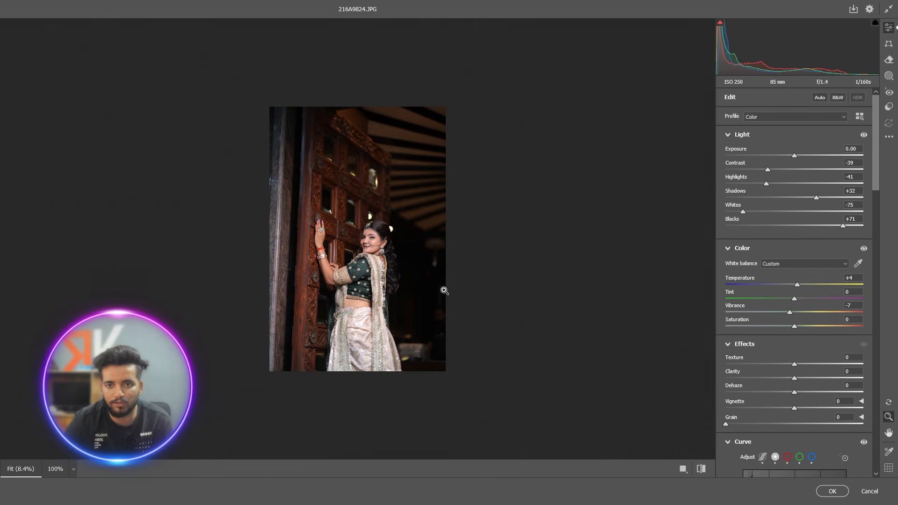
left_click_drag(429, 236, 448, 268)
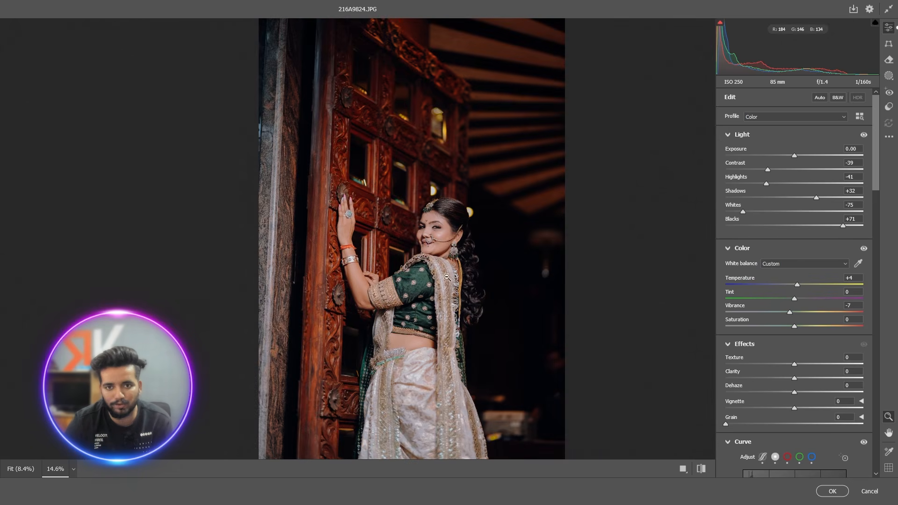
left_click(832, 492)
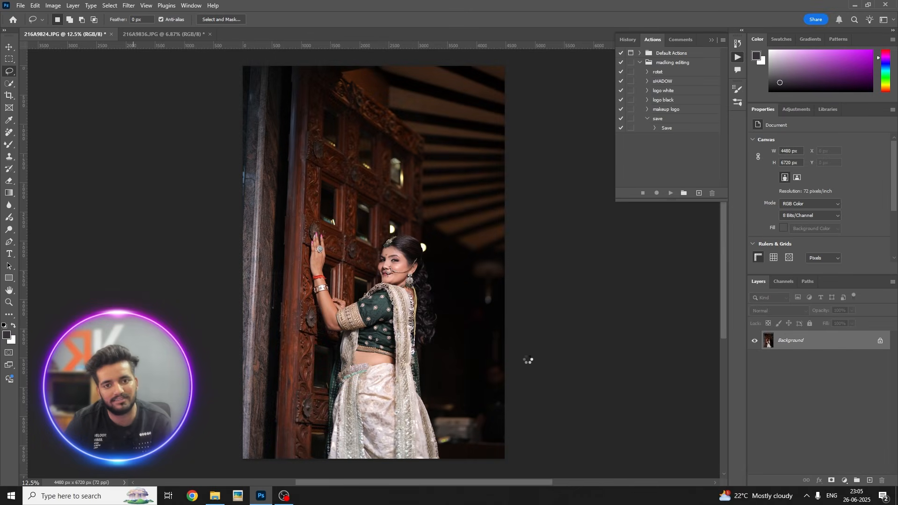
left_click(21, 6)
left_click(65, 119)
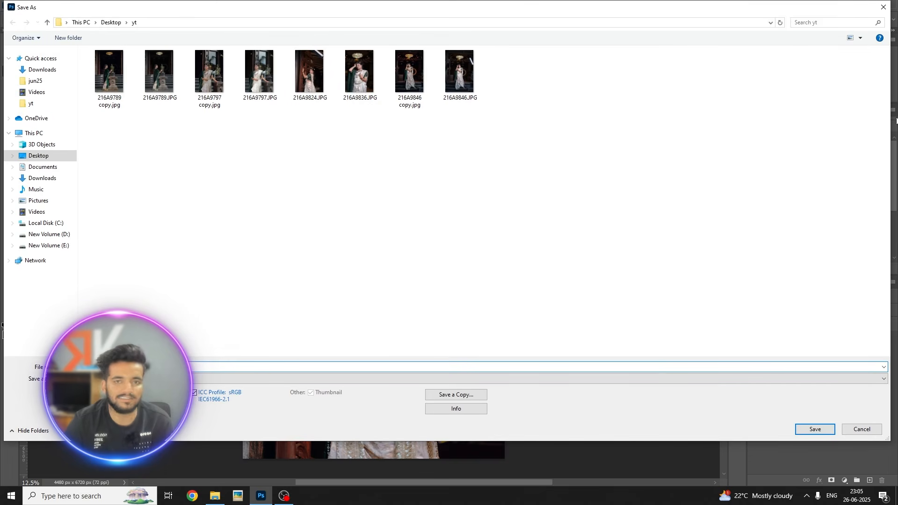
left_click(884, 8)
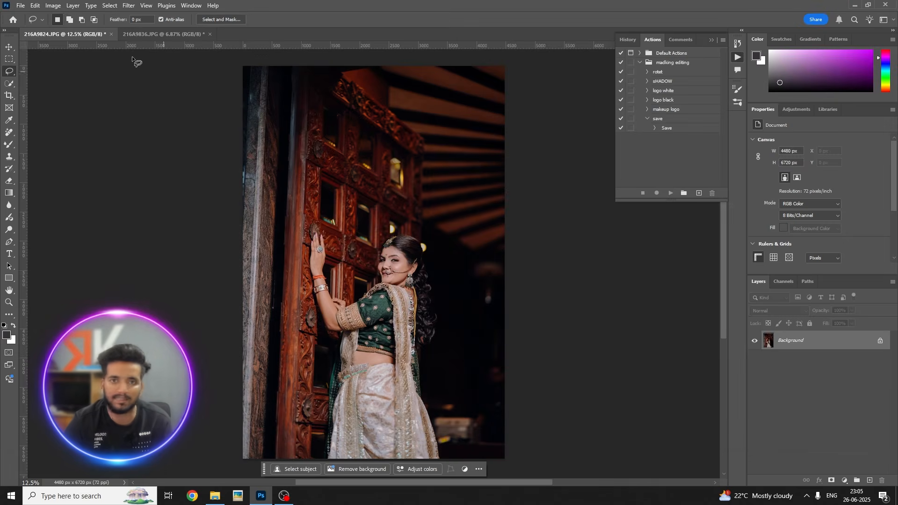
Save a copy of the graded 216A9824.JPG as a baseline standard JPEG at quality 12 (Maximum)
left_click(21, 5)
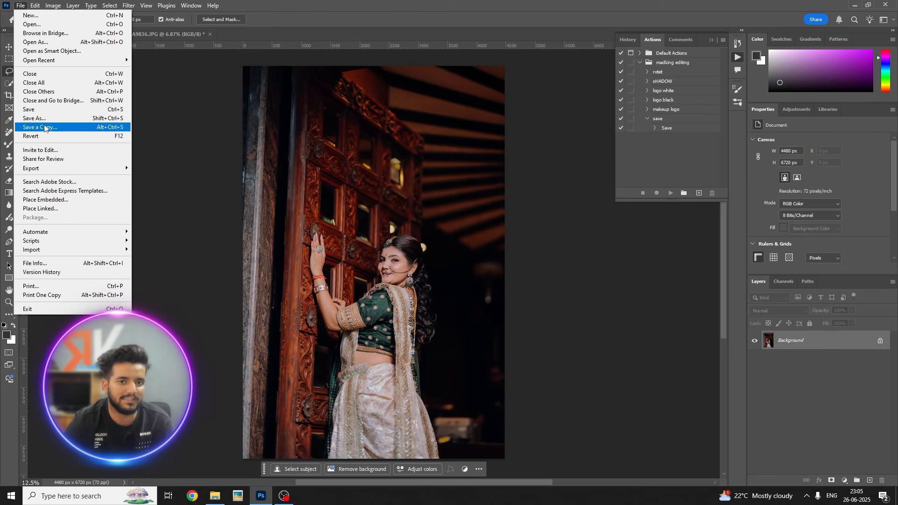
left_click(44, 127)
left_click(798, 439)
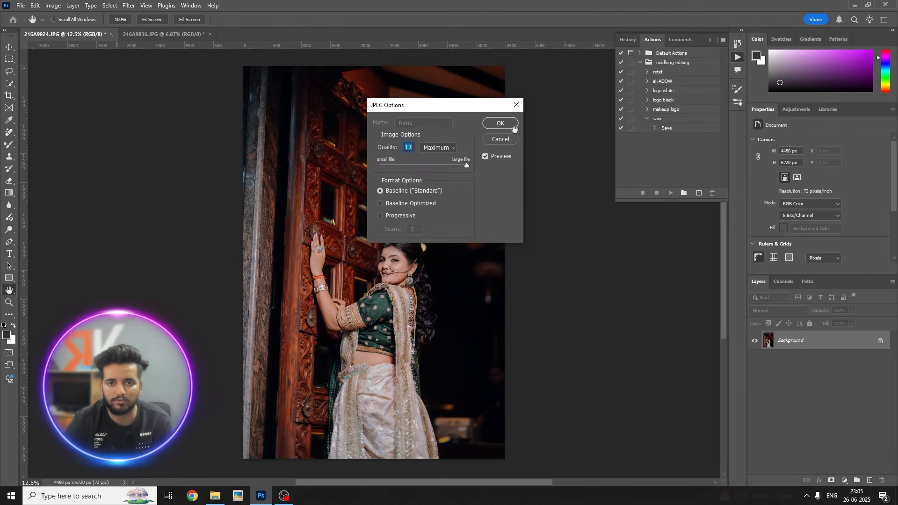
left_click(506, 122)
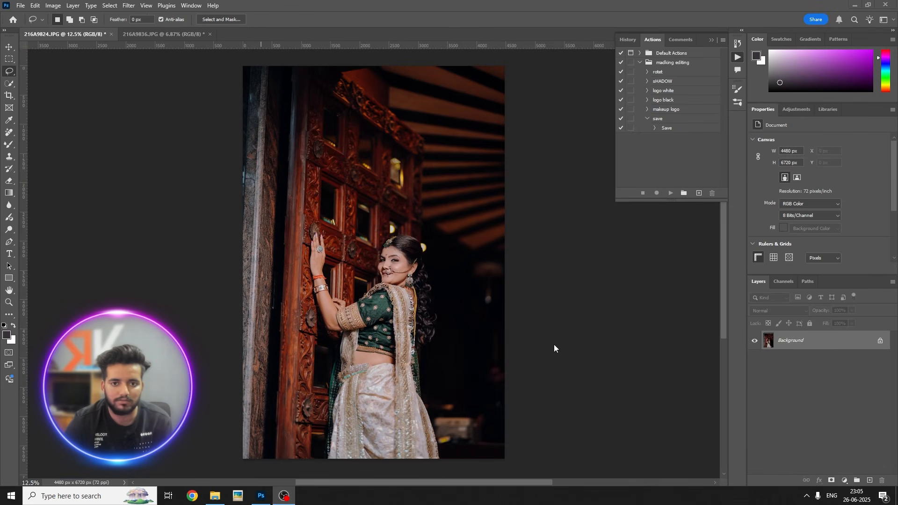